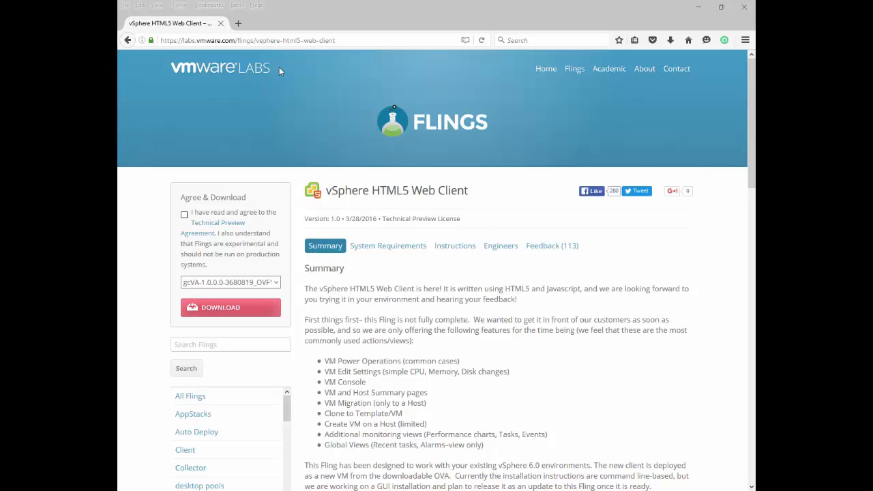
Step: Review the vSphere HTML5 Web Client Fling's features and known issues, and agree to its Technical Preview Agreement
{"action": "left_click", "coordinate": [365, 42]}
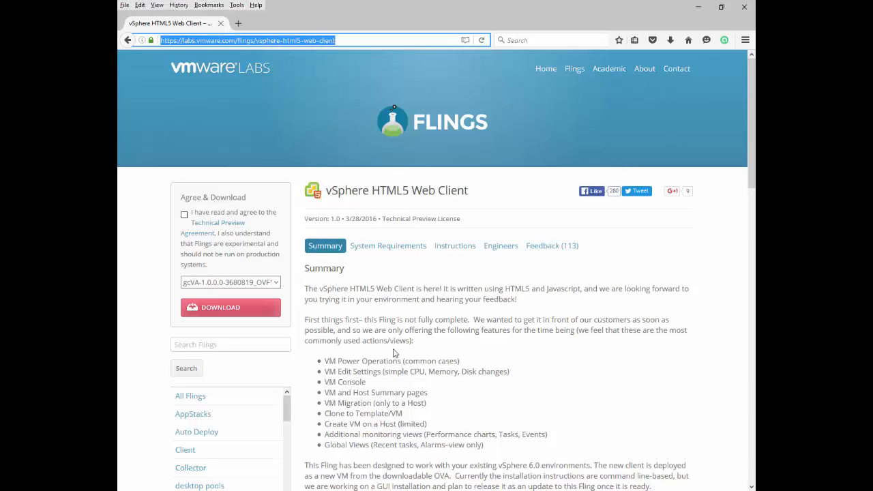
{"action": "left_click", "coordinate": [484, 299]}
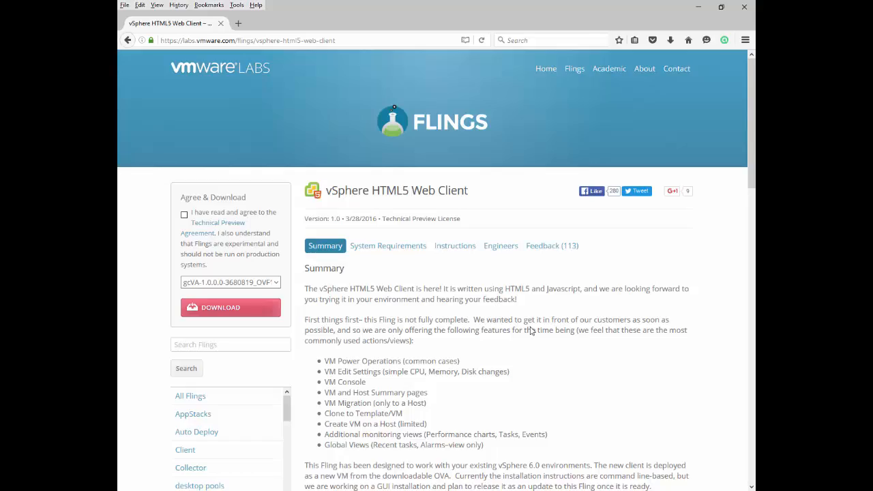
{"action": "scroll", "coordinate": [530, 331], "scroll_direction": "down", "scroll_amount": 5}
{"action": "scroll", "coordinate": [531, 331], "scroll_direction": "down", "scroll_amount": 5}
{"action": "scroll", "coordinate": [488, 330], "scroll_direction": "up", "scroll_amount": 10}
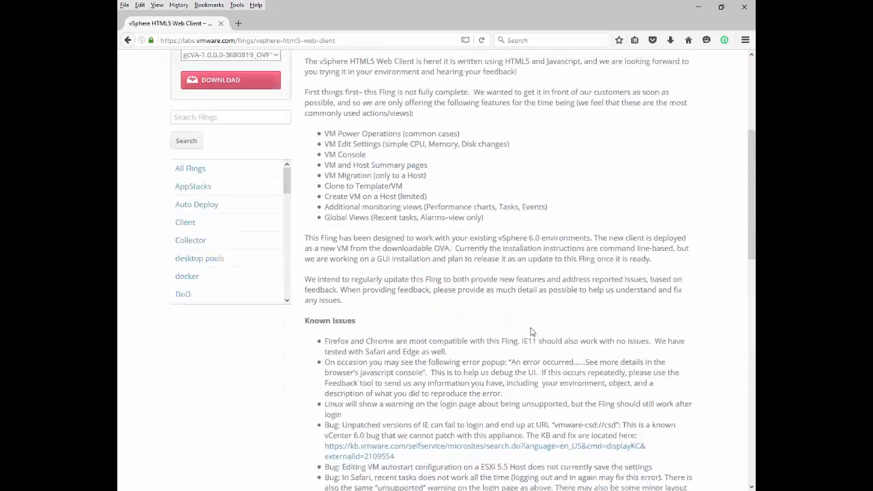
{"action": "left_click", "coordinate": [184, 214]}
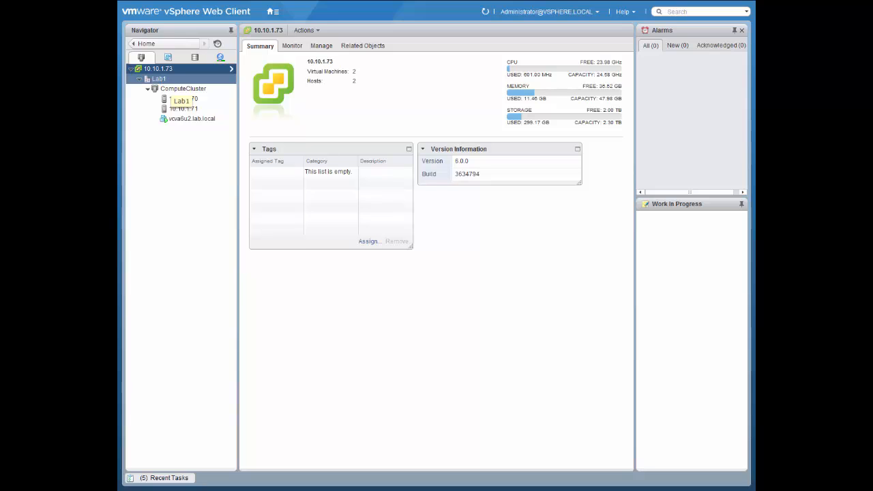
Step: Switch to the vSphere Web Client and start an OVF template deployment on Lab1 from the local file h5ngcVA-1.0.0.0-3680819_OVF10.ova
{"action": "right_click", "coordinate": [161, 79]}
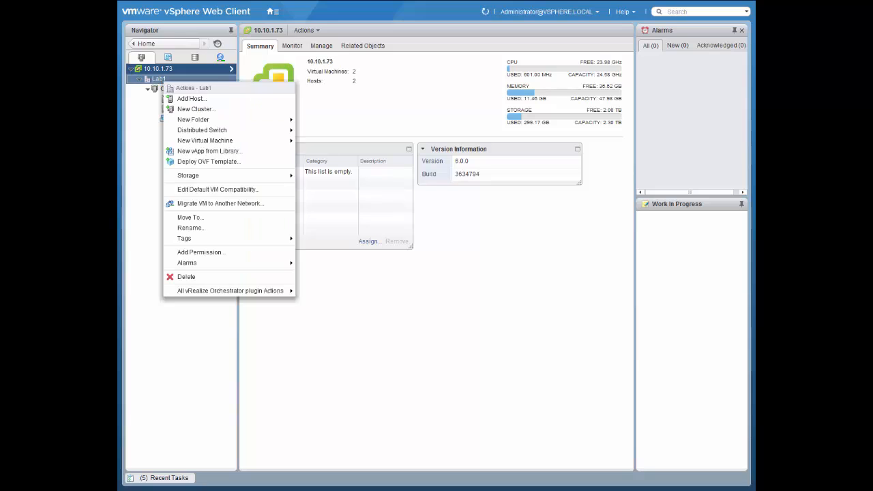
{"action": "left_click", "coordinate": [197, 162]}
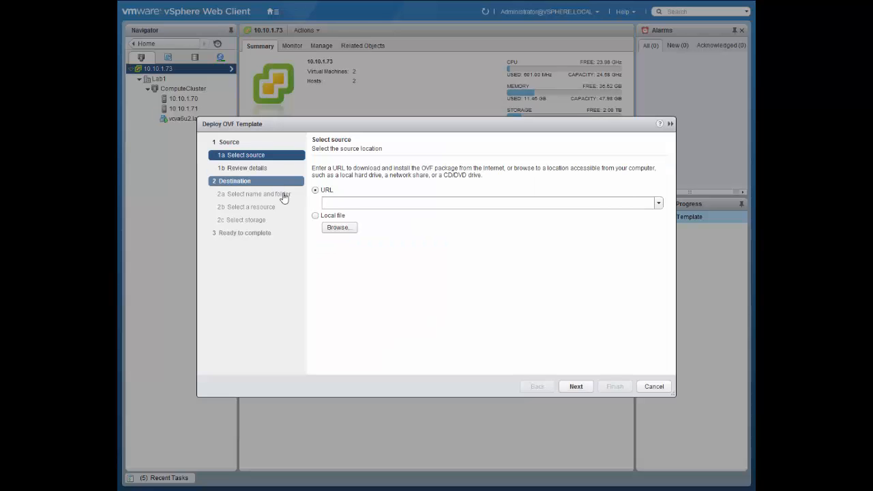
{"action": "left_click", "coordinate": [315, 216]}
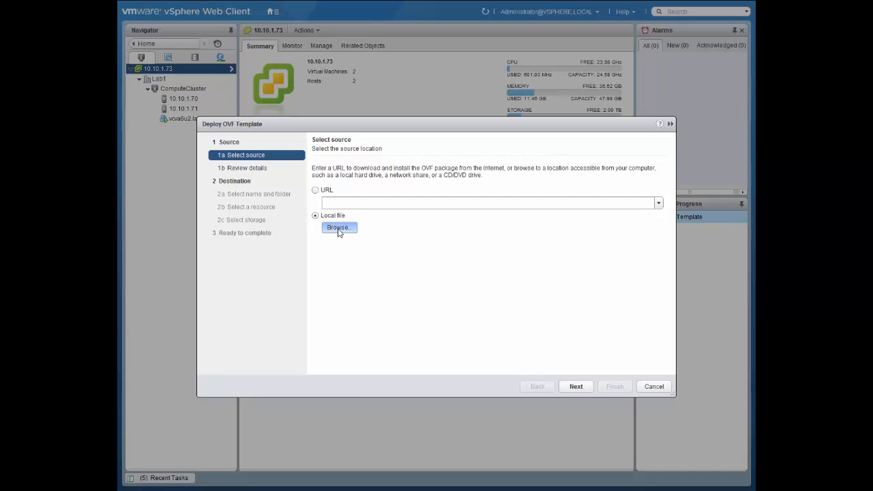
{"action": "left_click", "coordinate": [338, 229]}
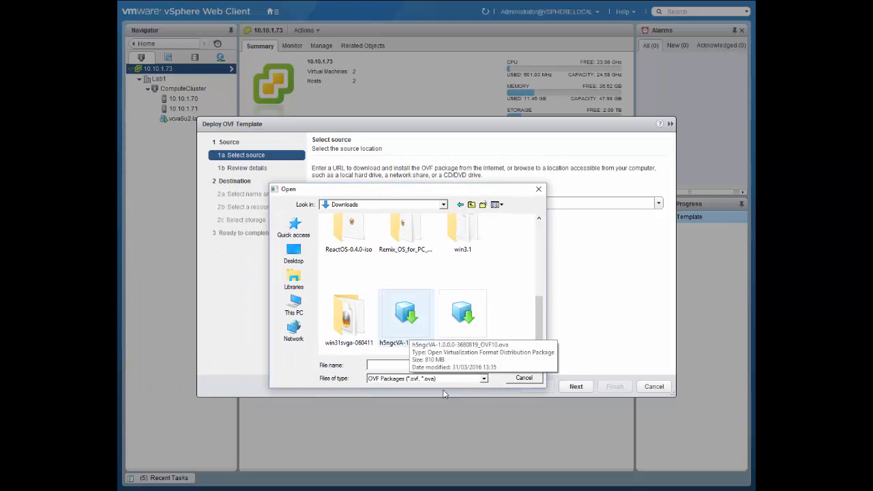
{"action": "left_click", "coordinate": [407, 318]}
{"action": "double_click", "coordinate": [435, 292]}
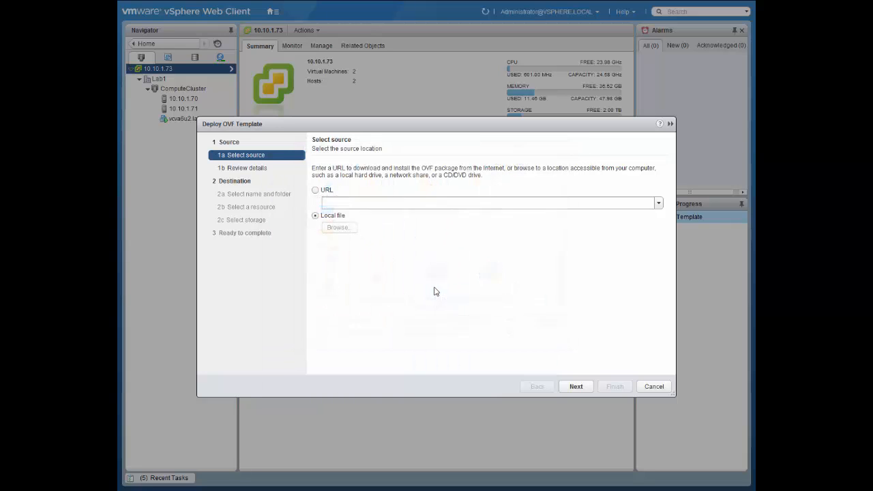
{"action": "left_click", "coordinate": [587, 386]}
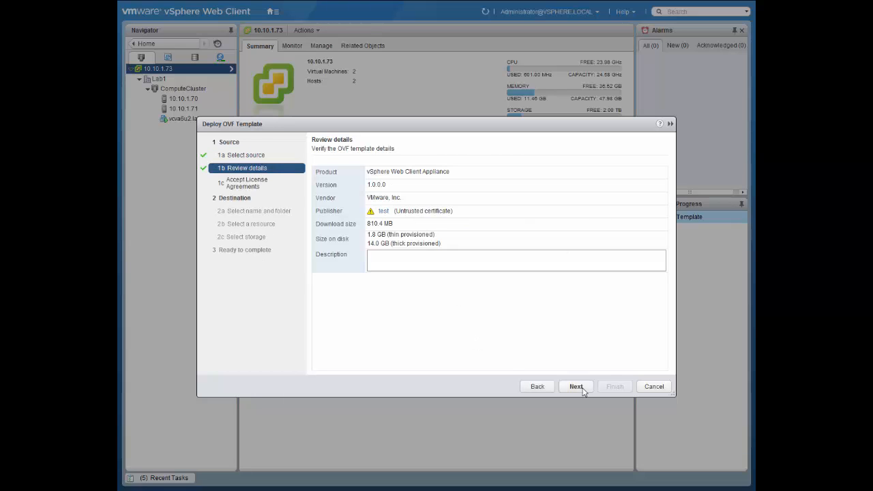
Step: Continue past the template details and accept the VMware technology preview license agreement
{"action": "left_click", "coordinate": [586, 389]}
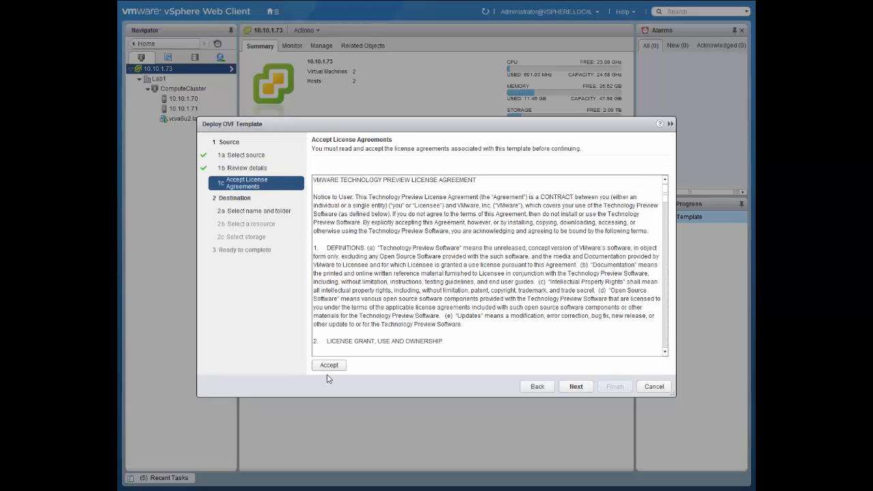
{"action": "left_click", "coordinate": [328, 366]}
{"action": "left_click", "coordinate": [575, 387]}
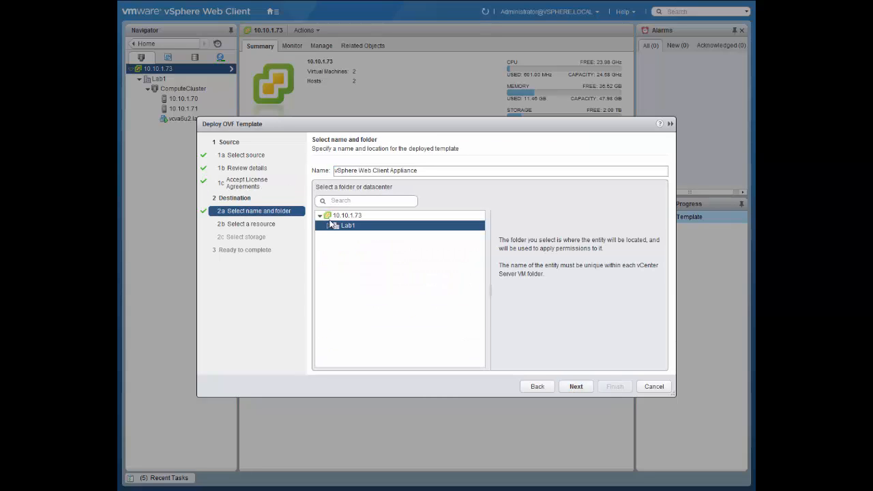
Step: Choose the Discovered virtual machine folder under Lab1 as the location for the deployed template
{"action": "left_click", "coordinate": [329, 226]}
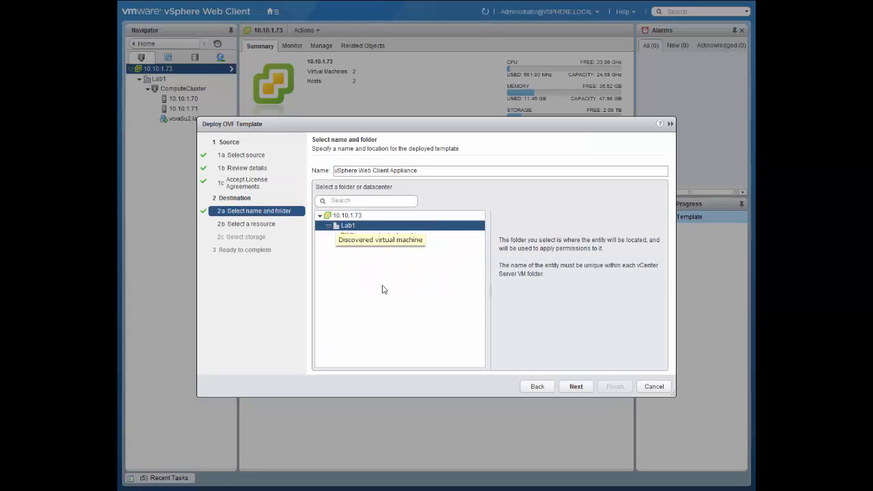
{"action": "left_click", "coordinate": [434, 240]}
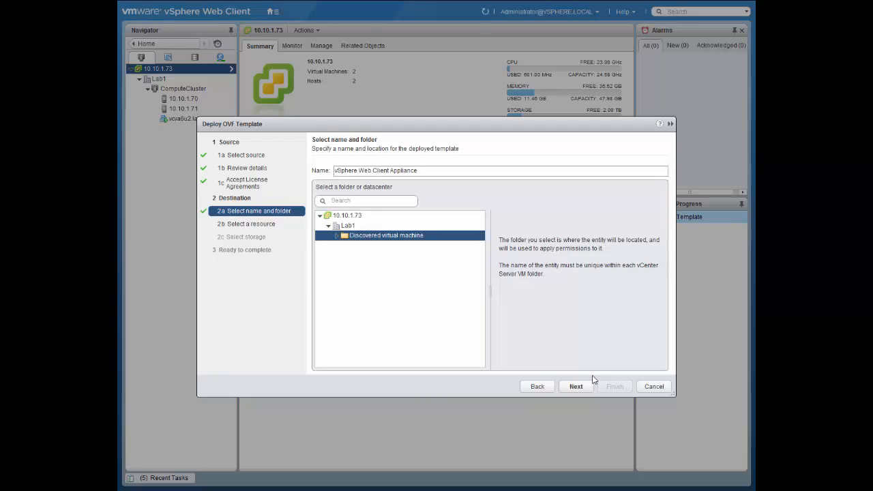
{"action": "left_click", "coordinate": [575, 384]}
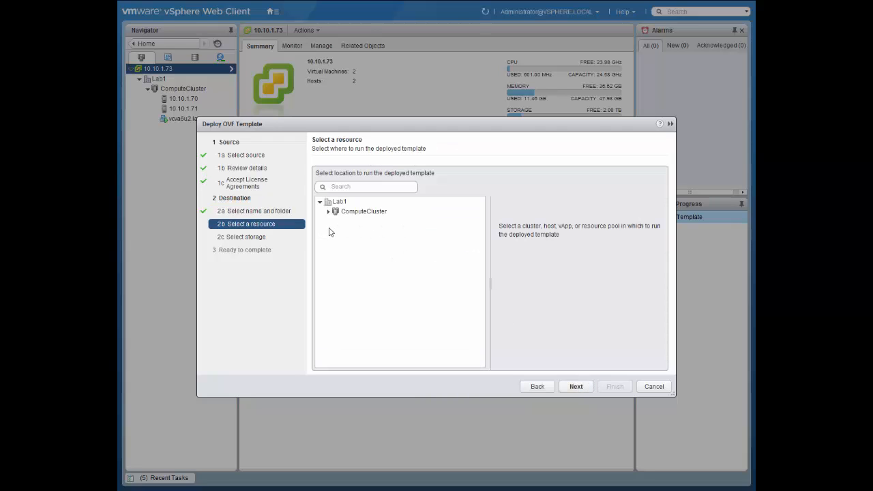
Step: Choose host 10.10.1.71 in ComputeCluster as the resource that runs the deployed template
{"action": "left_click", "coordinate": [329, 212]}
{"action": "left_click", "coordinate": [363, 222]}
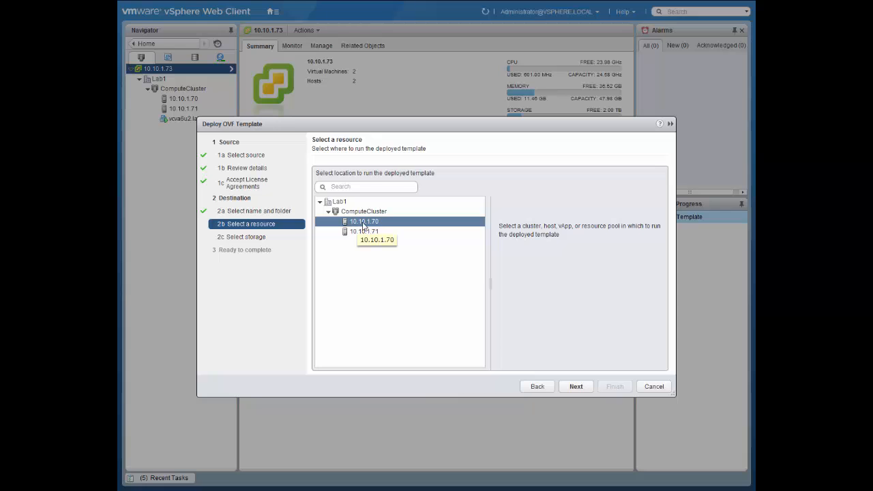
{"action": "left_click", "coordinate": [364, 232]}
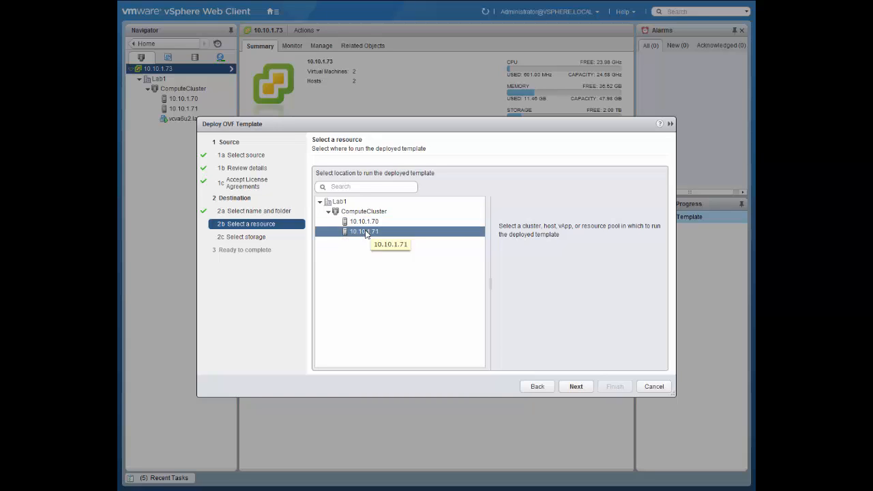
{"action": "left_click", "coordinate": [585, 388]}
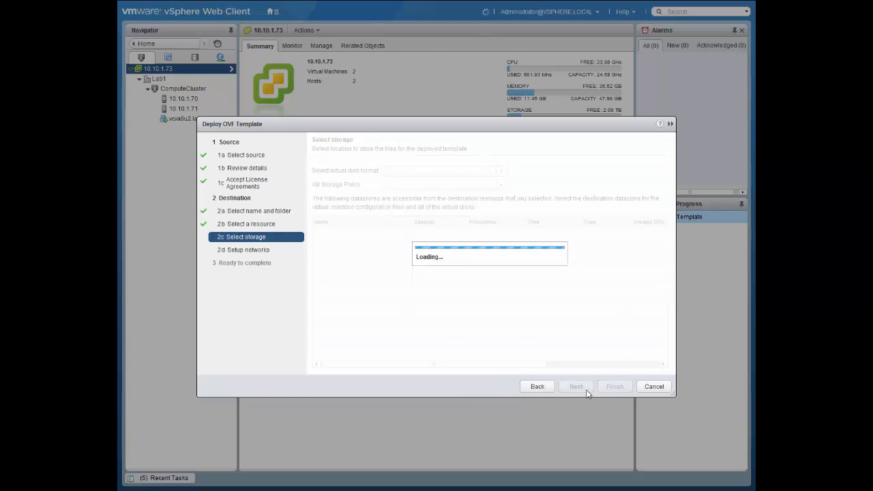
Step: Store the appliance on the SharedStorage datastore with the Thin Provision virtual disk format
{"action": "left_click", "coordinate": [346, 248]}
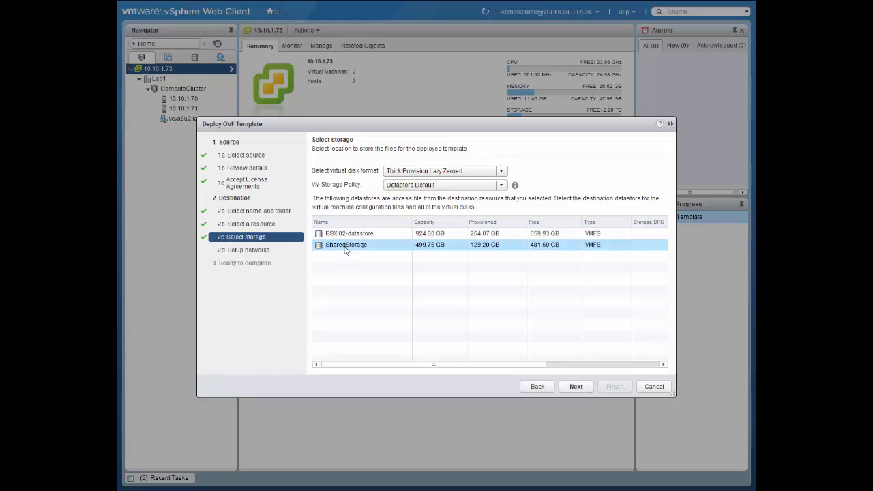
{"action": "left_click", "coordinate": [436, 171]}
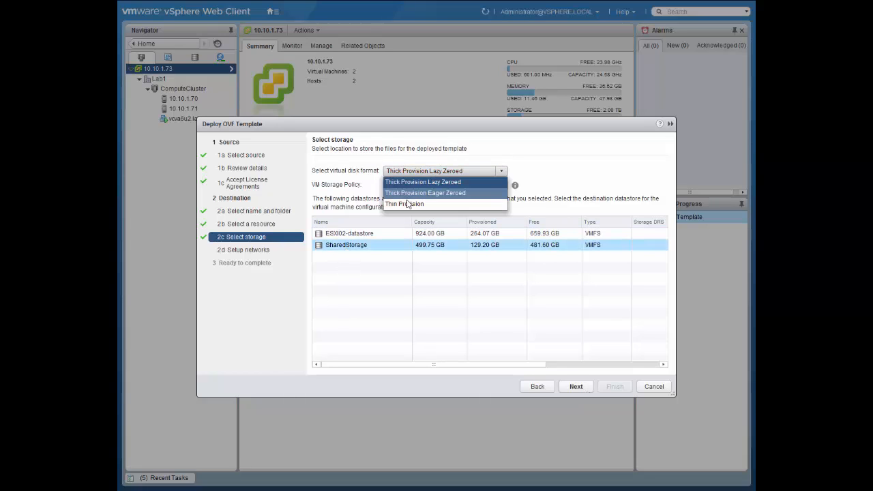
{"action": "left_click", "coordinate": [407, 204]}
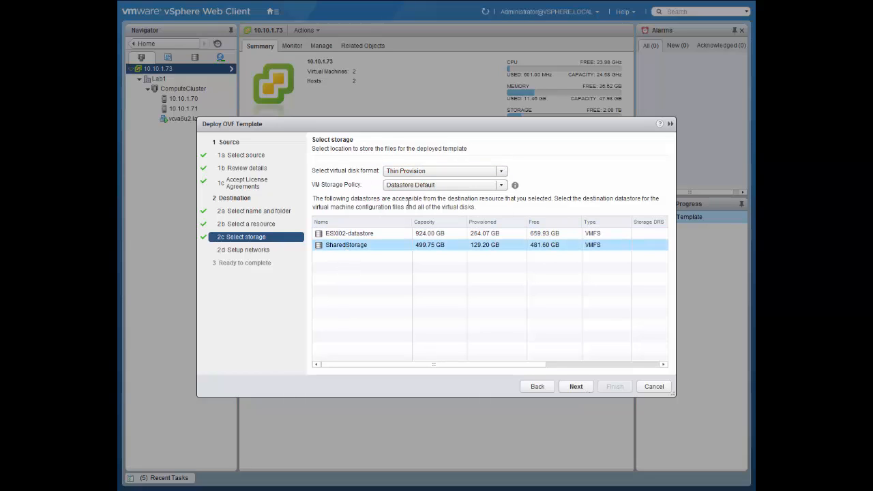
{"action": "left_click", "coordinate": [576, 387]}
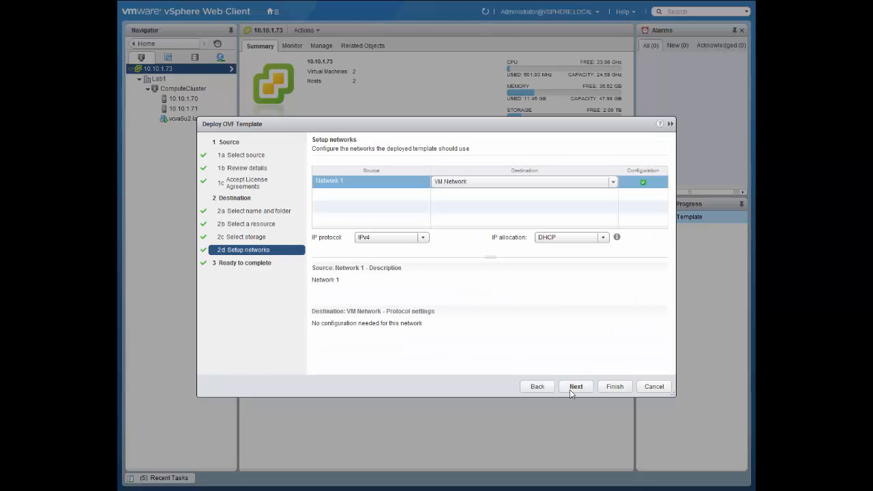
Step: Keep VM Network with IPv4 and DHCP, finish the deployment without automatic power-on, and open the recent tasks
{"action": "left_click", "coordinate": [570, 390]}
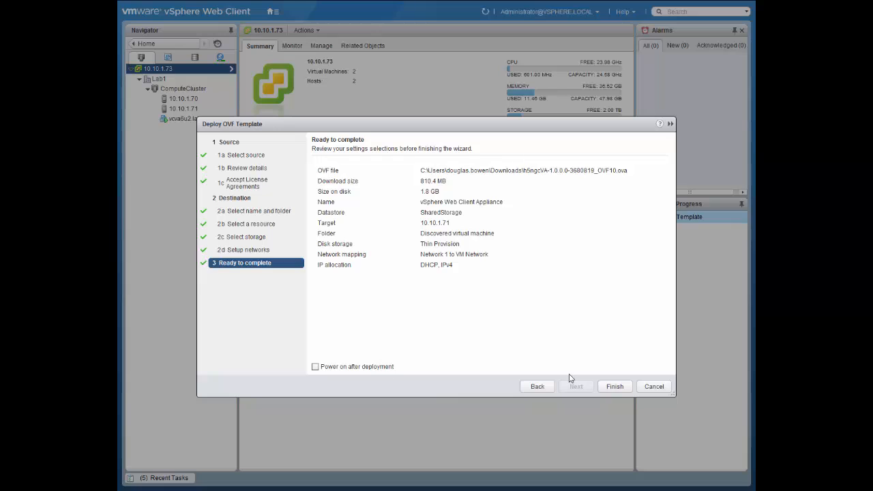
{"action": "left_click", "coordinate": [606, 387]}
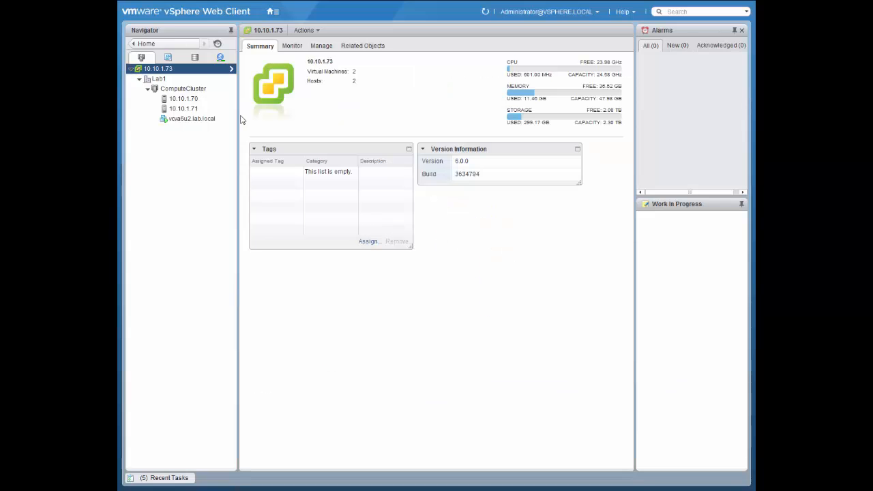
{"action": "left_click", "coordinate": [184, 478]}
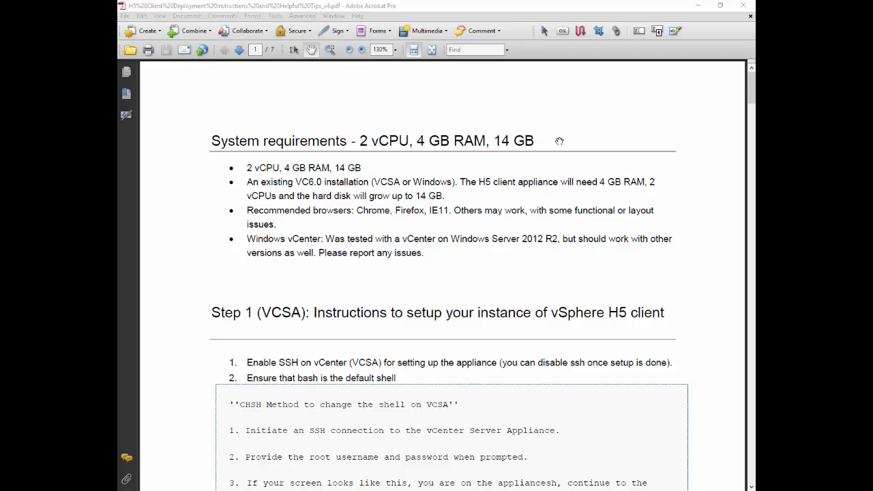
Step: Read the system requirements and the VCSA steps for enabling SSH and making bash the default shell in the deployment instructions PDF
{"action": "left_click", "coordinate": [559, 140]}
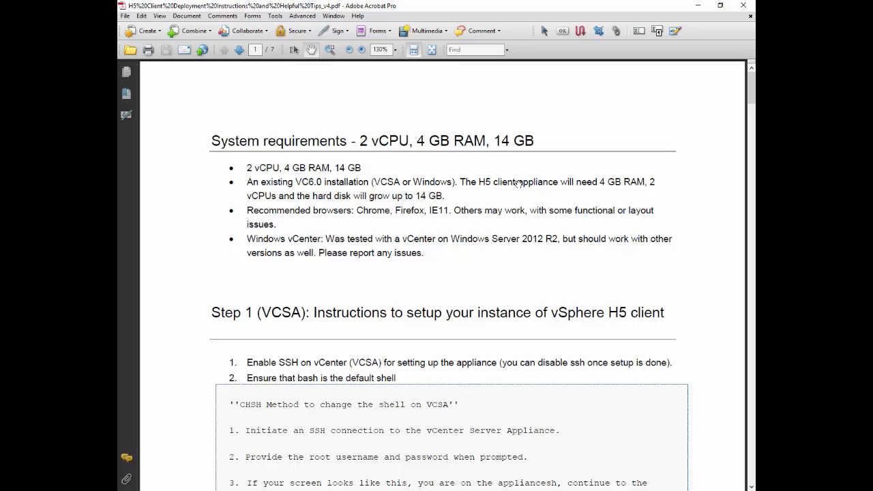
{"action": "scroll", "coordinate": [505, 206], "scroll_direction": "down", "scroll_amount": 2}
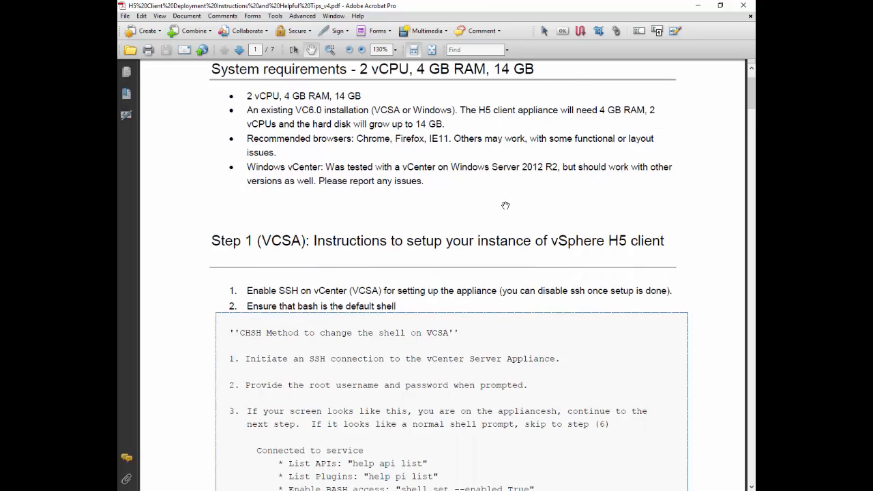
{"action": "scroll", "coordinate": [505, 205], "scroll_direction": "down", "scroll_amount": 2}
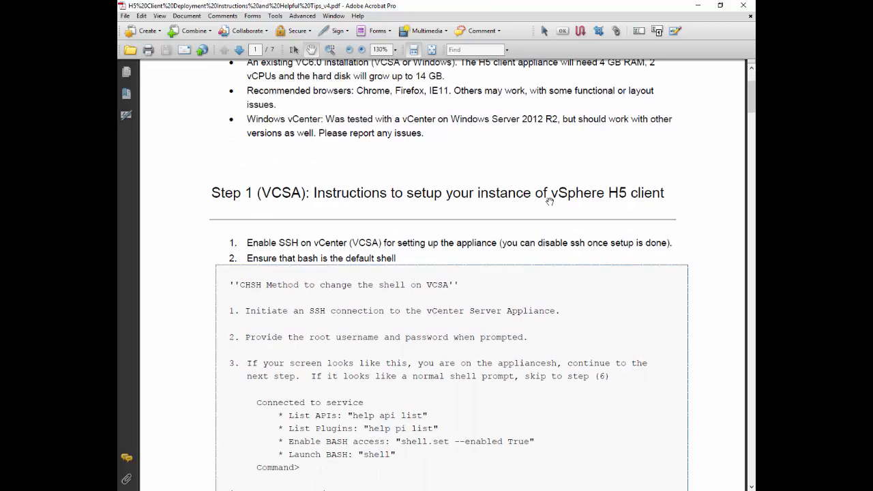
{"action": "scroll", "coordinate": [498, 223], "scroll_direction": "down", "scroll_amount": 5}
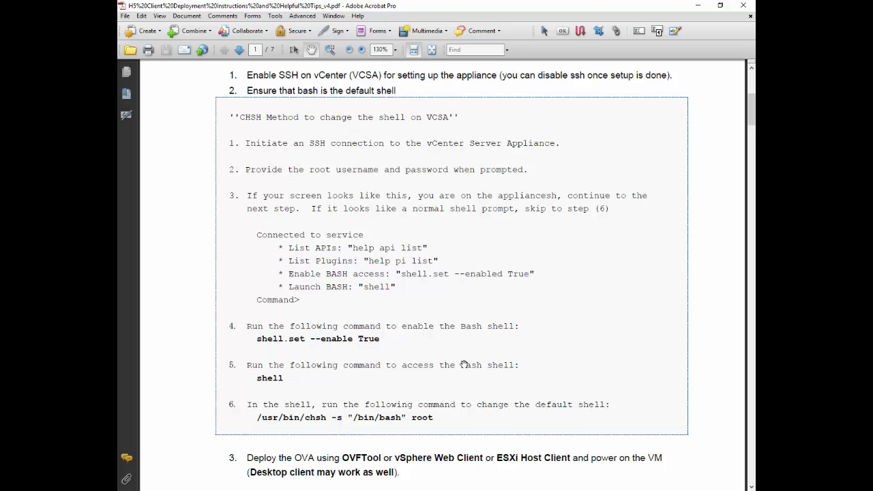
{"action": "scroll", "coordinate": [286, 251], "scroll_direction": "up", "scroll_amount": 1}
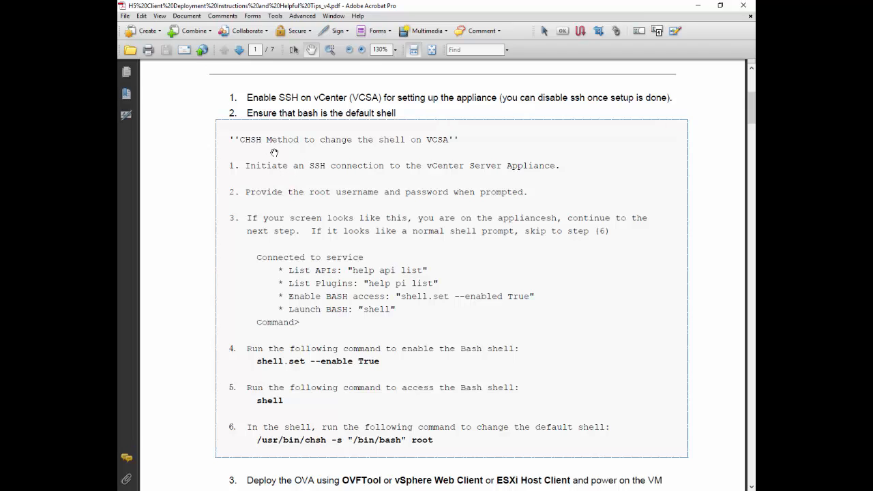
Step: Switch to the vcva6u2.lab.local virtual machine console and send Ctrl+Alt+Del to the guest
{"action": "key", "text": "alt+Tab"}
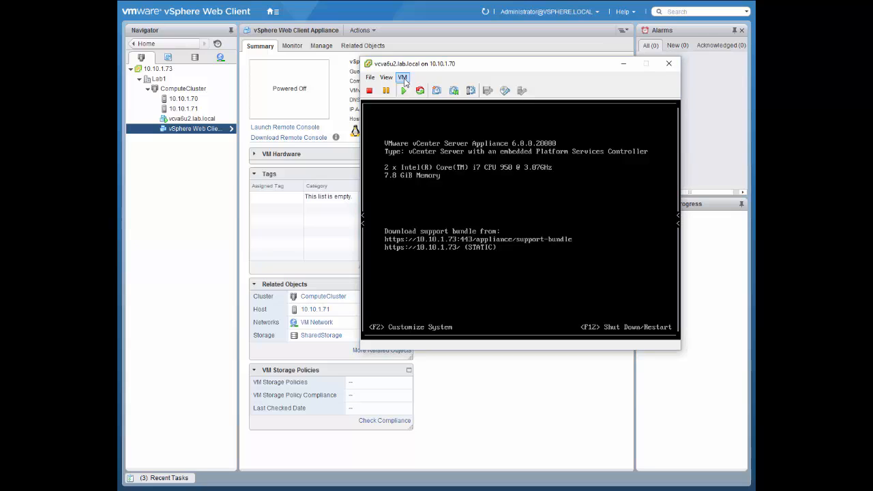
{"action": "left_click", "coordinate": [403, 78]}
{"action": "mouse_move", "coordinate": [422, 110]}
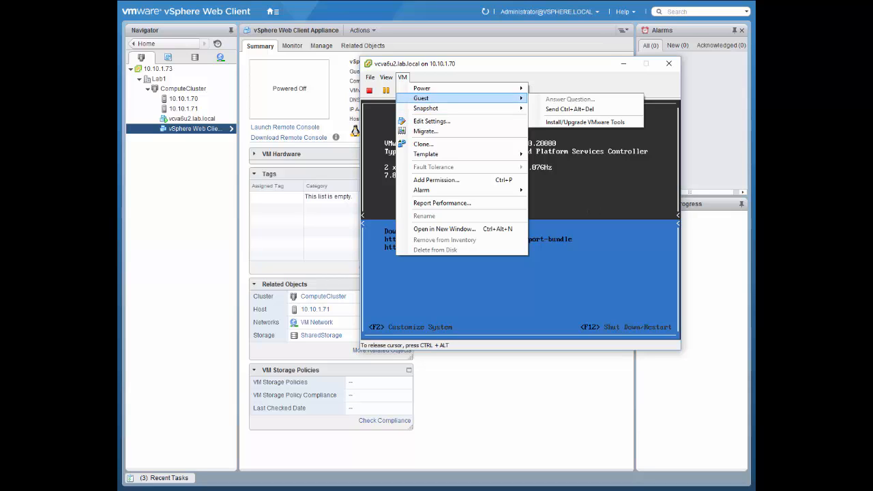
{"action": "left_click", "coordinate": [545, 108]}
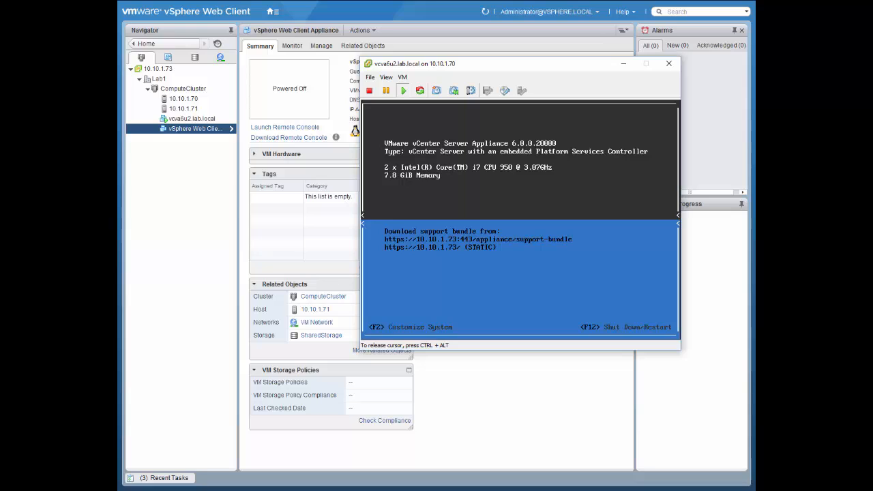
Step: Open the vCenter Server Appliance's system customization and log in as root with the account password
{"action": "key", "text": "F2"}
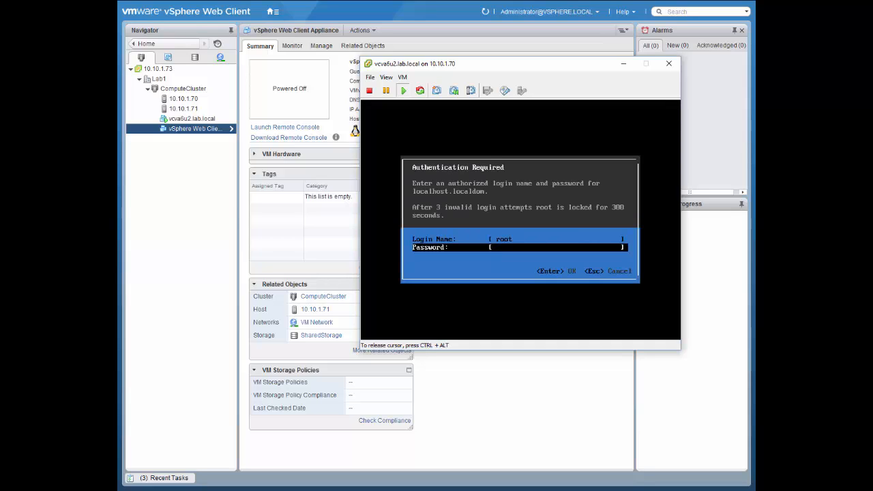
{"action": "type", "text": "*********"}
{"action": "key", "text": "Return"}
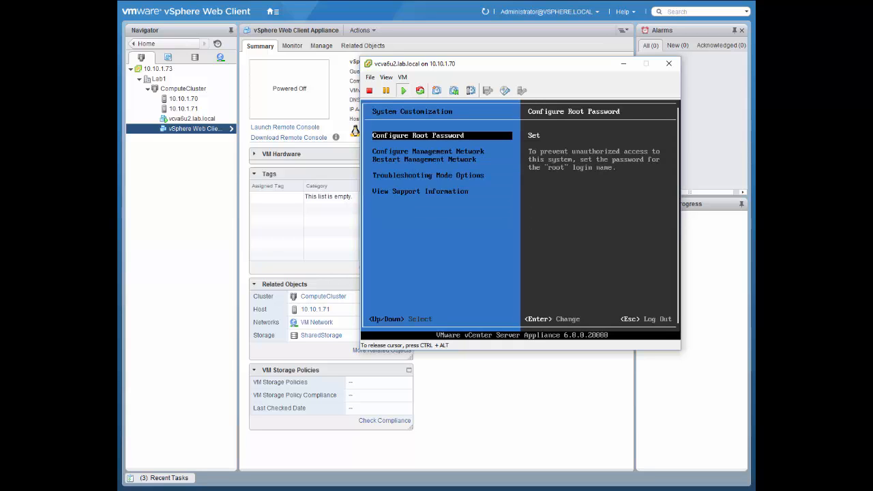
Step: Enable the BASH shell in the appliance's troubleshooting mode options and move to the SSH setting
{"action": "key", "text": "Down"}
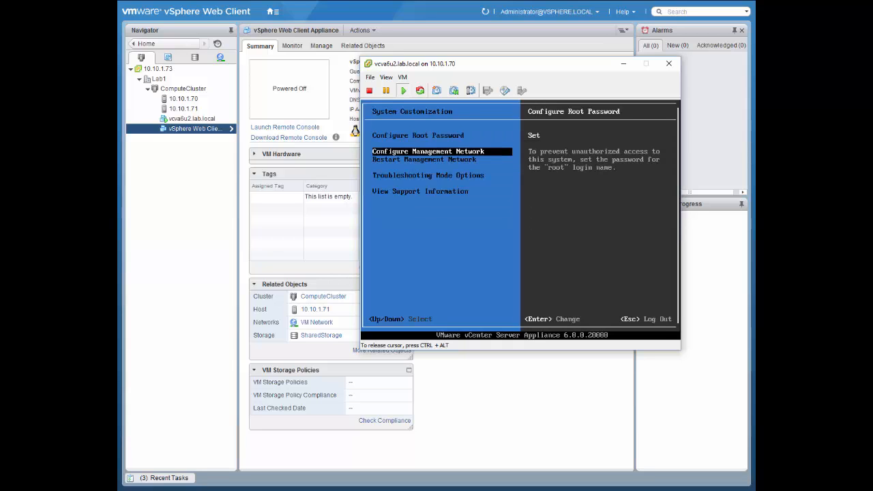
{"action": "key", "text": "Down"}
{"action": "key", "text": "Down"}
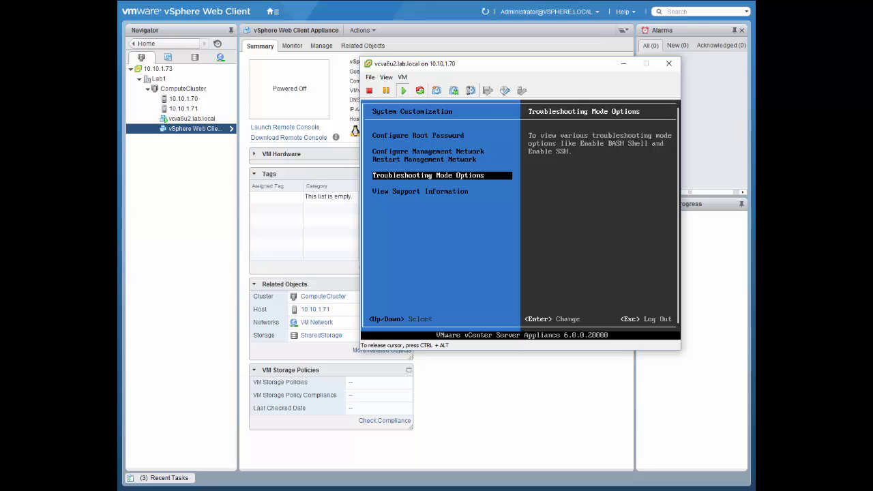
{"action": "key", "text": "Return"}
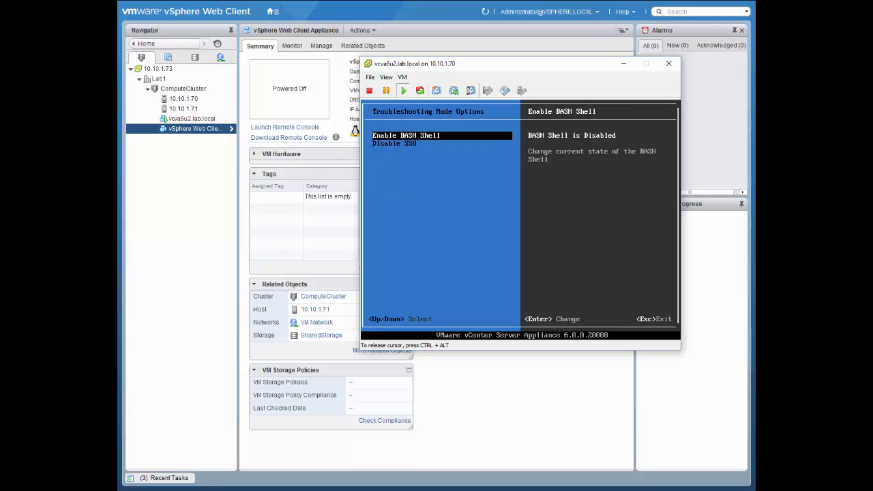
{"action": "key", "text": "Return"}
{"action": "key", "text": "Down"}
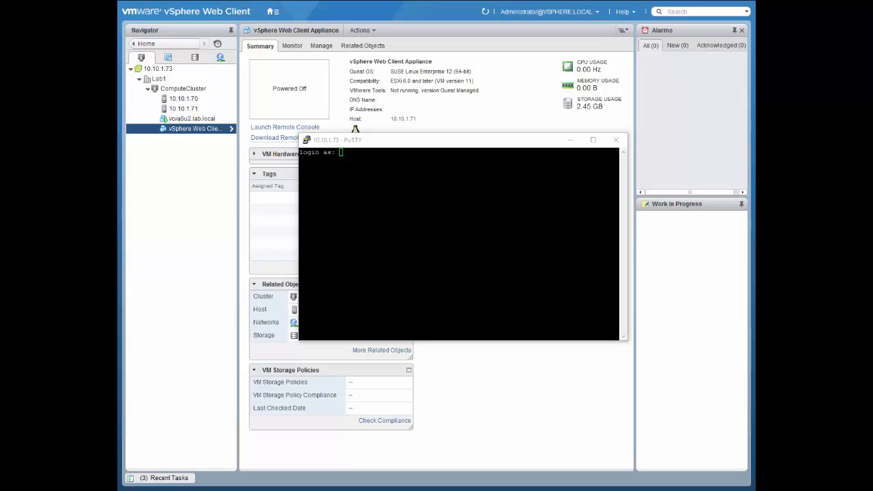
Step: Switch to the PuTTY session on 10.10.1.73 and log in as root with the account password
{"action": "left_click", "coordinate": [458, 243]}
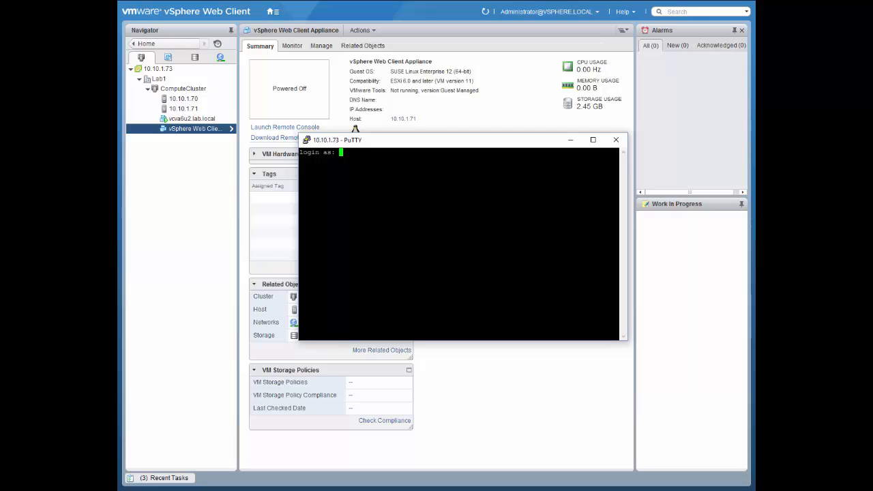
{"action": "type", "text": "root"}
{"action": "key", "text": "Return"}
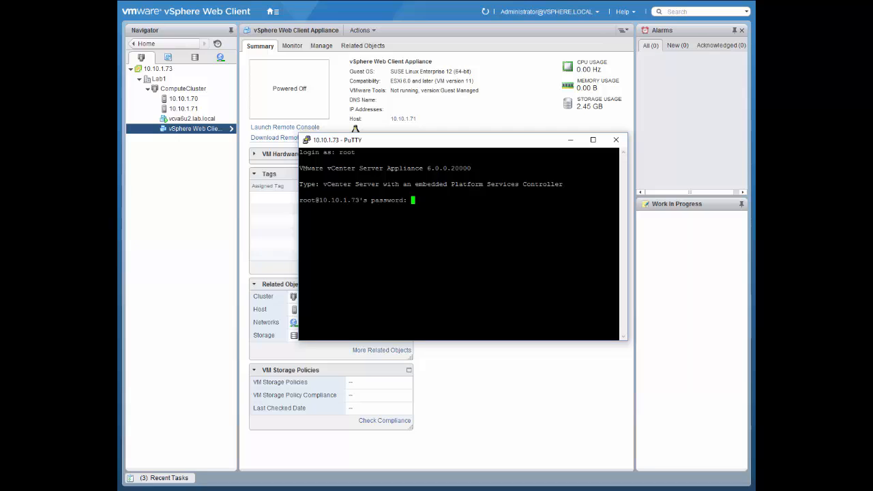
{"action": "key", "text": "Return"}
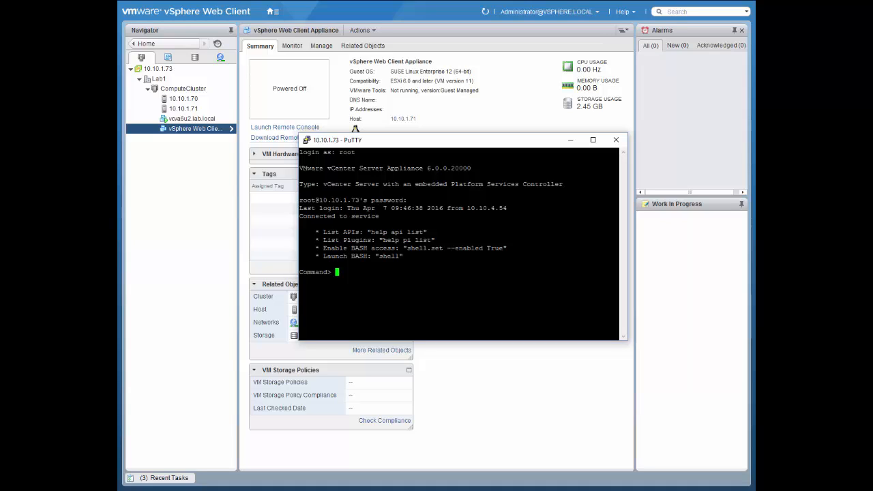
Step: Try to change root's login shell at the appliance command prompt with /usr/bin/chsh -s "/bin/bash" root
{"action": "type", "text": "/usr/bin/chsh -s \"/bin/bash\" root"}
{"action": "key", "text": "Return"}
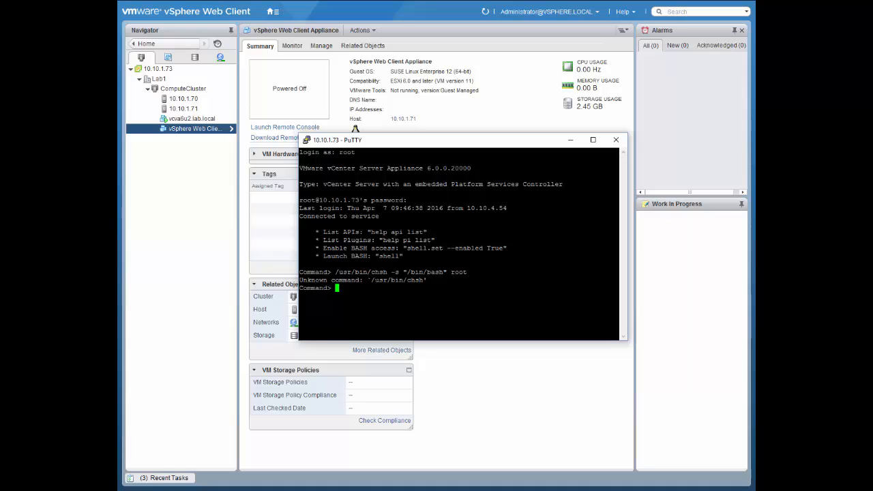
{"action": "type", "text": "shell.set --enable True"}
Step: Enable Bash access with shell.set --enable True and launch the Bash shell with shell
{"action": "key", "text": "Return"}
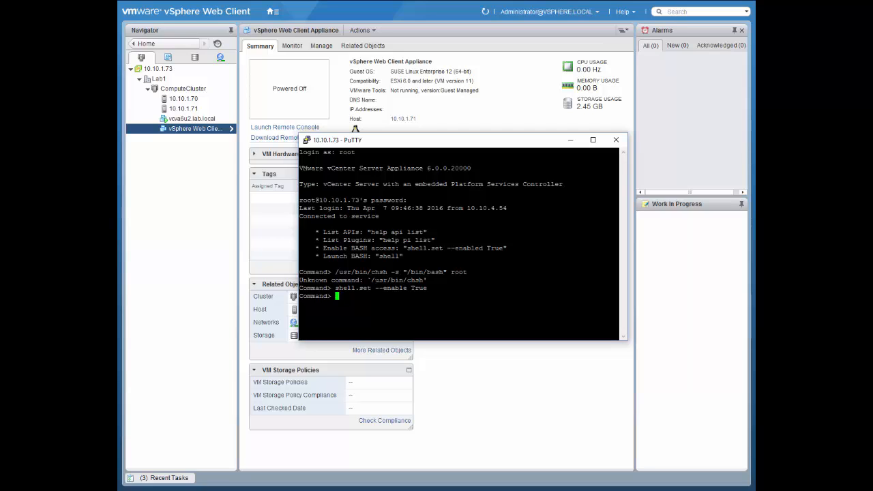
{"action": "type", "text": "shell"}
{"action": "key", "text": "Return"}
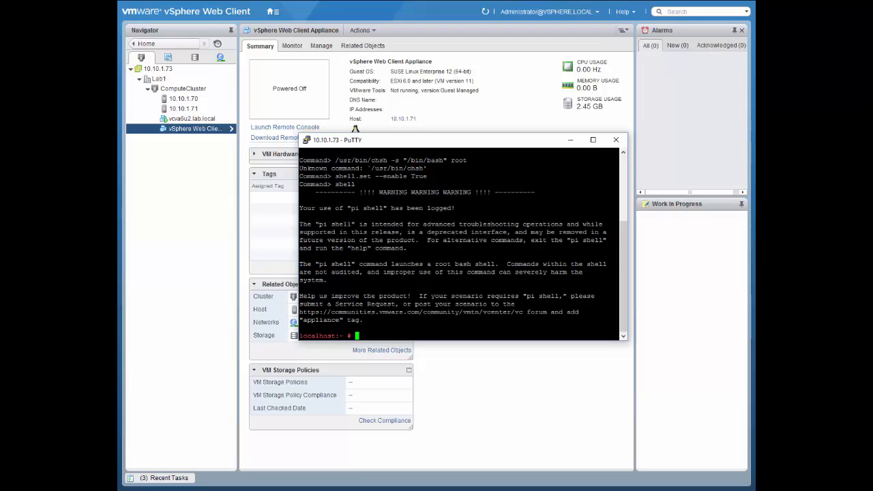
Step: Change root's default login shell to Bash by running /usr/bin/chsh -s "/bin/bash" root in the shell
{"action": "type", "text": "/usr/bin/chsh -s \"/bin/bash"}
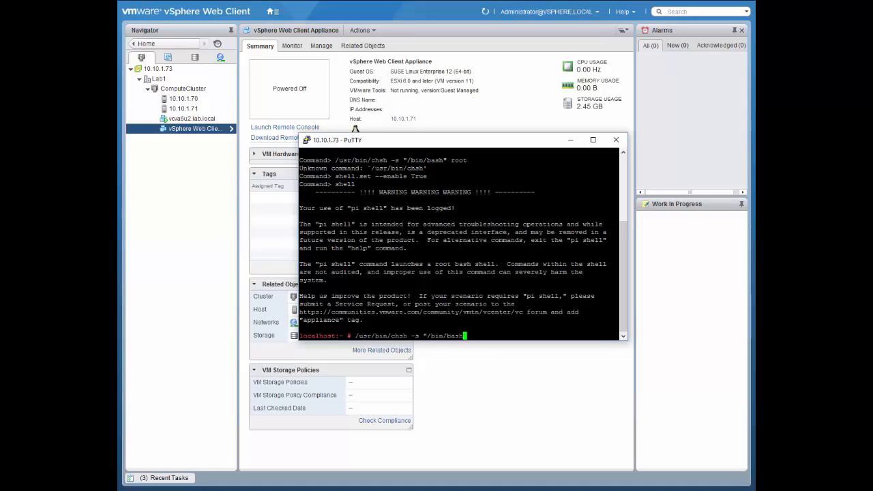
{"action": "type", "text": "\" root"}
{"action": "key", "text": "Return"}
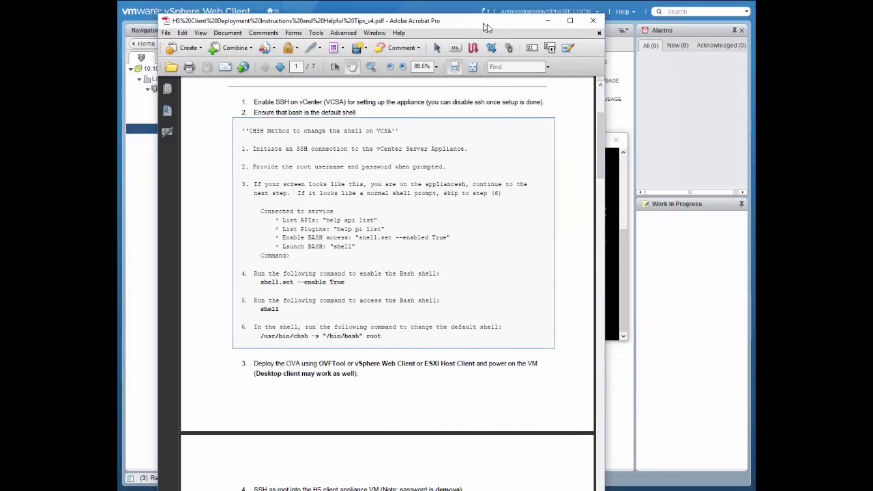
Step: Move the deployment instructions PDF out of the way and close the PuTTY session on 10.10.1.73
{"action": "left_click_drag", "start_coordinate": [545, 28], "coordinate": [701, 4]}
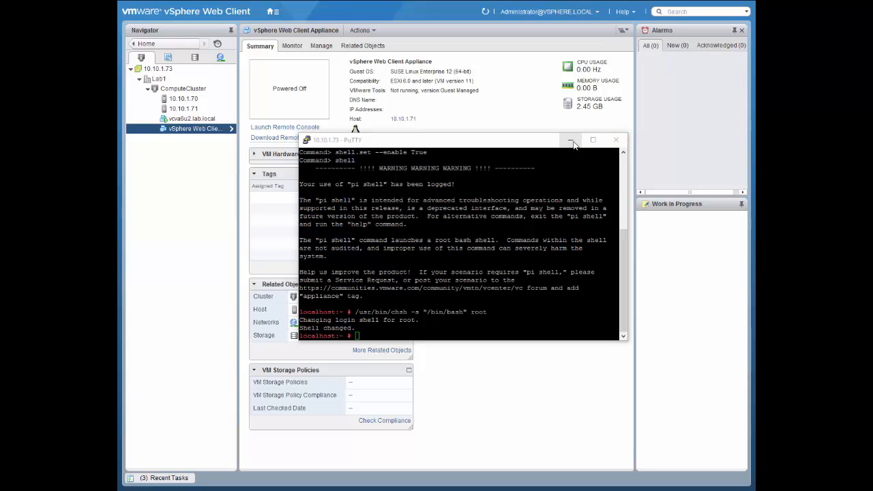
{"action": "left_click", "coordinate": [616, 139]}
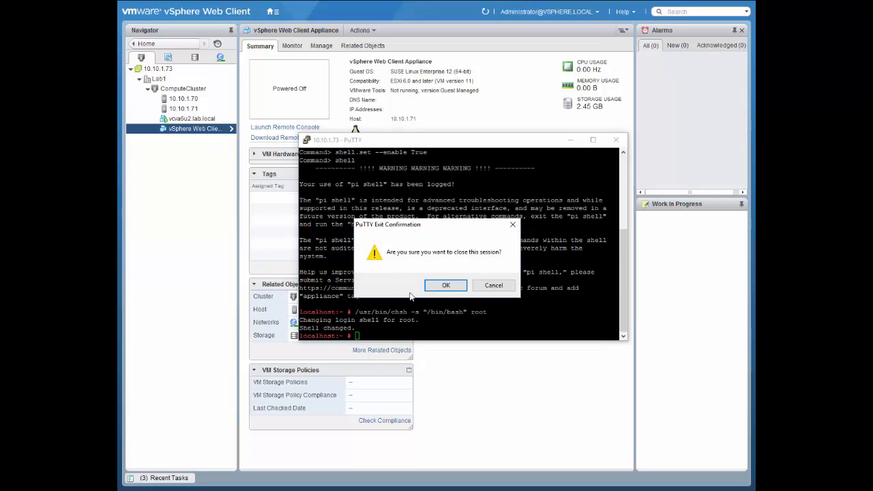
{"action": "left_click", "coordinate": [439, 286]}
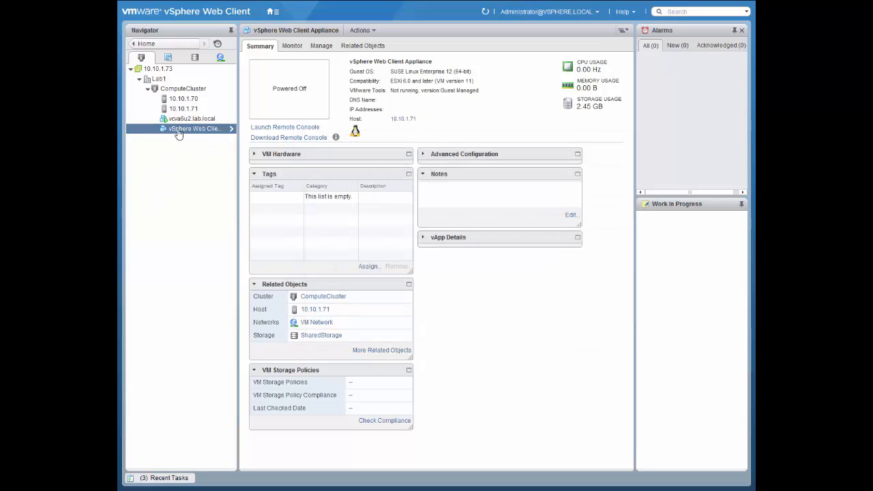
Step: Power on the vSphere Web Client Appliance virtual machine
{"action": "right_click", "coordinate": [179, 130]}
{"action": "mouse_move", "coordinate": [201, 148]}
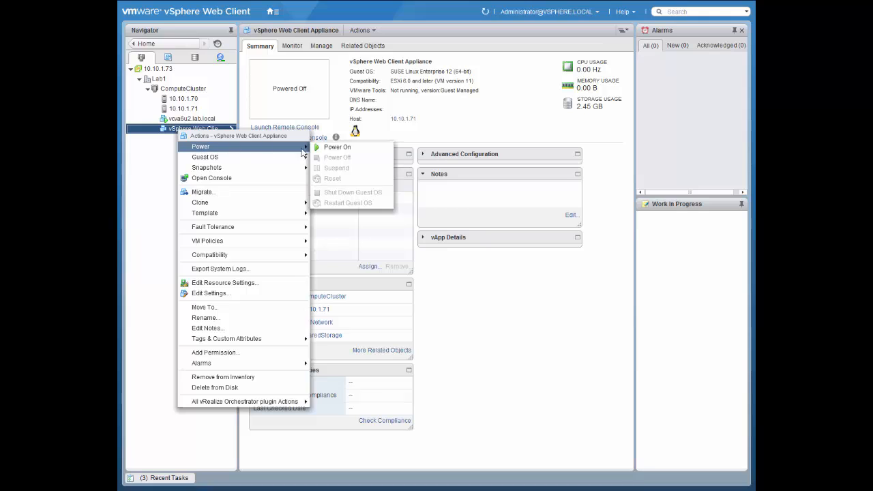
{"action": "left_click", "coordinate": [323, 146]}
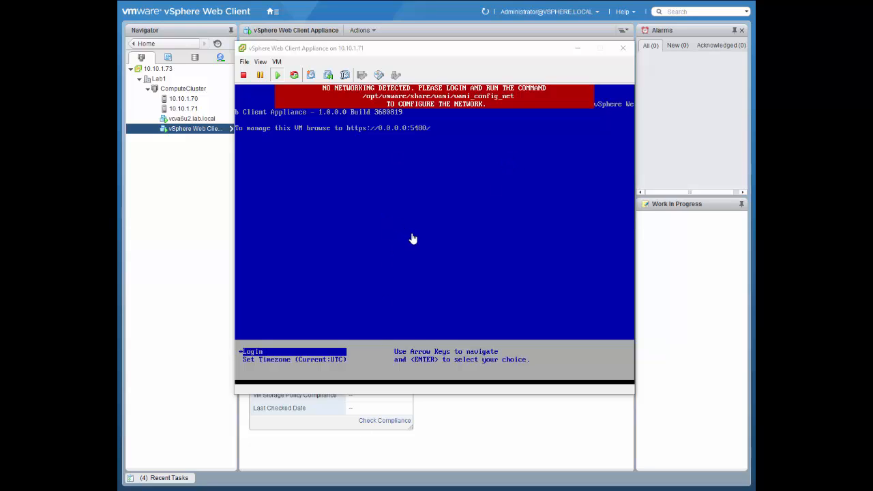
Step: Log in to the vSphere Web Client Appliance console as root with the account password and run /opt/vmware/share/vami/vami_config_net
{"action": "left_click", "coordinate": [301, 323]}
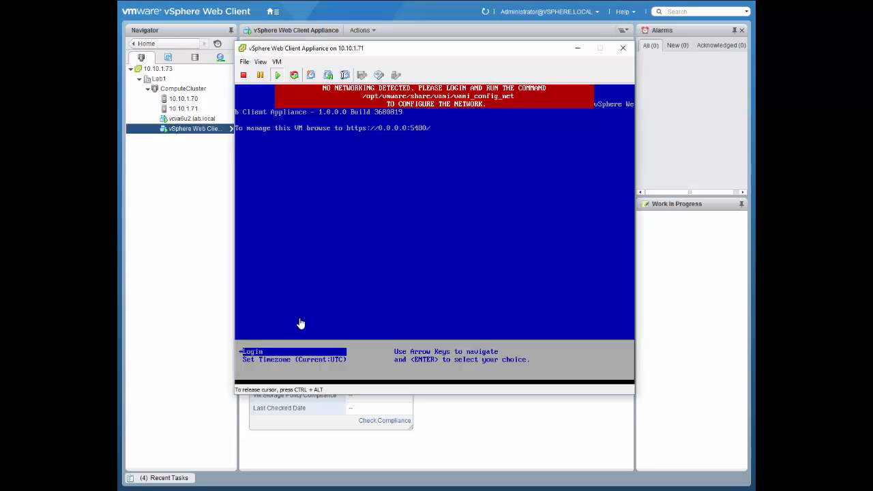
{"action": "key", "text": "Return"}
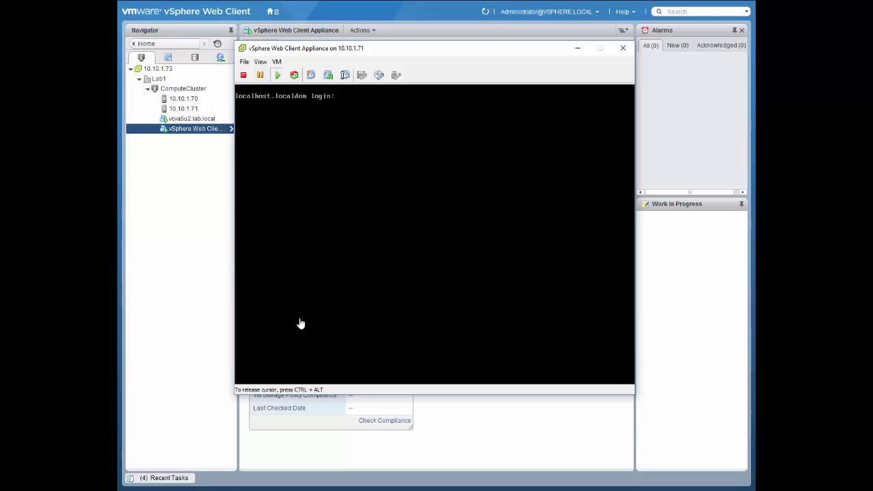
{"action": "left_click", "coordinate": [301, 323]}
{"action": "left_click", "coordinate": [433, 178]}
{"action": "type", "text": "root"}
{"action": "key", "text": "Return"}
{"action": "key", "text": "Return"}
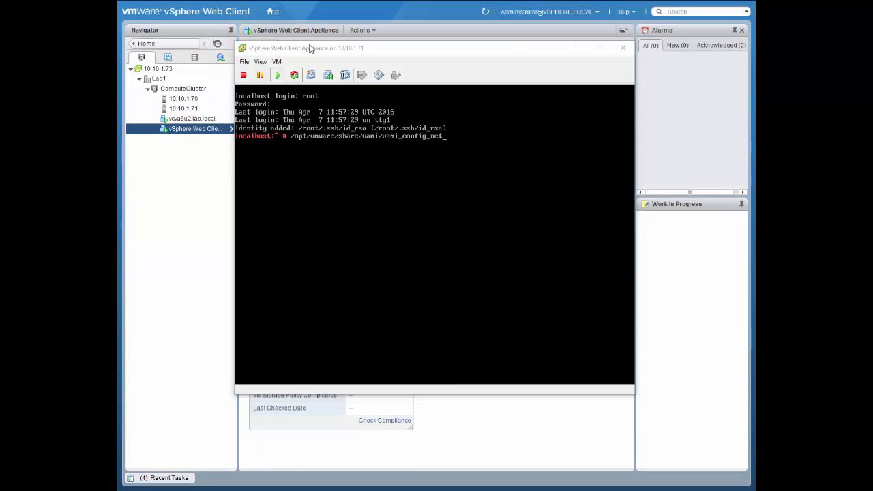
{"action": "left_click", "coordinate": [496, 147]}
{"action": "key", "text": "Return"}
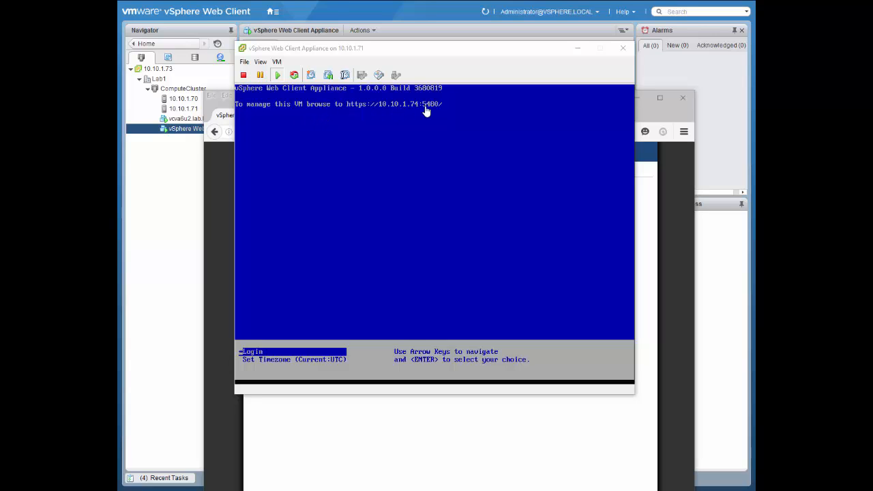
Step: Switch to the browser with the appliance management page at 10.10.1.74:5480 and log in as root with the account password
{"action": "left_click", "coordinate": [649, 109]}
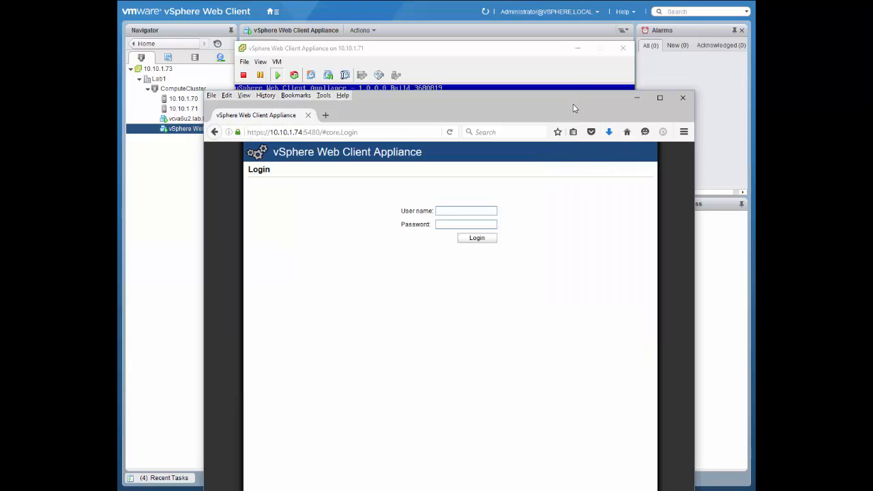
{"action": "left_click_drag", "start_coordinate": [573, 108], "coordinate": [571, 27]}
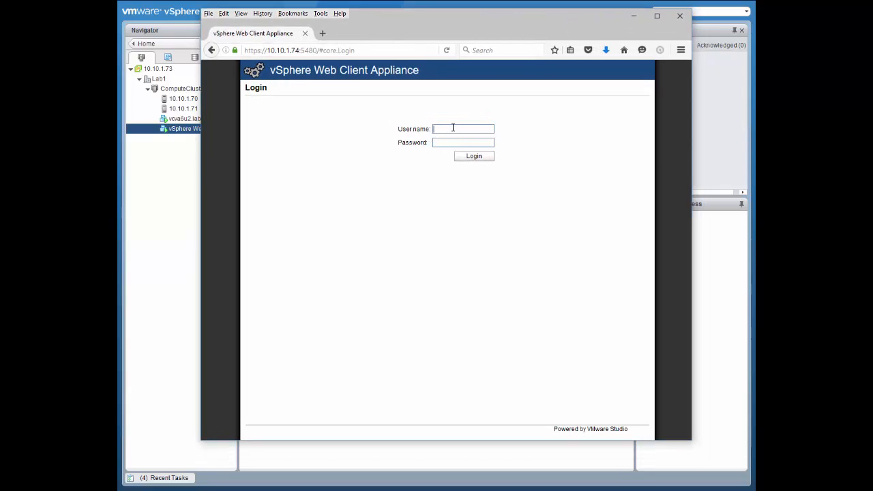
{"action": "type", "text": "root"}
{"action": "key", "text": "Return"}
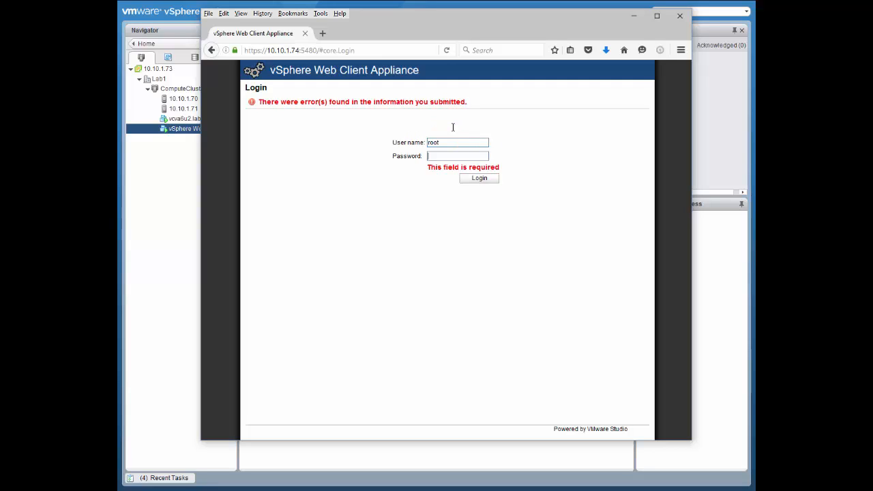
{"action": "type", "text": "vmware"}
{"action": "key", "text": "Return"}
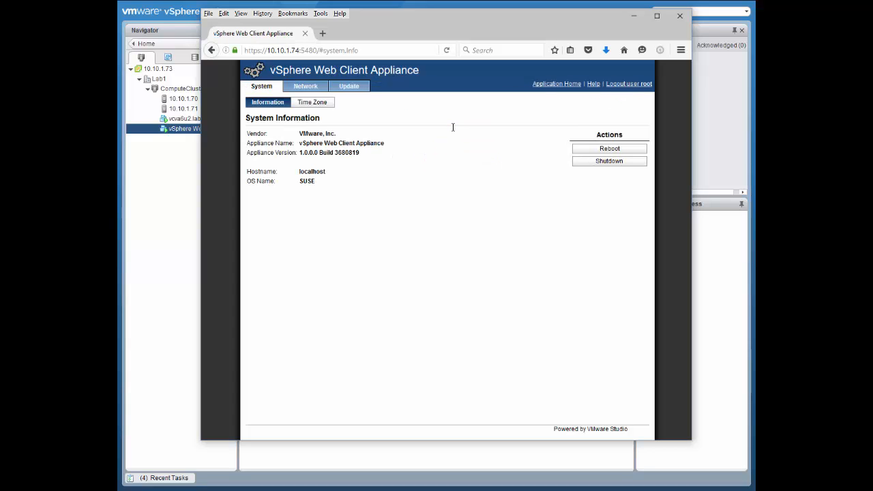
Step: Set the appliance's preferred DNS server to 10.10.1.102 and alternate DNS server to 10.10.1.101, and save the network settings
{"action": "left_click", "coordinate": [319, 105]}
{"action": "left_click", "coordinate": [303, 88]}
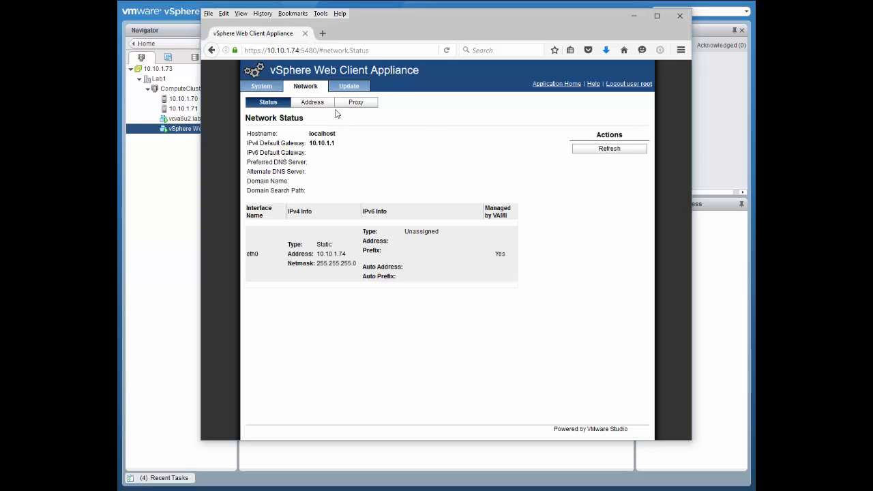
{"action": "left_click", "coordinate": [312, 103]}
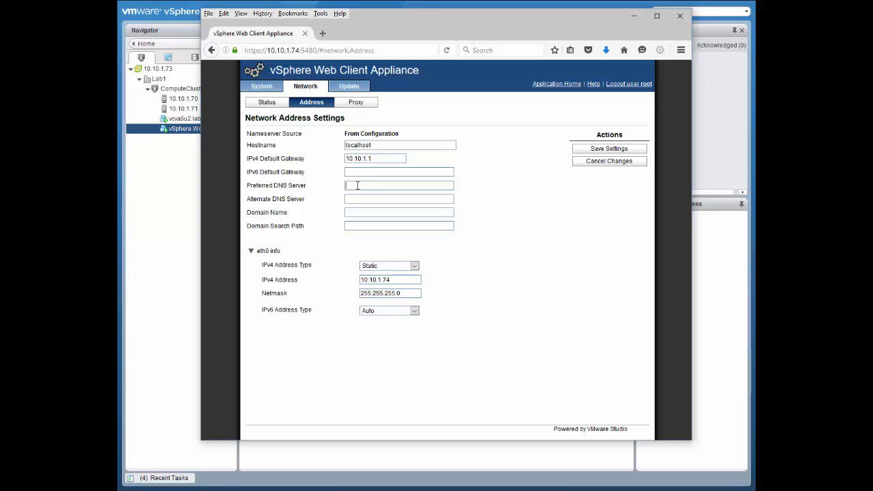
{"action": "left_click", "coordinate": [357, 185]}
{"action": "type", "text": "10.10.1"}
{"action": "type", "text": ".102"}
{"action": "type", "text": "10"}
{"action": "type", "text": ".10.1.10"}
{"action": "type", "text": "1"}
{"action": "left_click", "coordinate": [603, 150]}
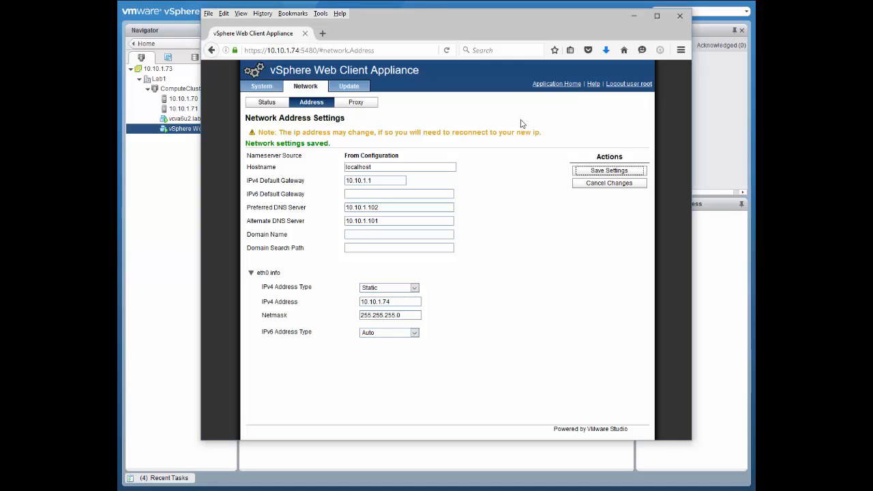
Step: Set automatic updates to Automatic check and install update, and save the update settings
{"action": "left_click", "coordinate": [365, 87]}
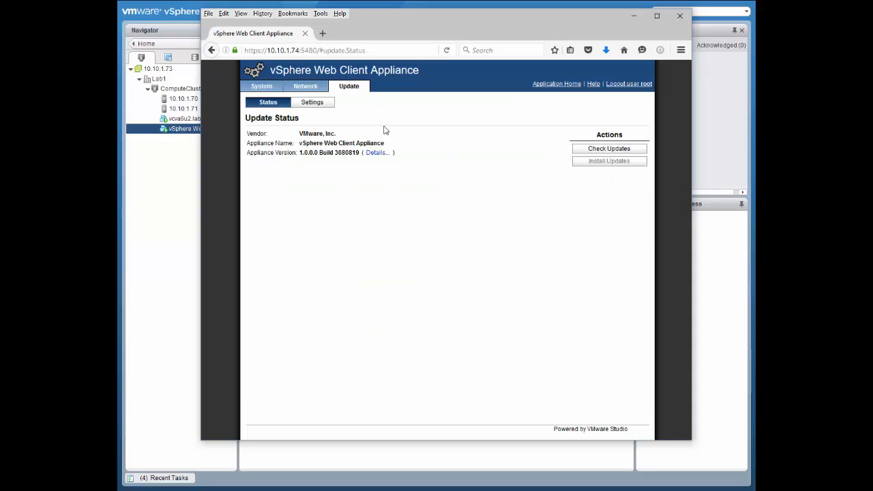
{"action": "left_click", "coordinate": [311, 102]}
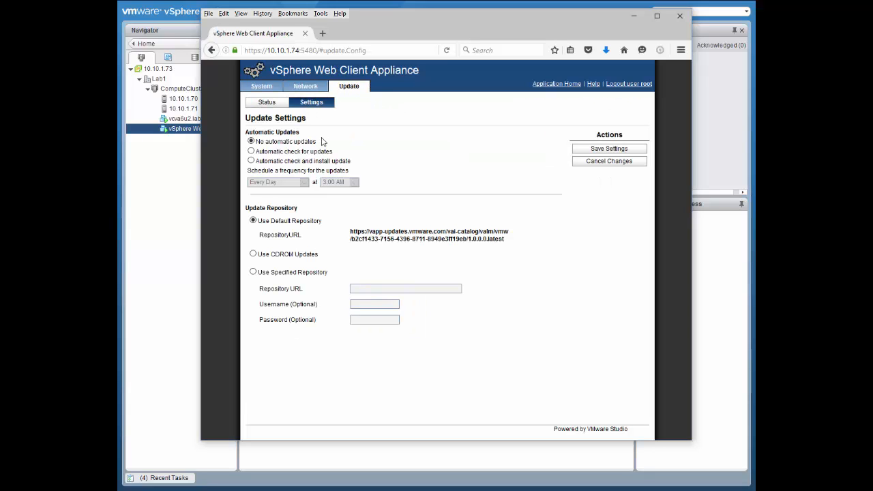
{"action": "left_click", "coordinate": [268, 161]}
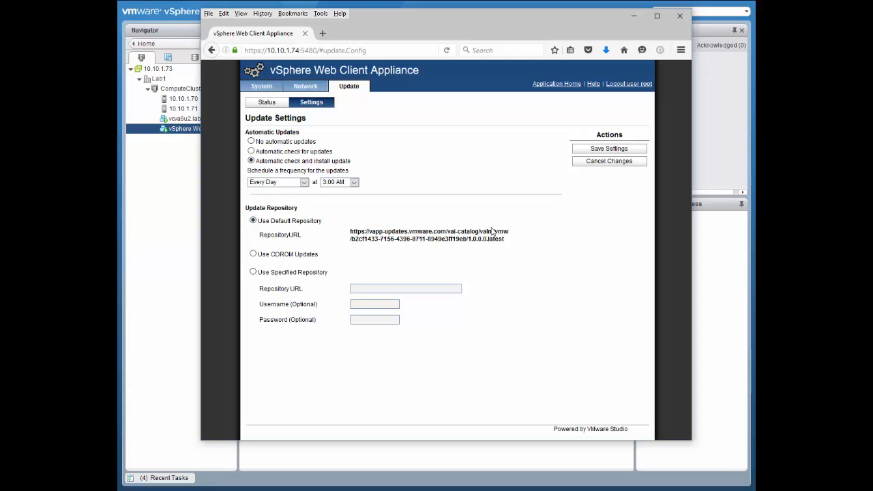
{"action": "left_click", "coordinate": [591, 149]}
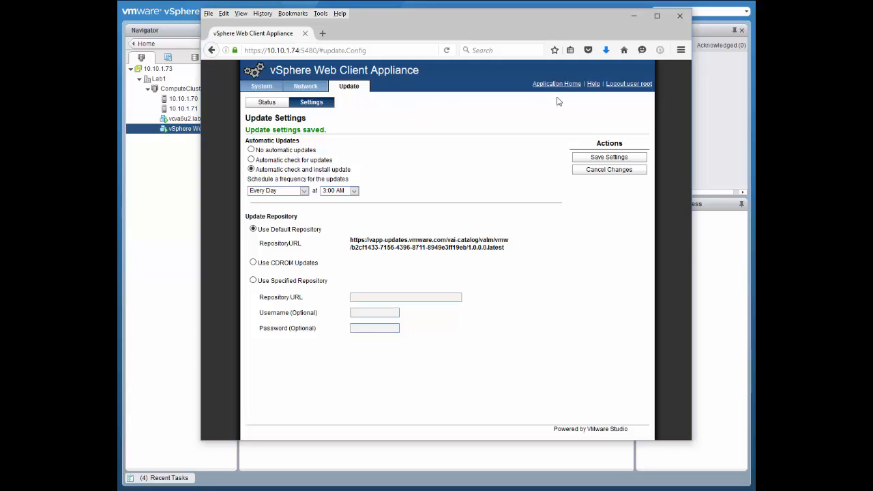
Step: Log the root account out of the appliance management page and return to the appliance's console window
{"action": "left_click", "coordinate": [624, 86]}
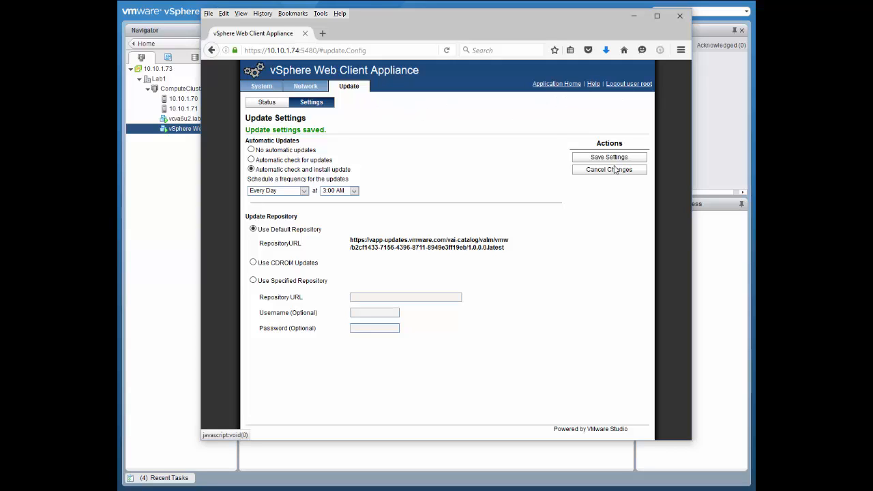
{"action": "left_click", "coordinate": [634, 18]}
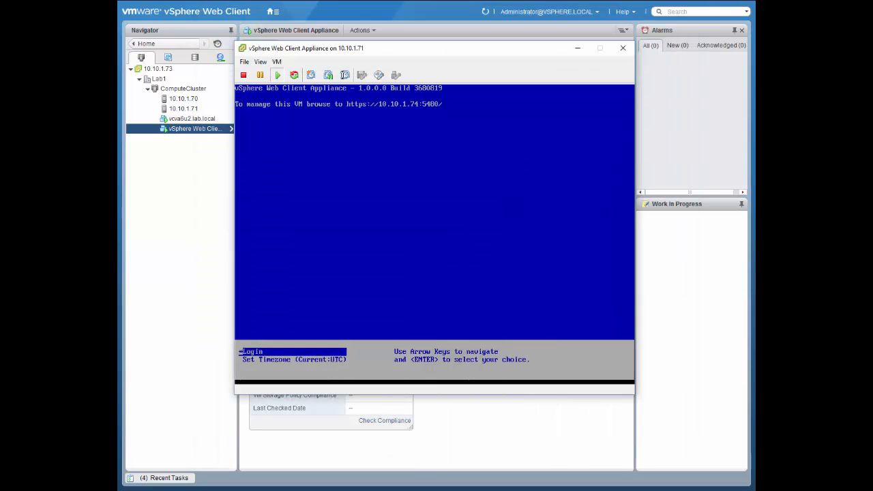
{"action": "left_click_drag", "start_coordinate": [119, 75], "coordinate": [443, 39]}
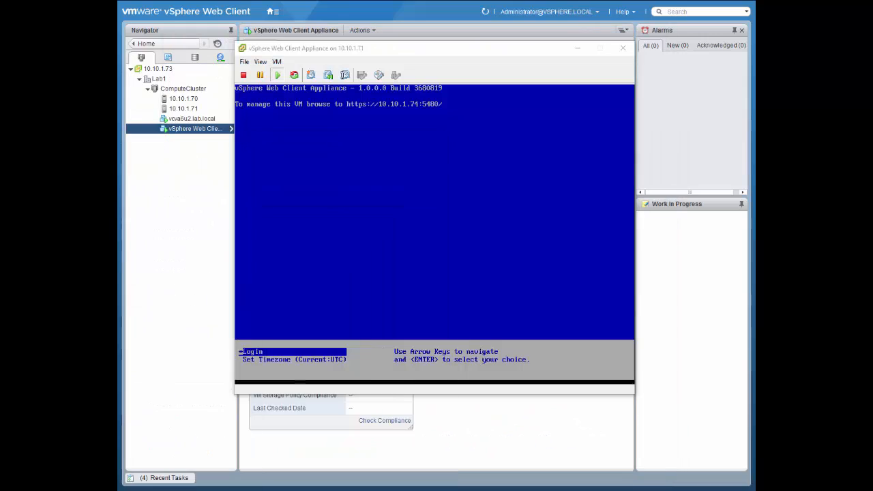
Step: Consult the appliance registration steps in the deployment PDF, and open a PuTTY SSH session to 10.10.1.74, accepting and caching its host key
{"action": "left_click_drag", "start_coordinate": [119, 16], "coordinate": [463, 12]}
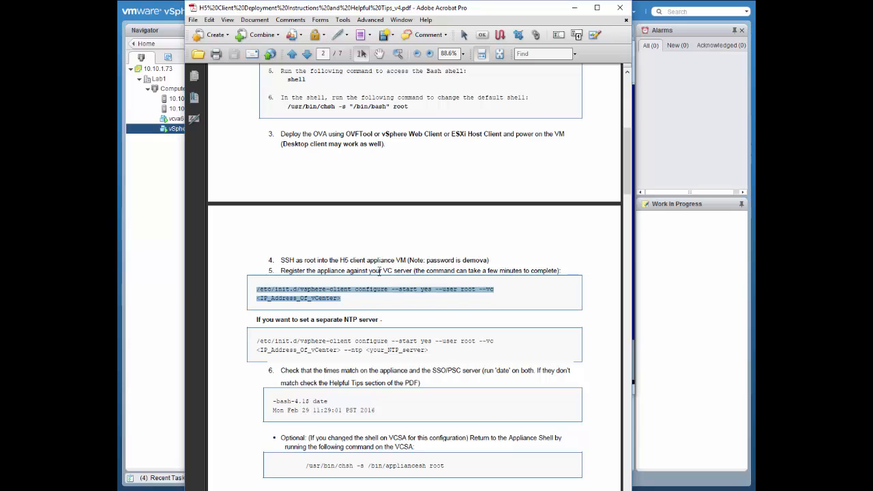
{"action": "left_click", "coordinate": [575, 8]}
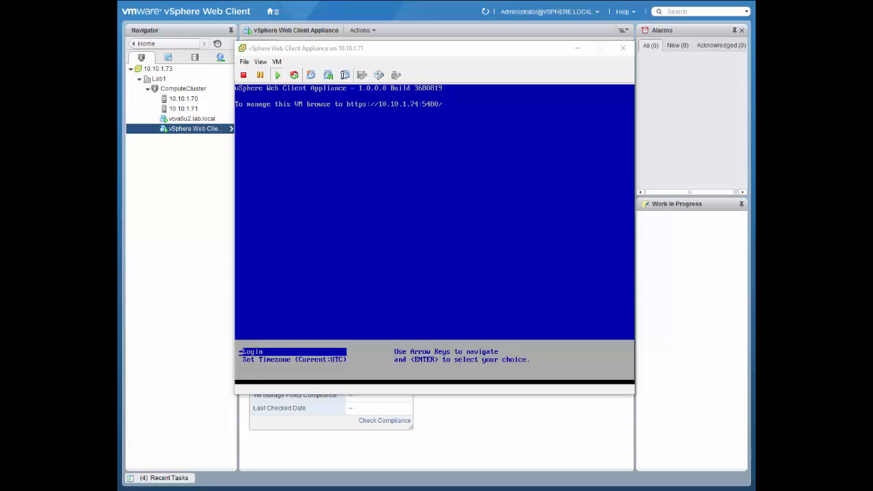
{"action": "left_click_drag", "start_coordinate": [41, 197], "coordinate": [452, 196]}
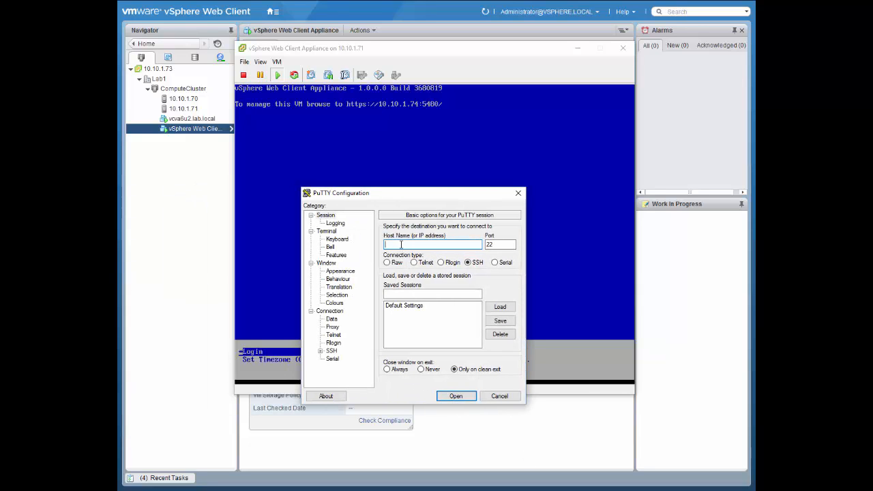
{"action": "type", "text": "10.10.1.74"}
{"action": "key", "text": "Return"}
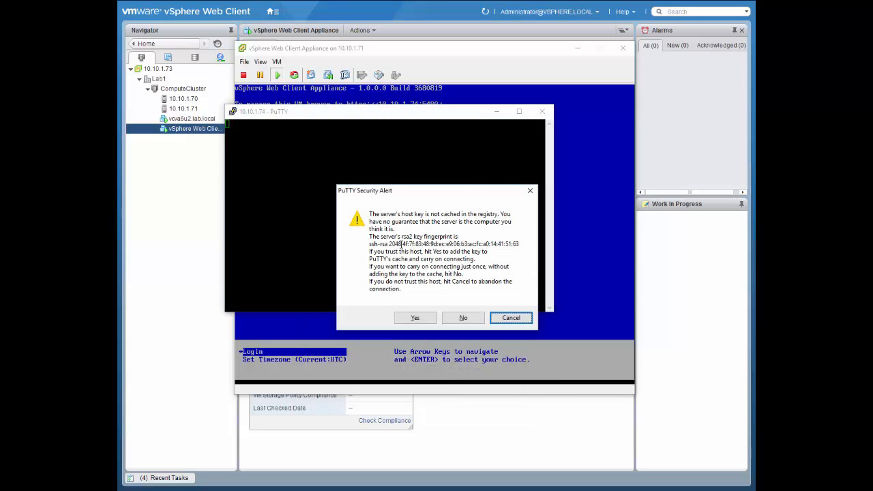
{"action": "left_click", "coordinate": [427, 320]}
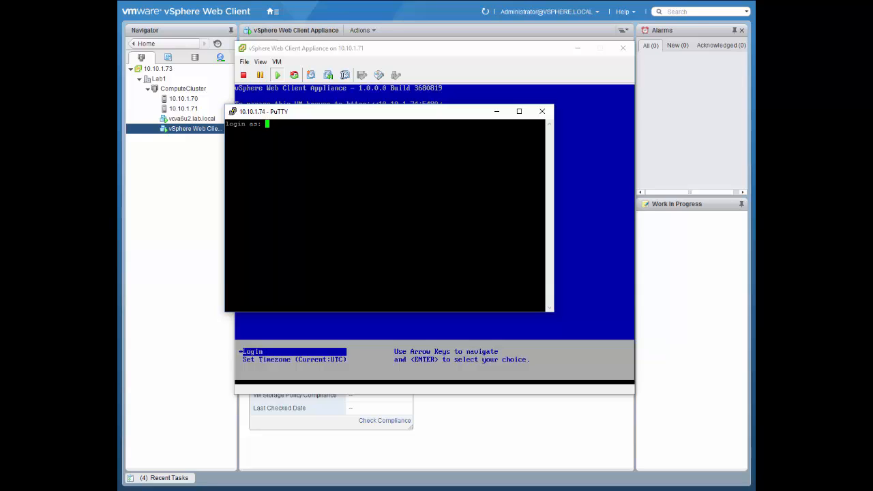
Step: Log in to the appliance's SSH session as root with the account password
{"action": "type", "text": "root"}
{"action": "key", "text": "Return"}
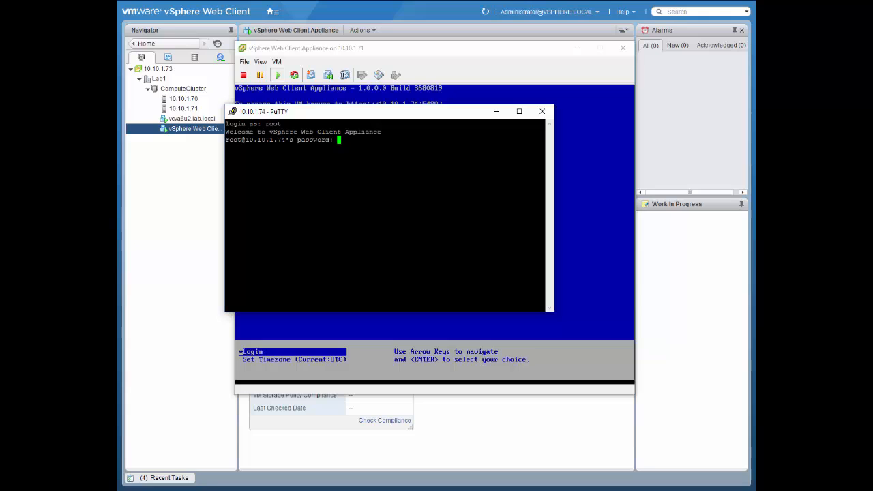
{"action": "key", "text": "Return"}
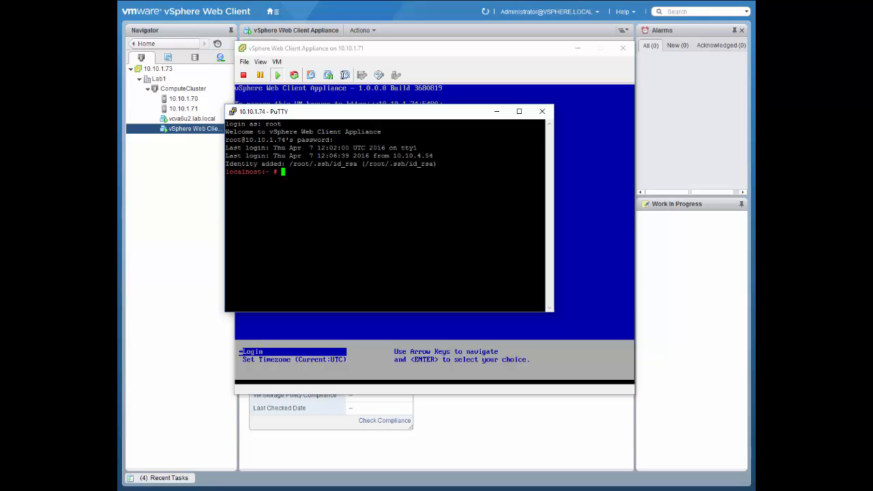
Step: Paste /etc/init.d/vsphere-client configure --start yes --user root --vc 10.10.1.73, compare it with the PDF's registration command, and run it
{"action": "type", "text": "/etc/init.d/vsphere-client configure --start yes --user root --vc 10.10.1.73"}
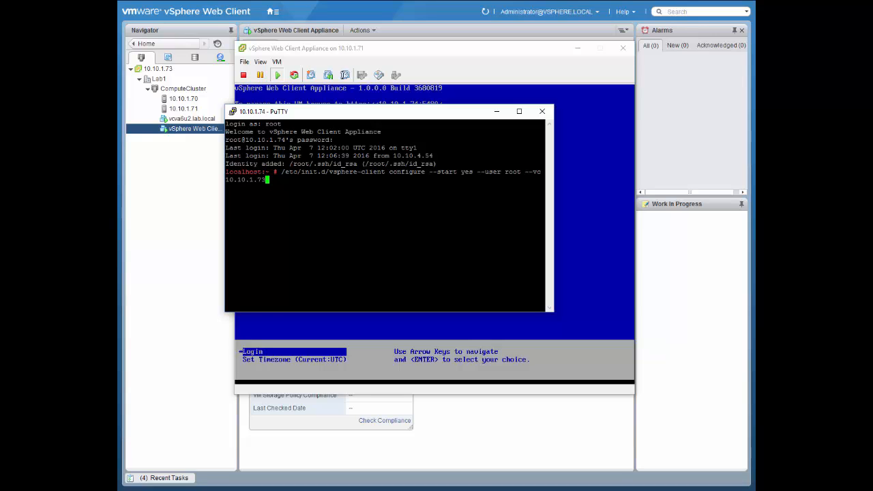
{"action": "left_click_drag", "start_coordinate": [119, 69], "coordinate": [554, 52]}
{"action": "left_click", "coordinate": [420, 348]}
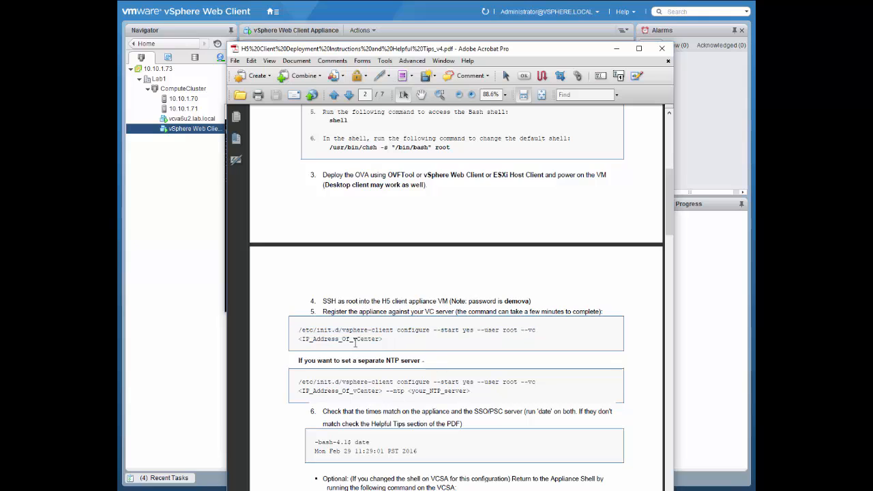
{"action": "left_click_drag", "start_coordinate": [301, 331], "coordinate": [407, 344]}
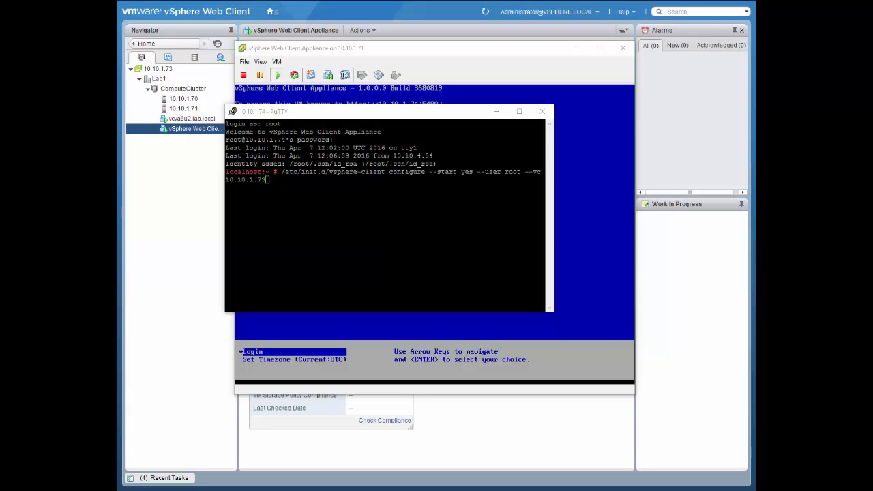
{"action": "key", "text": "alt+Tab"}
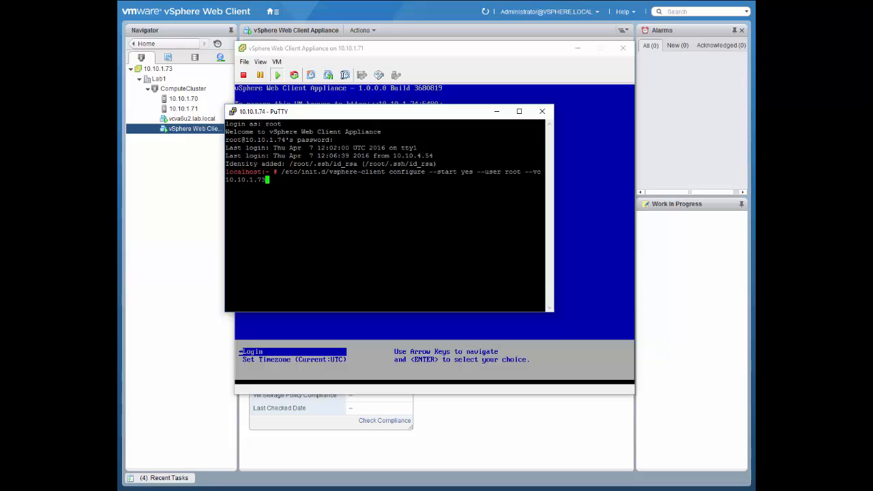
{"action": "key", "text": "Return"}
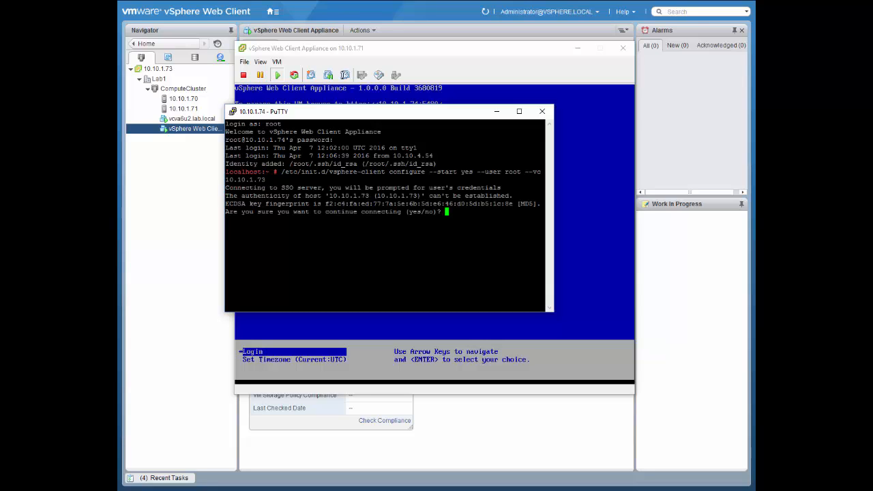
Step: Accept the connection to host 10.10.1.73 with yes and enter the vCenter root account's password
{"action": "type", "text": "yes"}
{"action": "key", "text": "Return"}
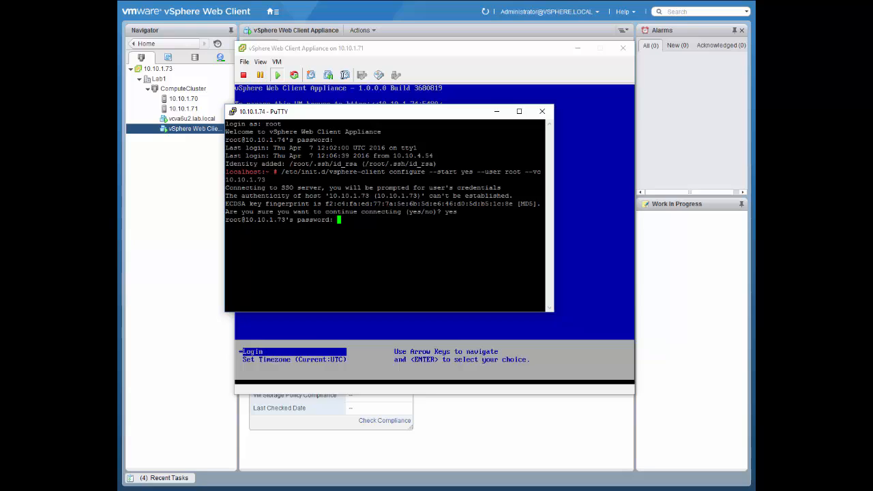
{"action": "key", "text": "Return"}
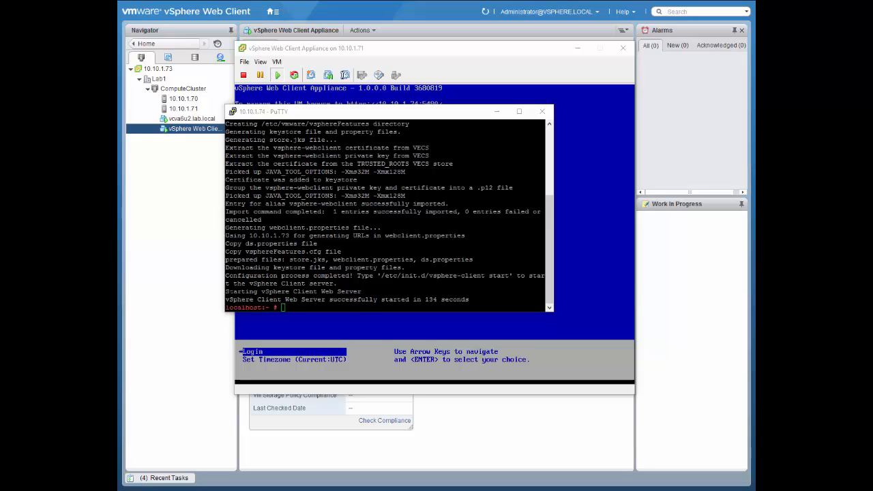
Step: Check the web server start-up lines in the output, and close the PuTTY session and the appliance's console window
{"action": "left_click_drag", "start_coordinate": [225, 291], "coordinate": [469, 304]}
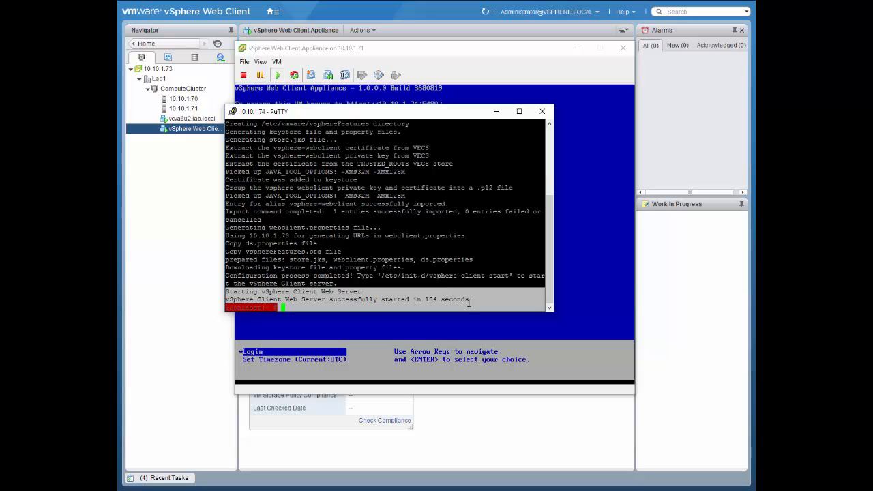
{"action": "left_click", "coordinate": [469, 303]}
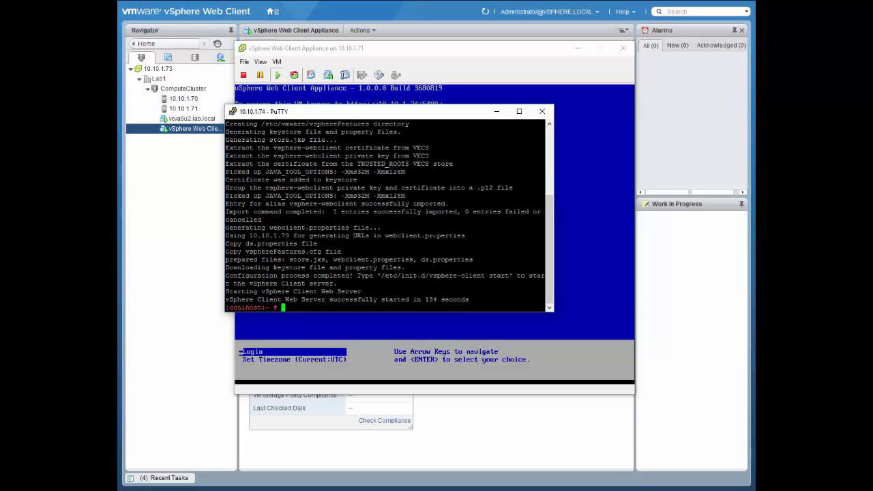
{"action": "left_click", "coordinate": [545, 114]}
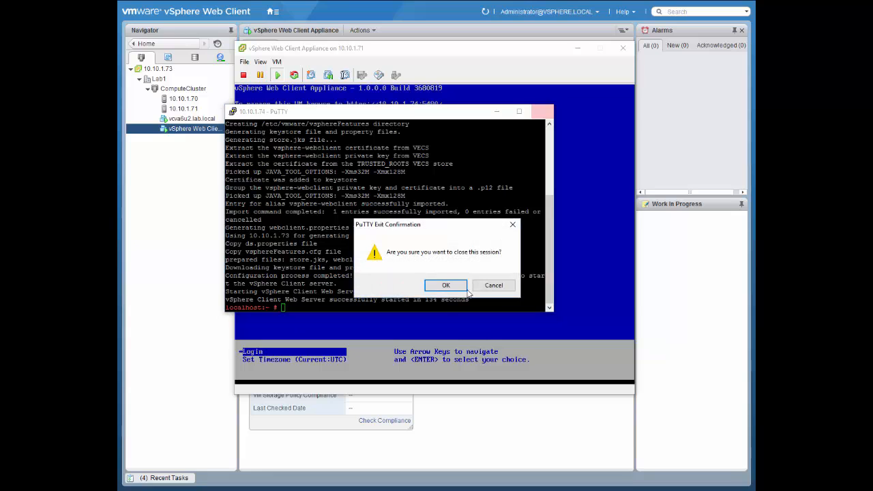
{"action": "left_click", "coordinate": [447, 286]}
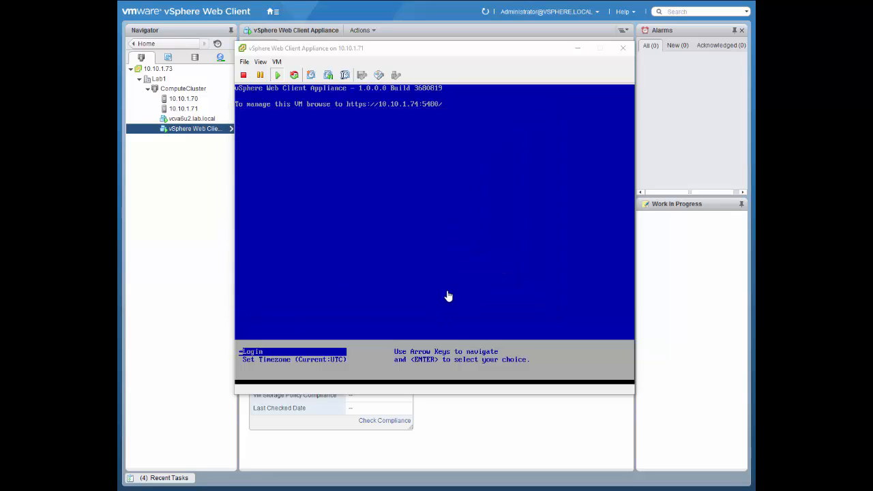
{"action": "left_click", "coordinate": [623, 49]}
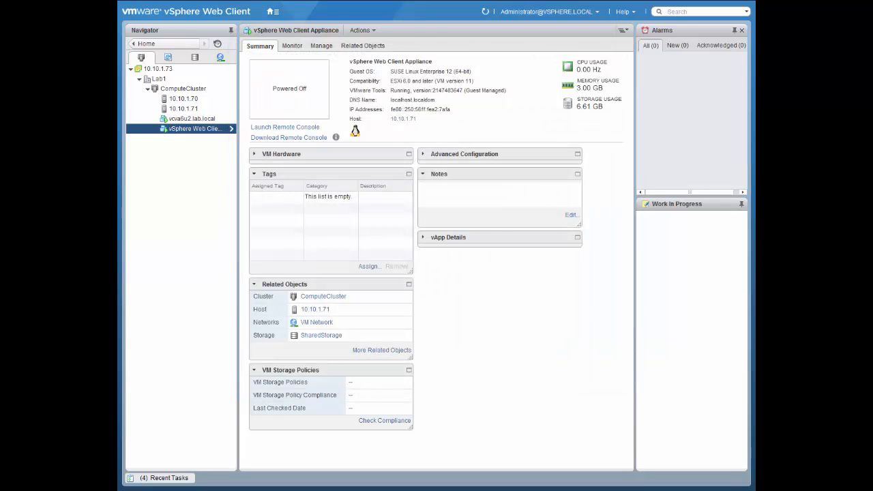
Step: Review the H5 client access URL under Step 2 of the deployment PDF, and put the document away
{"action": "key", "text": "alt+Tab"}
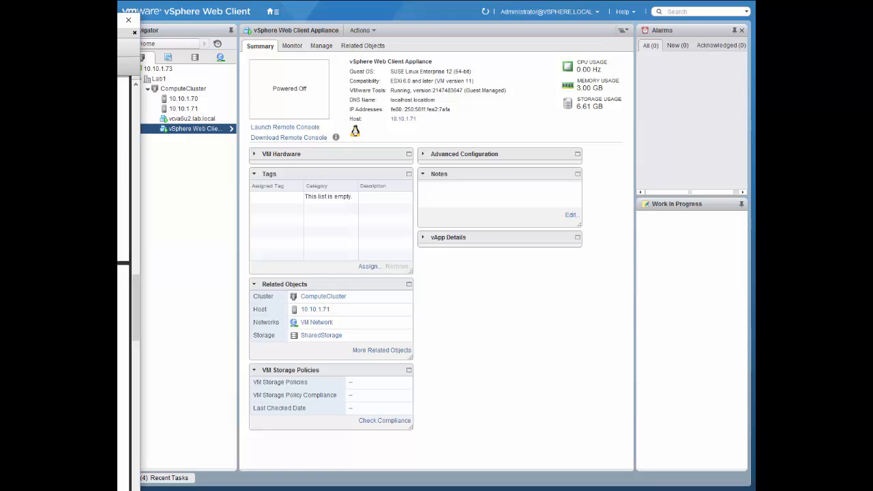
{"action": "left_click_drag", "start_coordinate": [0, 22], "coordinate": [479, 22]}
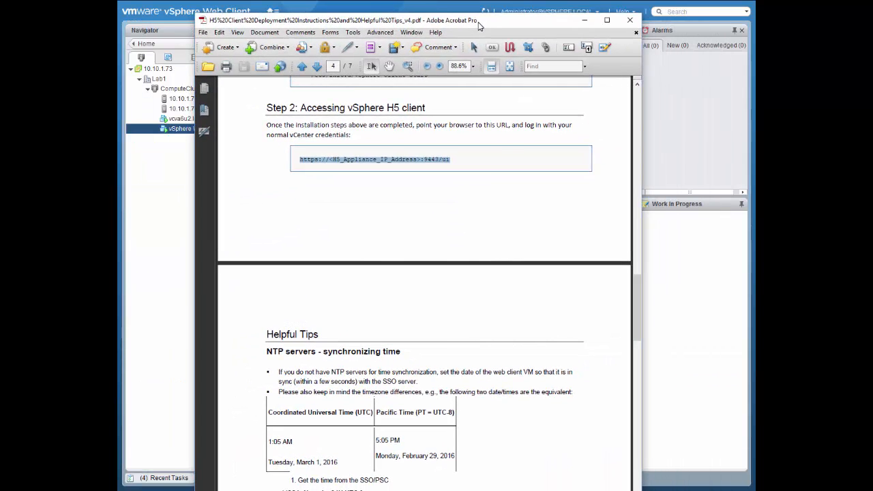
{"action": "left_click", "coordinate": [454, 161]}
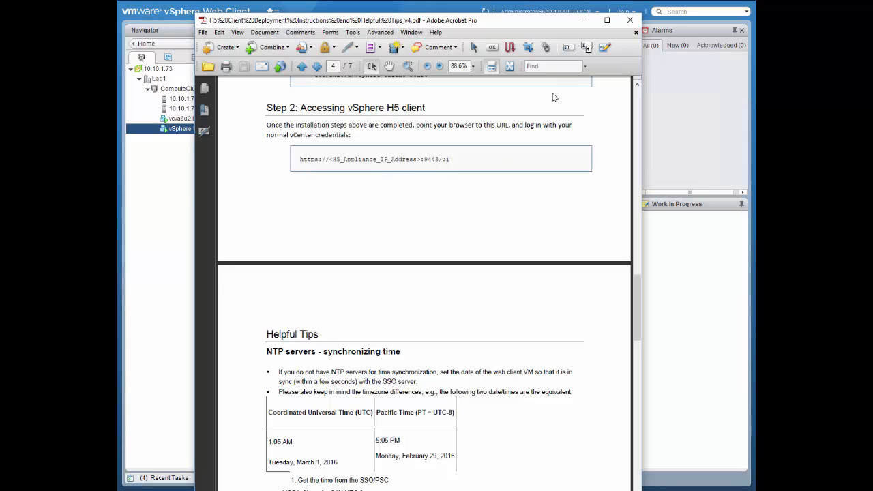
{"action": "left_click_drag", "start_coordinate": [539, 23], "coordinate": [0, 23]}
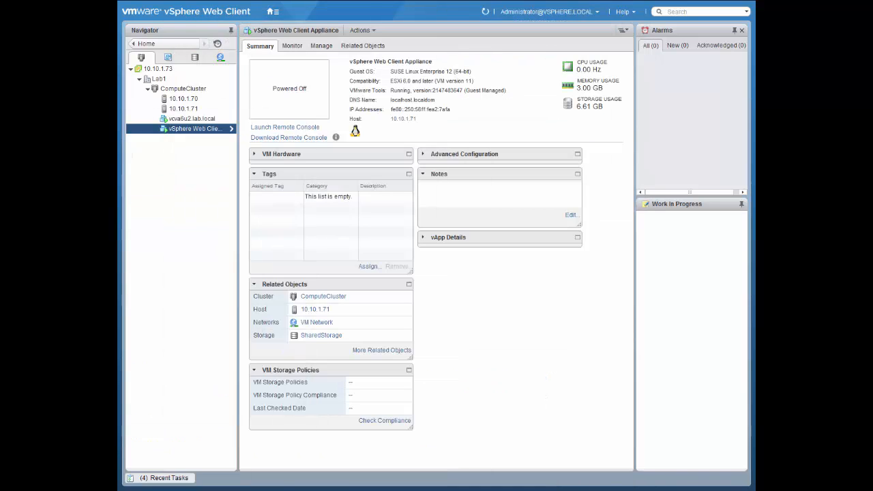
{"action": "left_click_drag", "start_coordinate": [117, 133], "coordinate": [491, 100]}
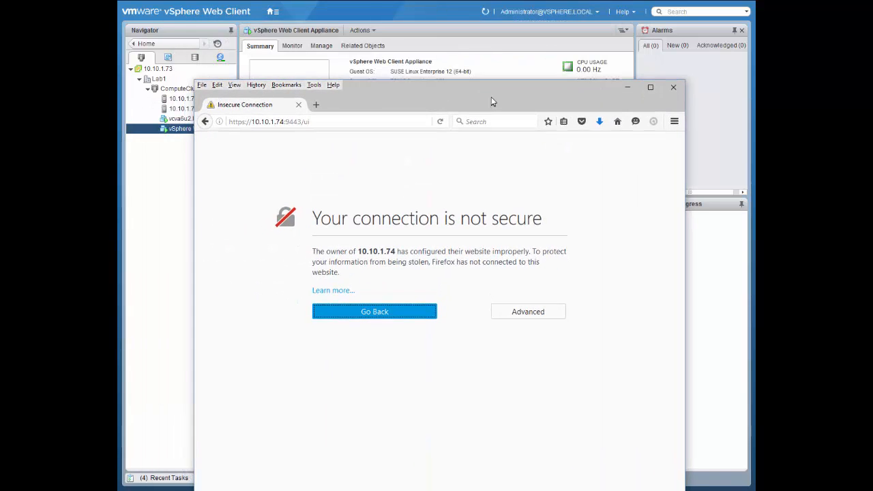
{"action": "left_click", "coordinate": [647, 86]}
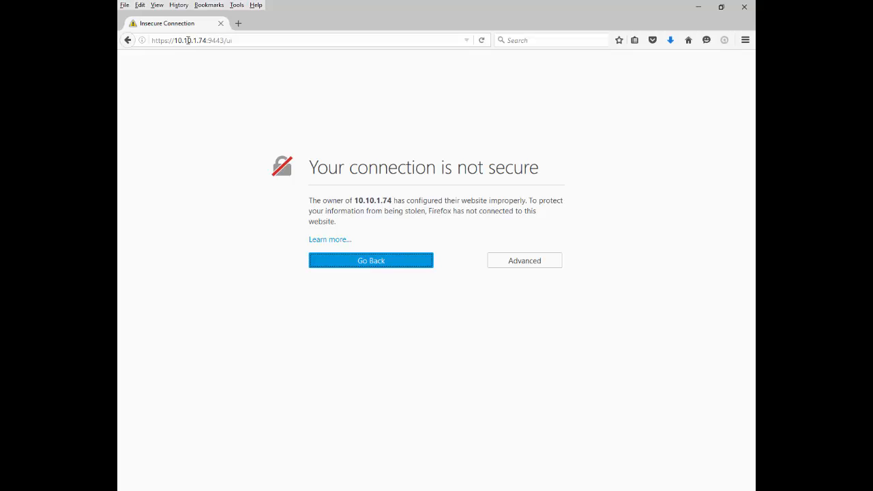
{"action": "left_click", "coordinate": [206, 40]}
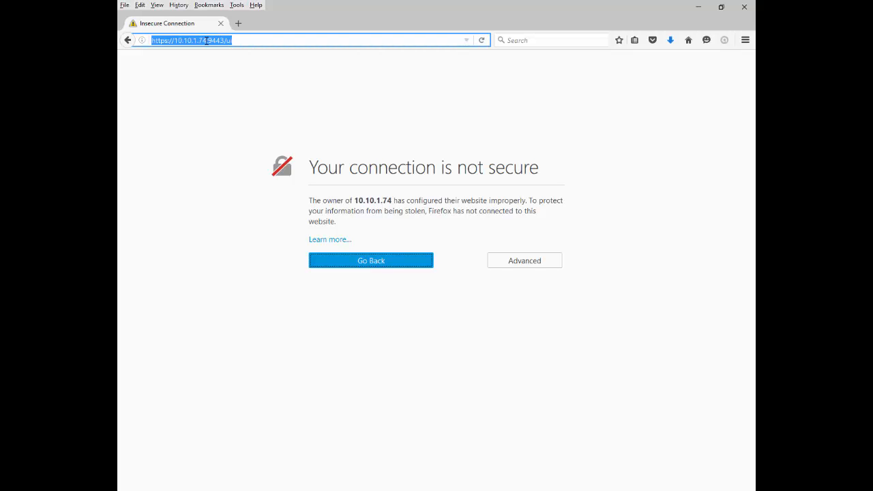
{"action": "left_click", "coordinate": [208, 40]}
{"action": "left_click_drag", "start_coordinate": [208, 40], "coordinate": [244, 40]}
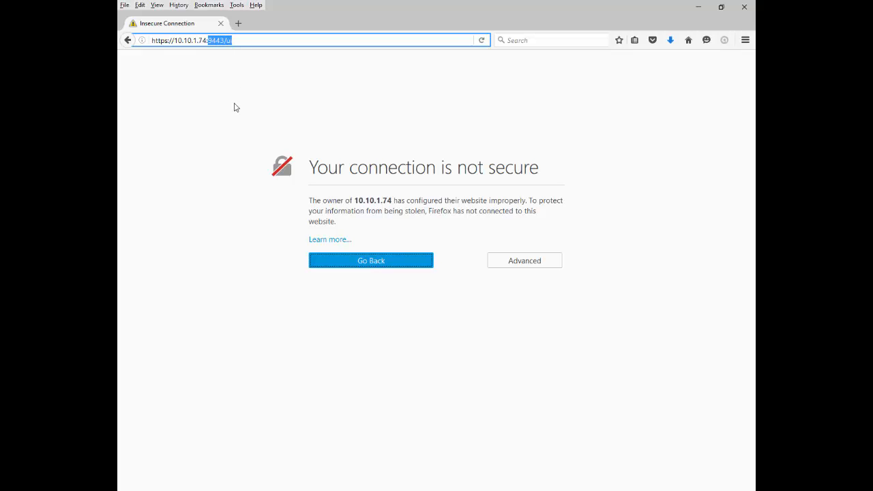
{"action": "left_click", "coordinate": [235, 40]}
Step: Add and confirm a security exception for the certificate of 10.10.1.74:9443
{"action": "left_click", "coordinate": [524, 268]}
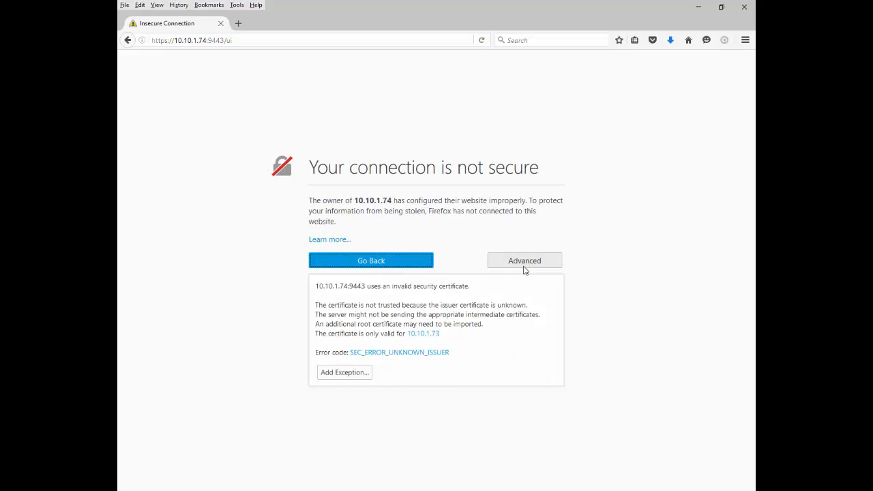
{"action": "left_click", "coordinate": [357, 373]}
{"action": "left_click", "coordinate": [459, 366]}
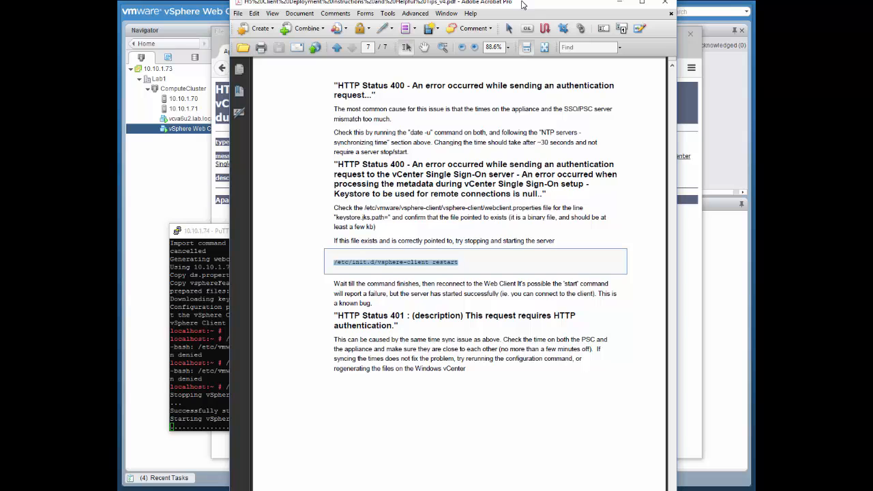
Step: Examine the PDF's HTTP Status 400 keystore troubleshooting and its /etc/init.d/vsphere-client restart command, and return to the running PuTTY session
{"action": "double_click", "coordinate": [521, 5]}
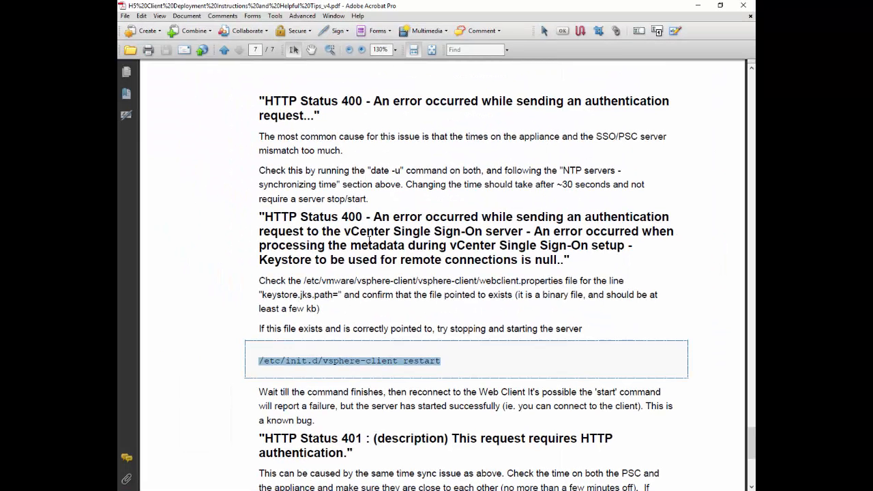
{"action": "left_click", "coordinate": [356, 217]}
{"action": "scroll", "coordinate": [319, 218], "scroll_direction": "down", "scroll_amount": 3}
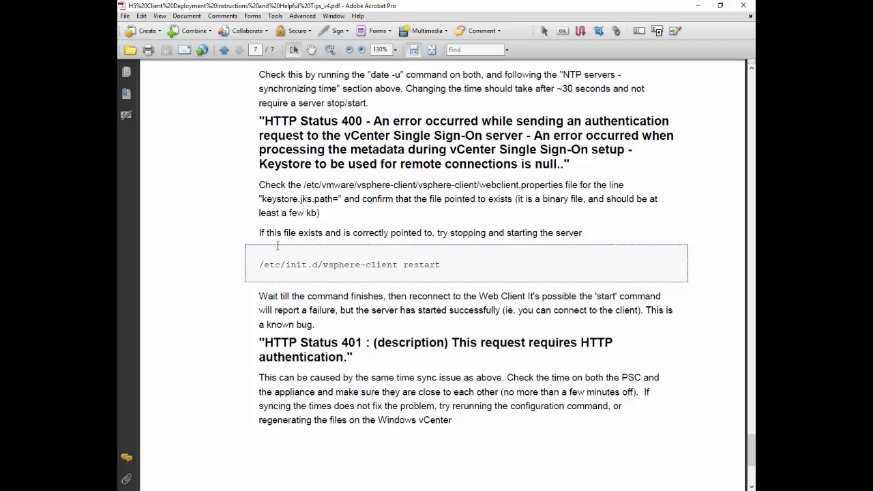
{"action": "left_click_drag", "start_coordinate": [266, 265], "coordinate": [460, 273]}
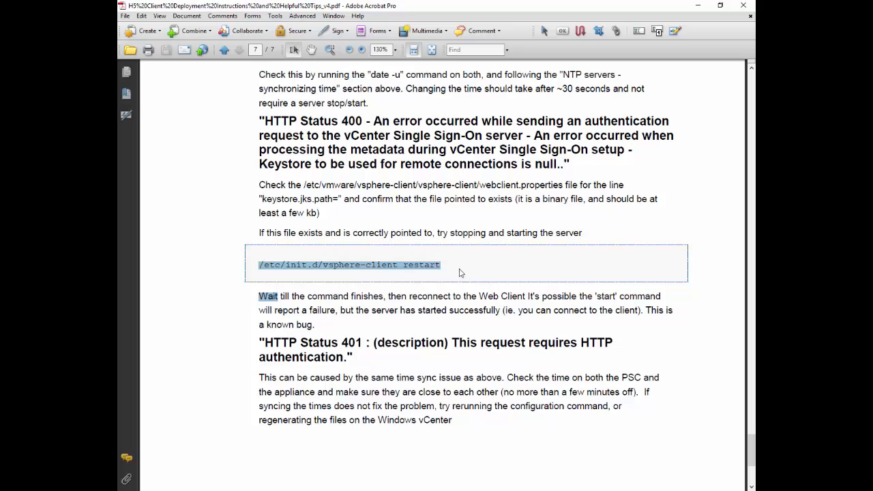
{"action": "left_click", "coordinate": [460, 273]}
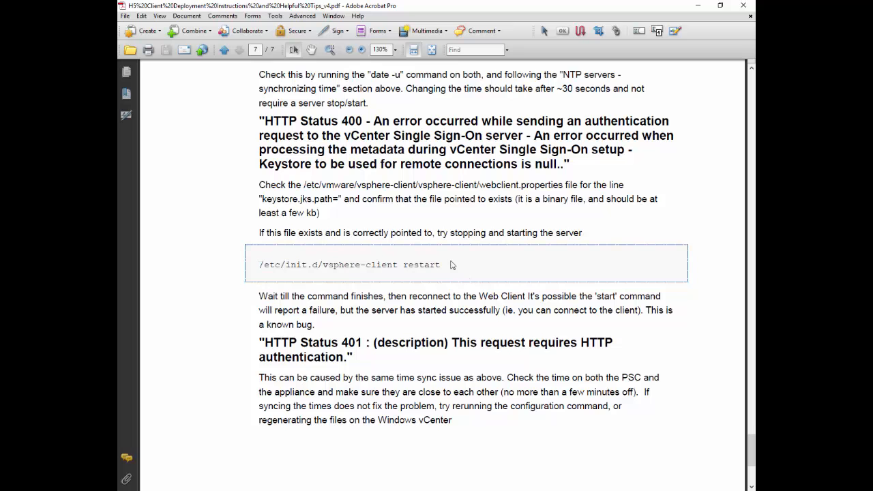
{"action": "left_click", "coordinate": [717, 4]}
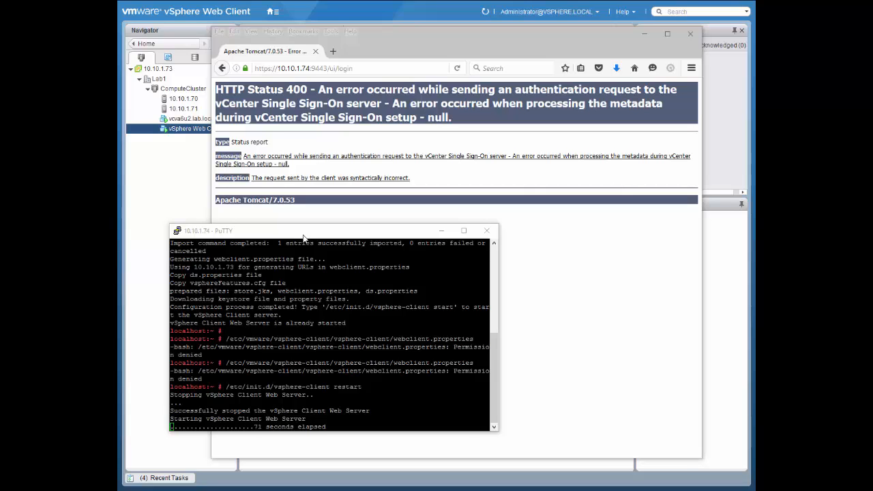
{"action": "left_click_drag", "start_coordinate": [305, 236], "coordinate": [324, 226]}
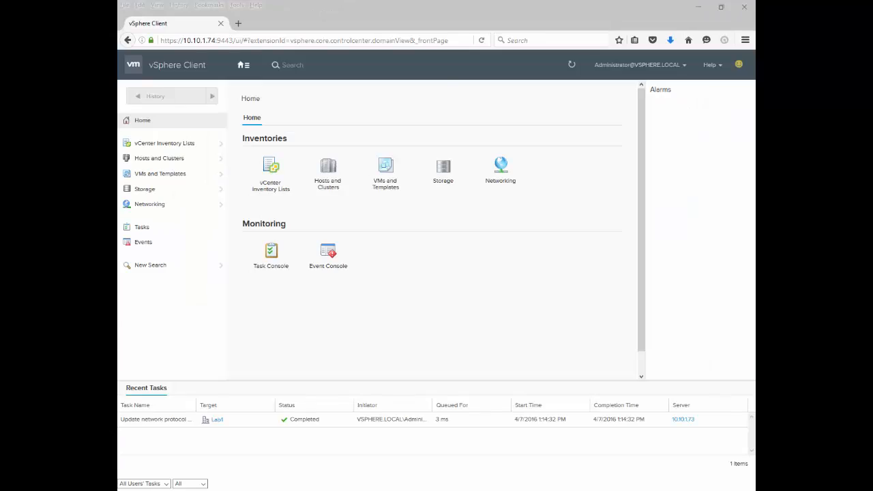
Step: Examine the deployment PDF's HTTP Status 400 keystore error, its keystore.jks.path check and the /etc/init.d/vsphere-client restart command
{"action": "left_click_drag", "start_coordinate": [117, 80], "coordinate": [496, 19]}
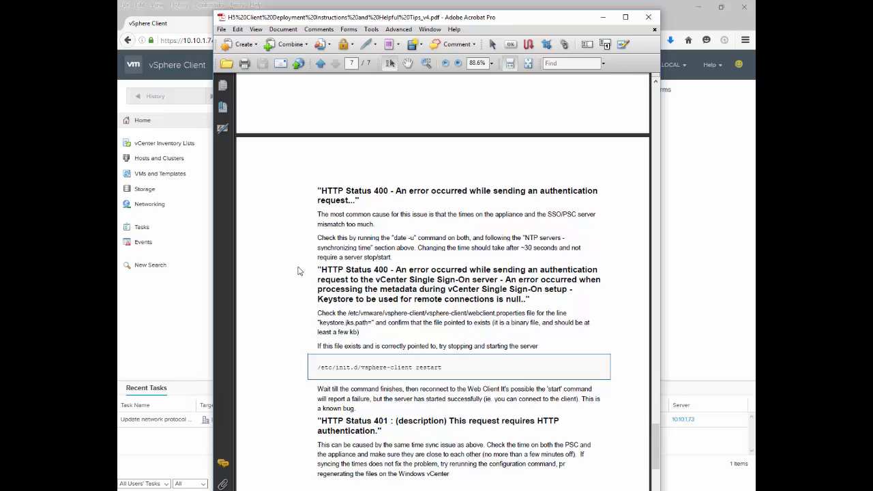
{"action": "left_click_drag", "start_coordinate": [316, 270], "coordinate": [500, 300]}
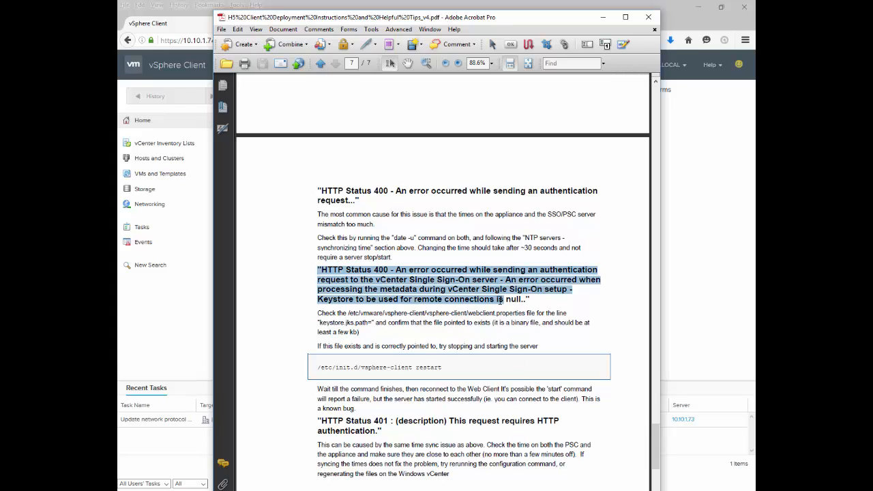
{"action": "left_click", "coordinate": [430, 316]}
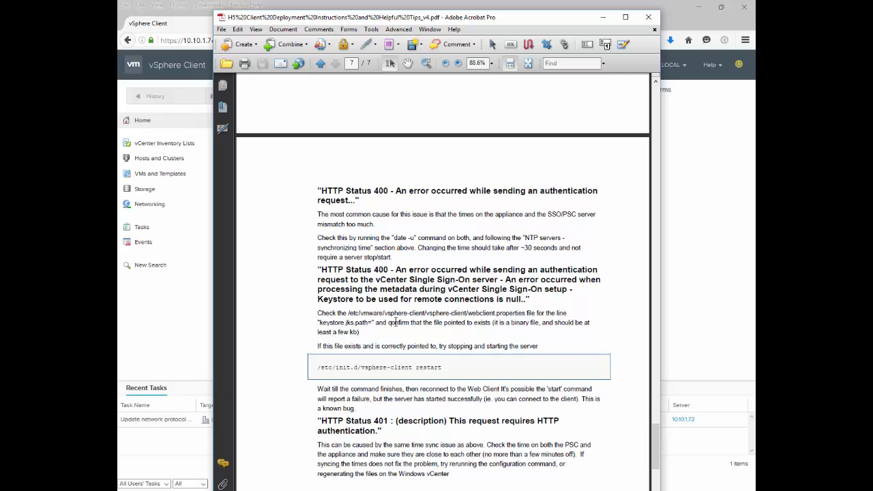
{"action": "left_click_drag", "start_coordinate": [318, 322], "coordinate": [371, 324]}
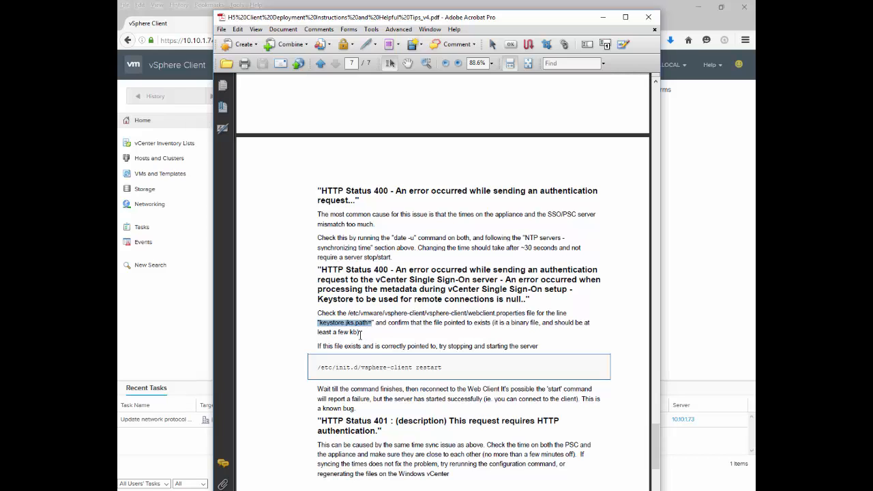
{"action": "left_click_drag", "start_coordinate": [354, 368], "coordinate": [414, 372]}
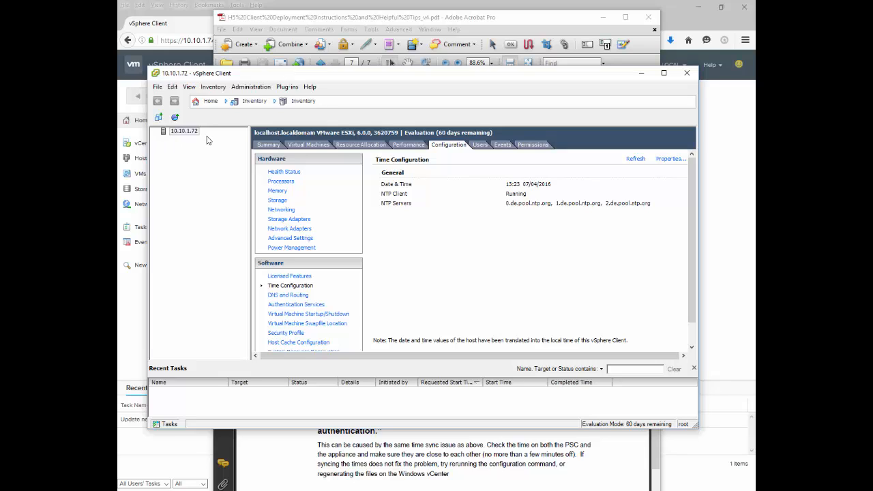
Step: Check the vSphere Client window for host 10.10.1.72 and the PuTTY session, and clear everything in front of the browser
{"action": "left_click", "coordinate": [191, 136]}
{"action": "left_click_drag", "start_coordinate": [411, 76], "coordinate": [117, 110]}
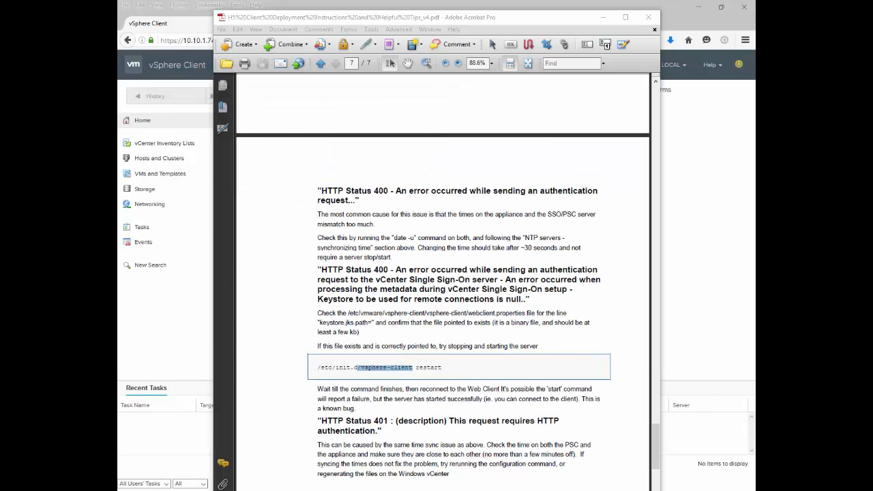
{"action": "left_click_drag", "start_coordinate": [117, 45], "coordinate": [349, 40]}
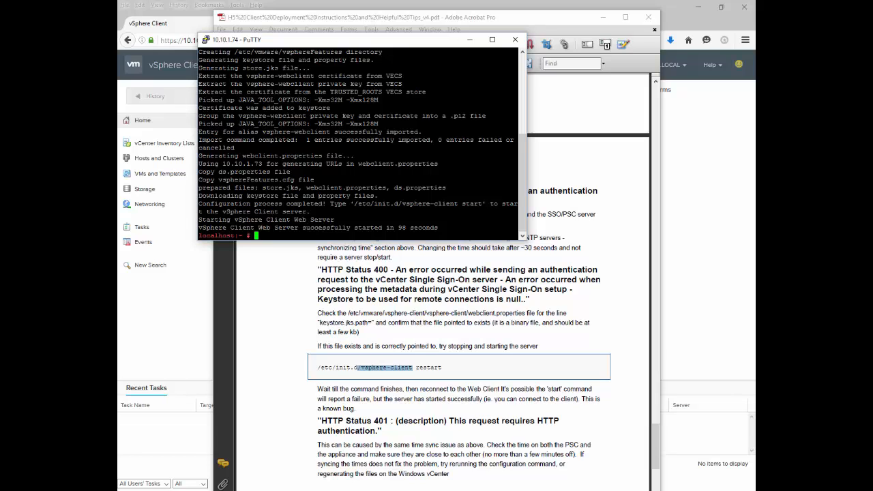
{"action": "left_click", "coordinate": [469, 39]}
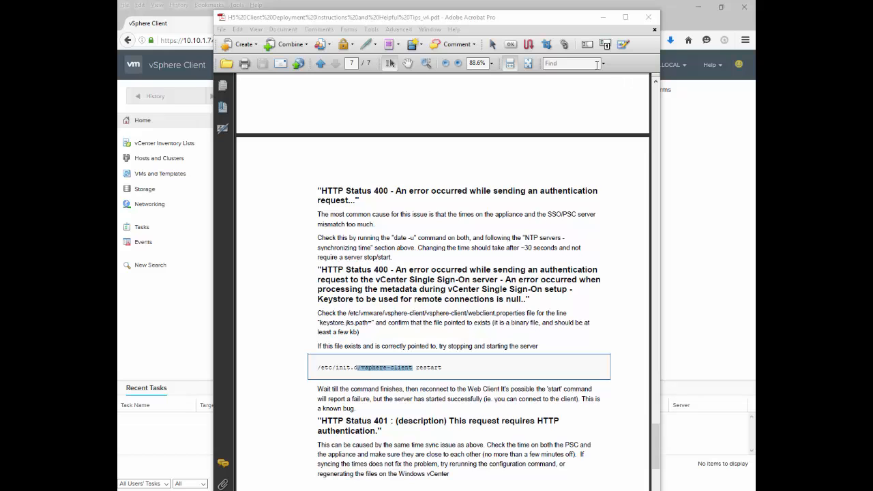
{"action": "left_click", "coordinate": [549, 26]}
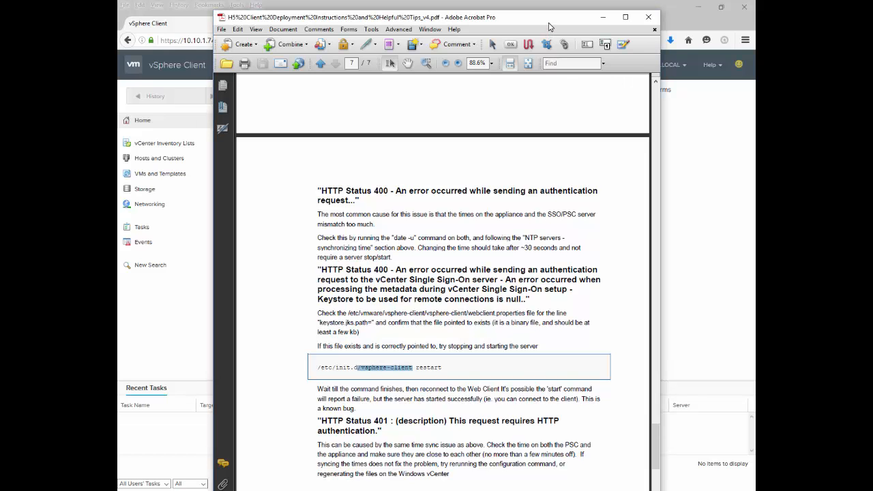
{"action": "left_click", "coordinate": [602, 18]}
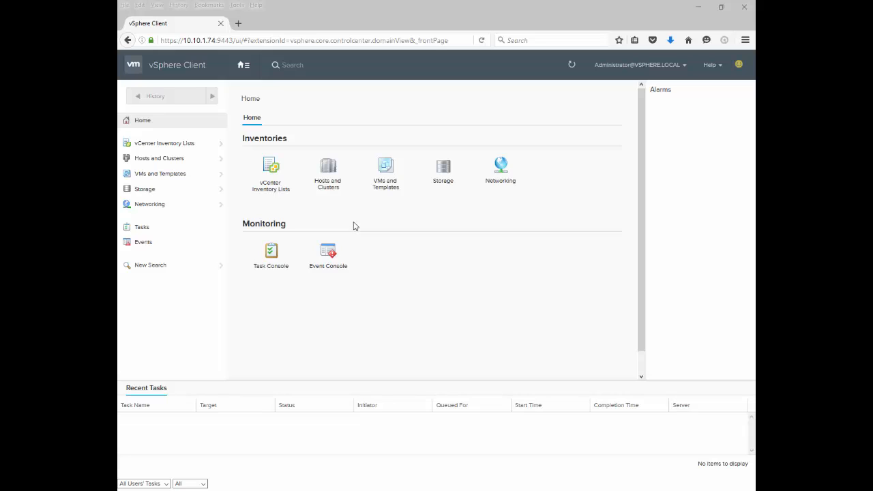
Step: Expand Lab1 and ComputeCluster in the Hosts and Clusters inventory, and view the summaries of HTML5_Web_Client and host 10.10.1.71
{"action": "left_click", "coordinate": [328, 169]}
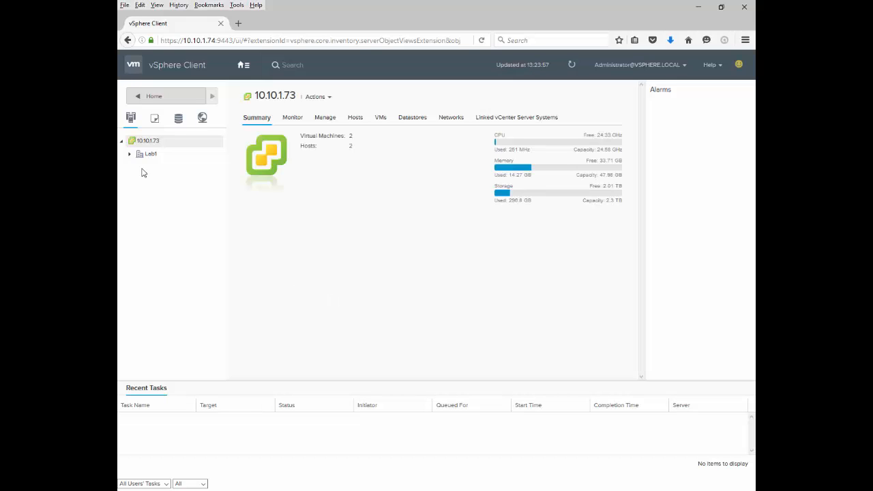
{"action": "left_click", "coordinate": [129, 154]}
{"action": "left_click", "coordinate": [137, 167]}
{"action": "left_click", "coordinate": [170, 206]}
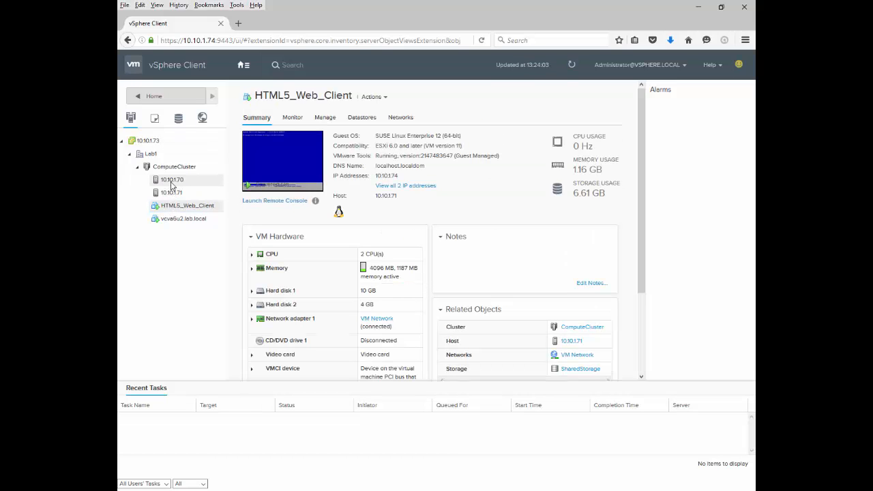
{"action": "left_click", "coordinate": [171, 193]}
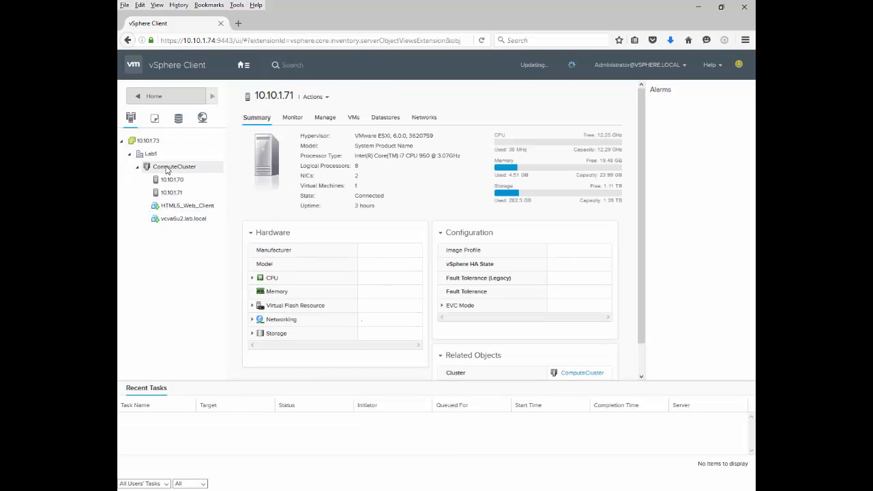
Step: Inspect the hosts of ComputeCluster and the actions available for the cluster and for vCenter 10.10.1.73
{"action": "left_click", "coordinate": [167, 167]}
{"action": "right_click", "coordinate": [167, 169]}
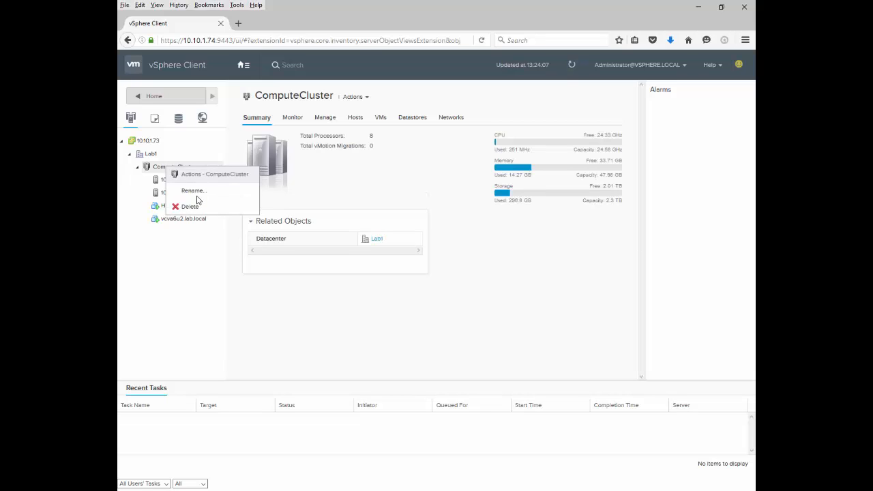
{"action": "left_click", "coordinate": [153, 171]}
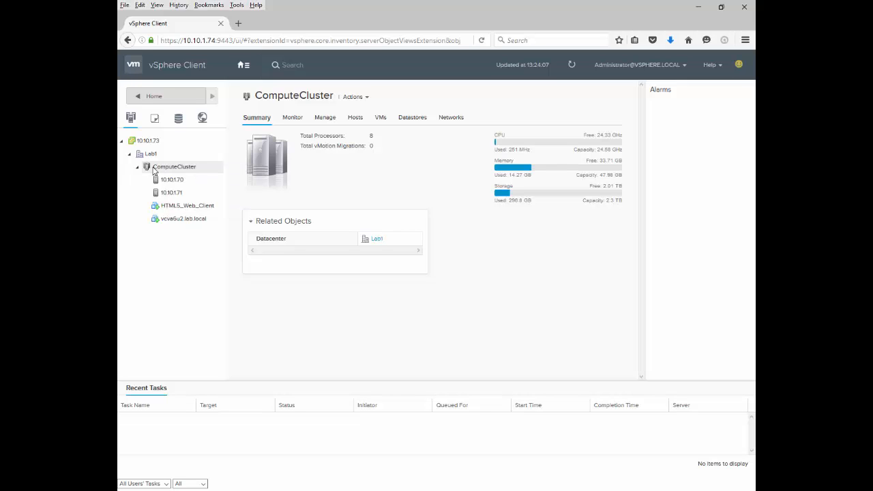
{"action": "left_click", "coordinate": [356, 118]}
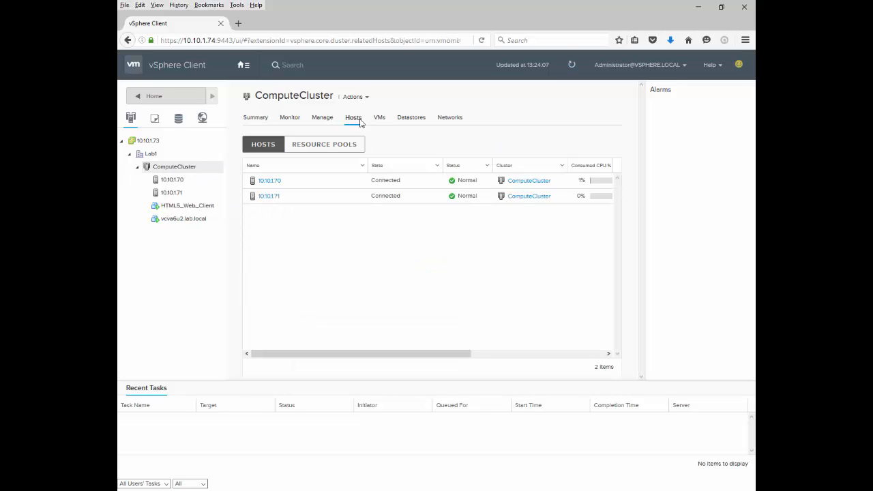
{"action": "right_click", "coordinate": [268, 231]}
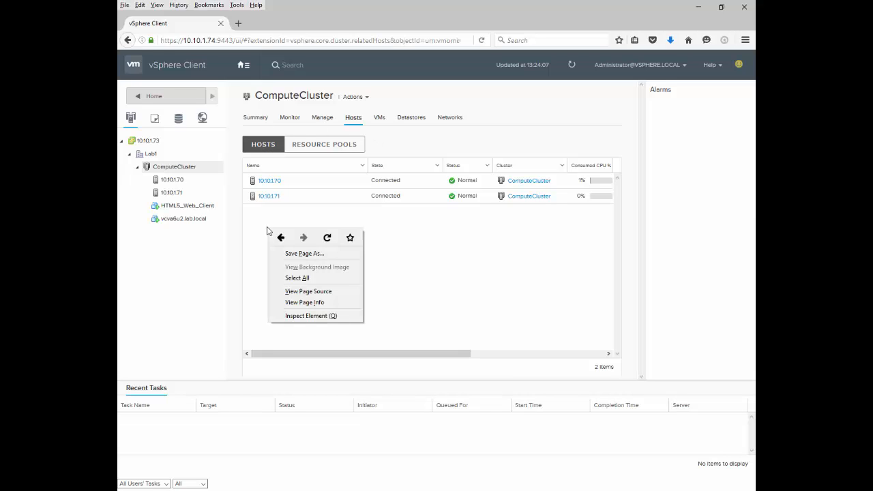
{"action": "left_click", "coordinate": [530, 226]}
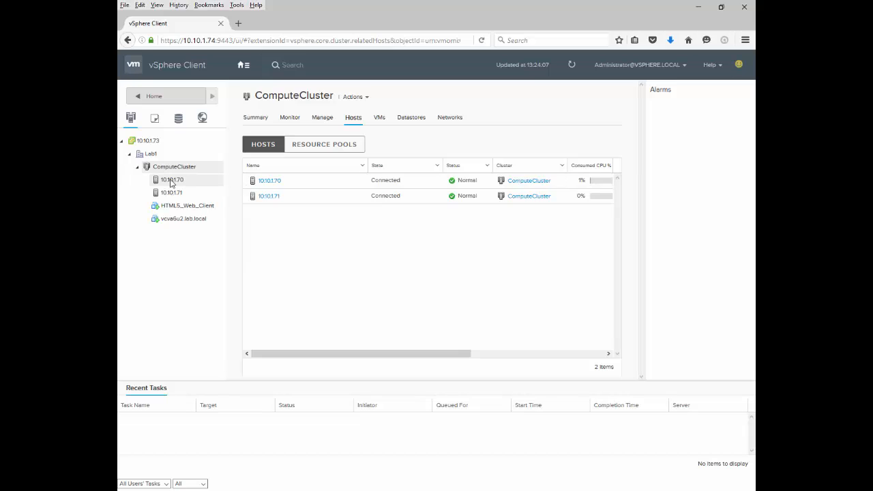
{"action": "right_click", "coordinate": [147, 141]}
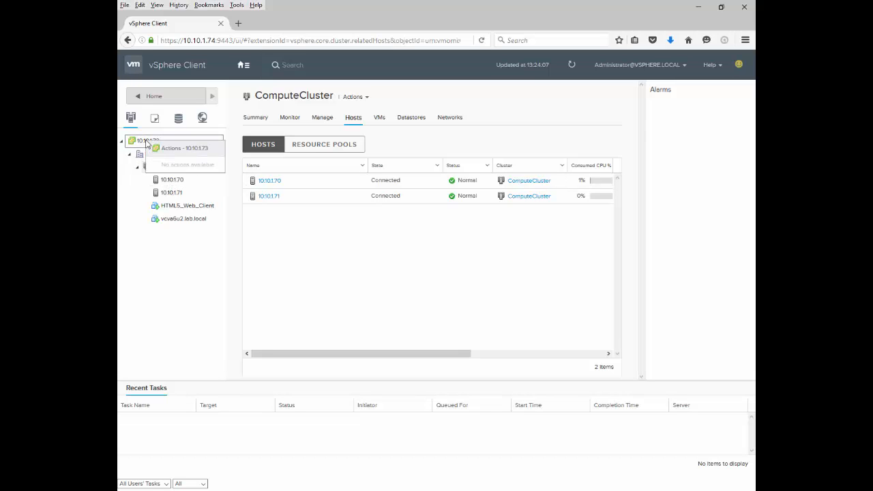
{"action": "left_click", "coordinate": [147, 142]}
Step: Create a new cluster named Lab2 in the Lab1 datacenter
{"action": "right_click", "coordinate": [146, 156]}
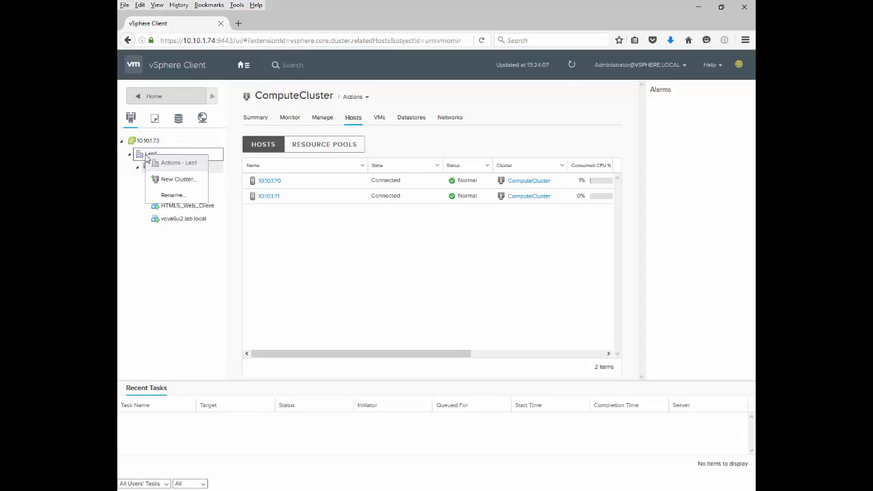
{"action": "left_click", "coordinate": [148, 157]}
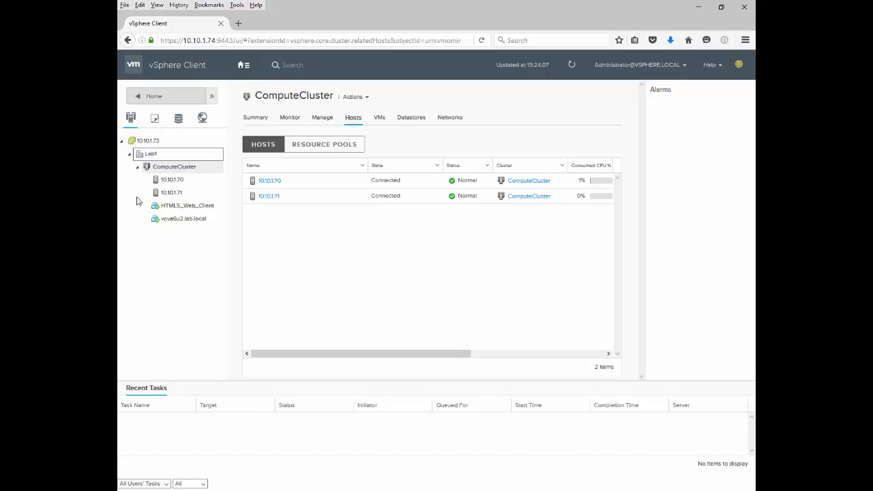
{"action": "right_click", "coordinate": [151, 159]}
{"action": "left_click", "coordinate": [165, 180]}
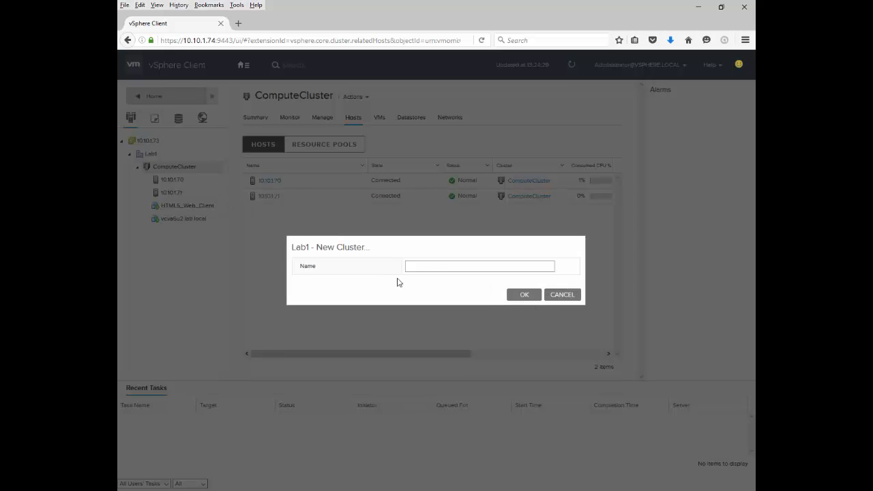
{"action": "left_click", "coordinate": [424, 268]}
{"action": "type", "text": "Lab2"}
{"action": "left_click", "coordinate": [529, 293]}
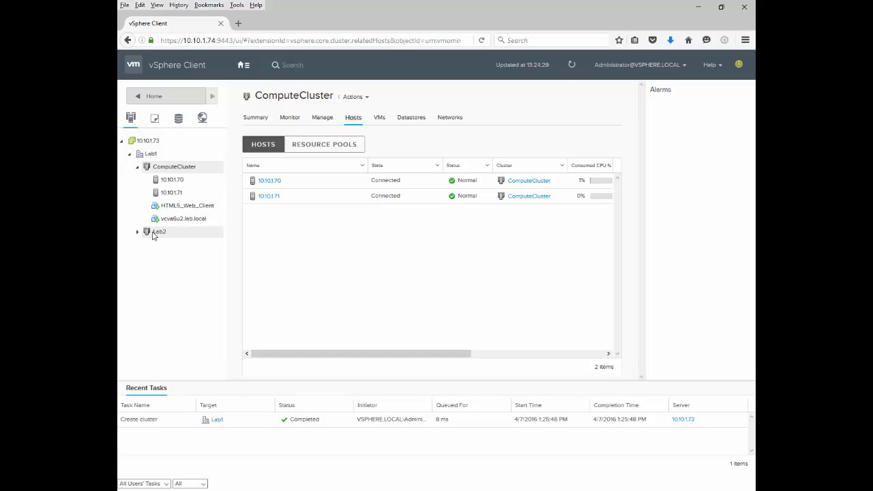
Step: View the Lab2 cluster's host list and check the actions available for vCenter 10.10.1.73
{"action": "left_click", "coordinate": [154, 234]}
{"action": "left_click", "coordinate": [137, 232]}
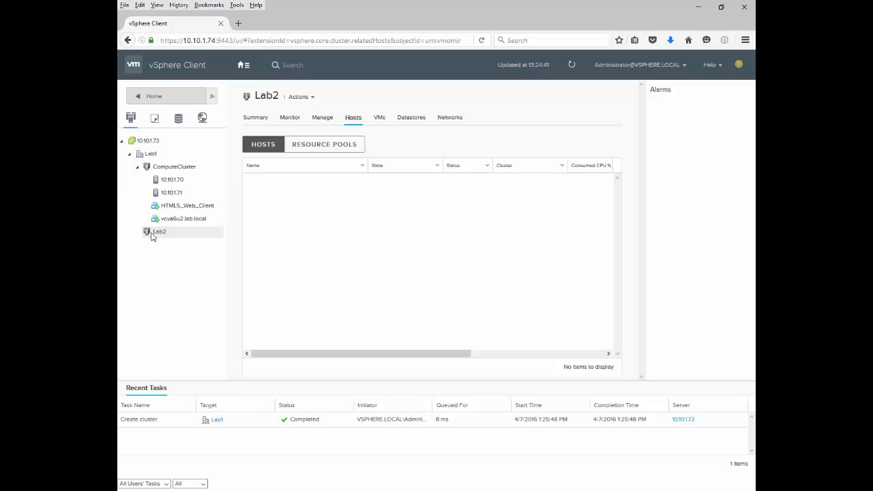
{"action": "right_click", "coordinate": [147, 141]}
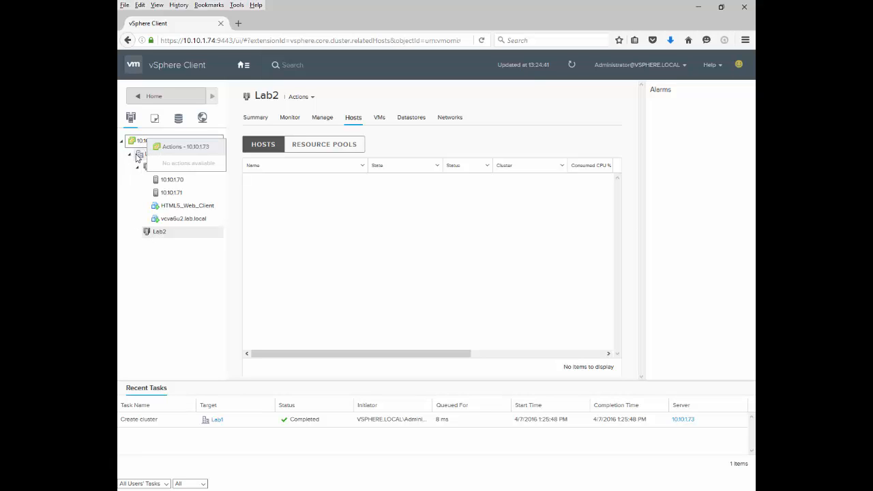
{"action": "left_click", "coordinate": [182, 255]}
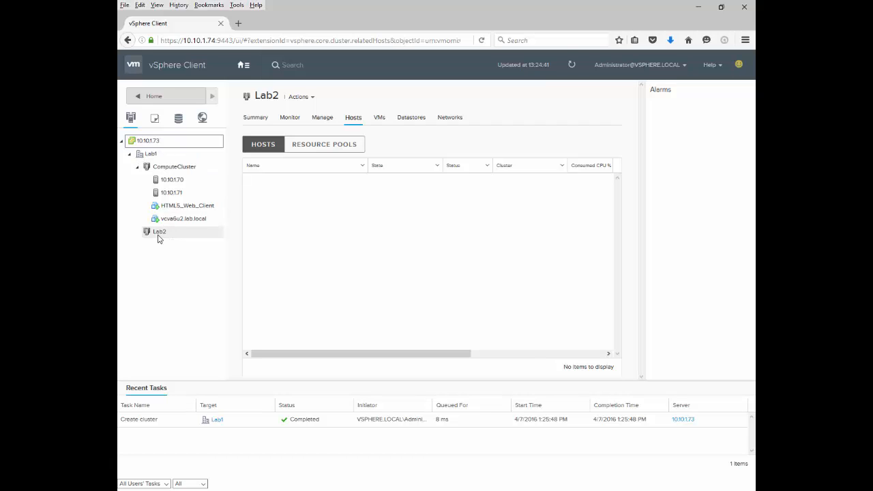
Step: Delete the Lab2 cluster from the Lab1 datacenter
{"action": "right_click", "coordinate": [158, 236]}
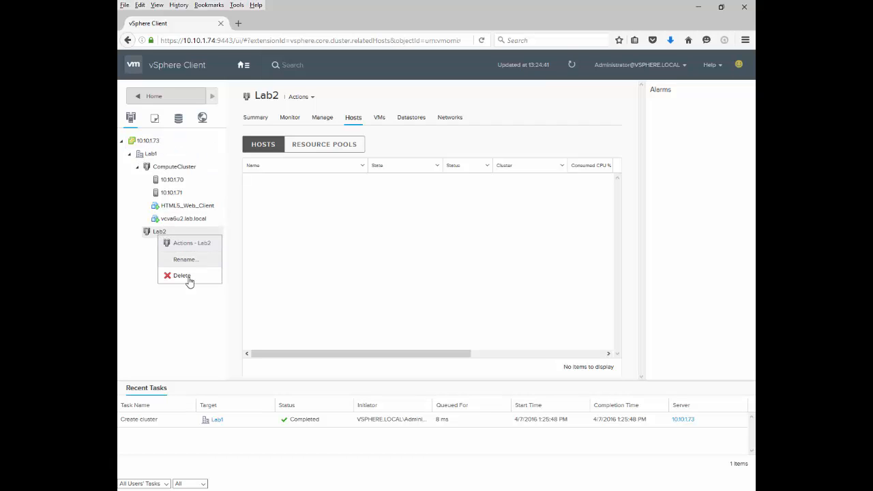
{"action": "left_click", "coordinate": [128, 262]}
{"action": "right_click", "coordinate": [150, 238]}
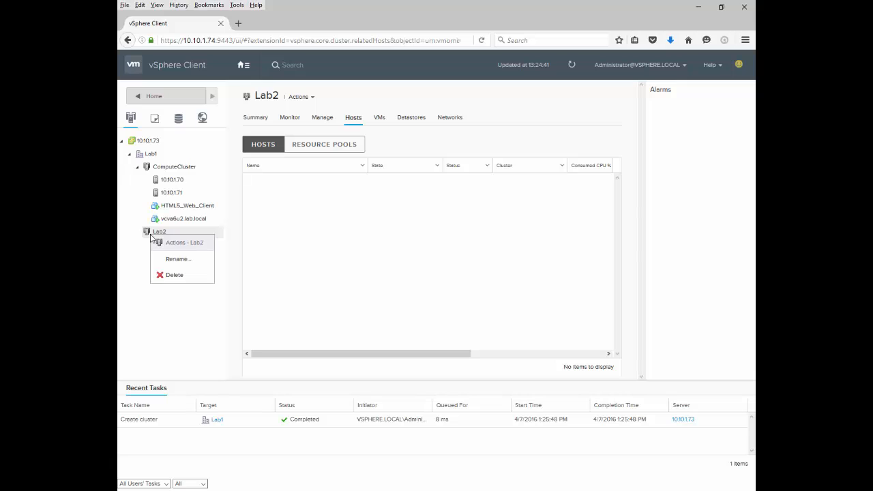
{"action": "left_click", "coordinate": [177, 278]}
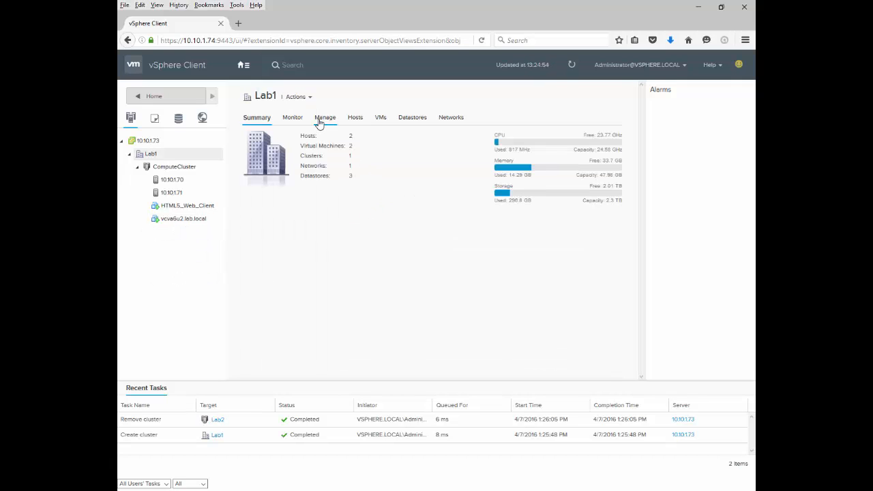
Step: Review ComputeCluster's hosts, alarm definitions, issues, triggered alarms, virtual machines and datastores
{"action": "left_click", "coordinate": [191, 167]}
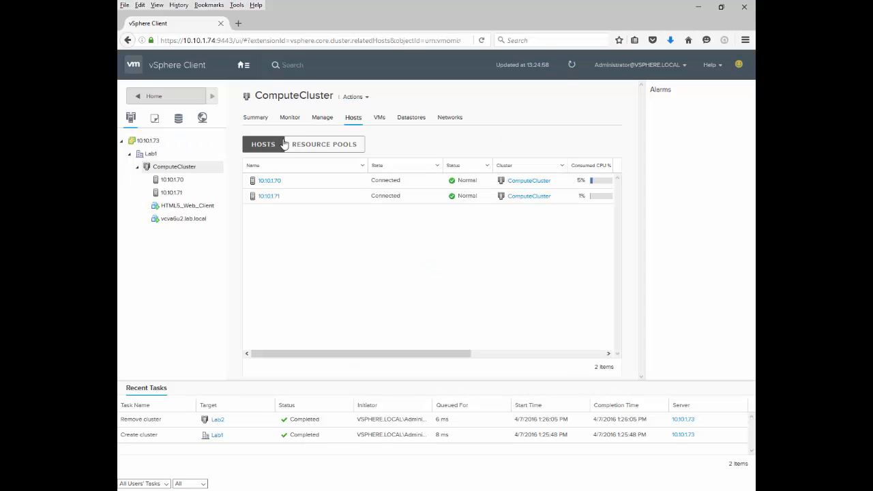
{"action": "left_click", "coordinate": [323, 120]}
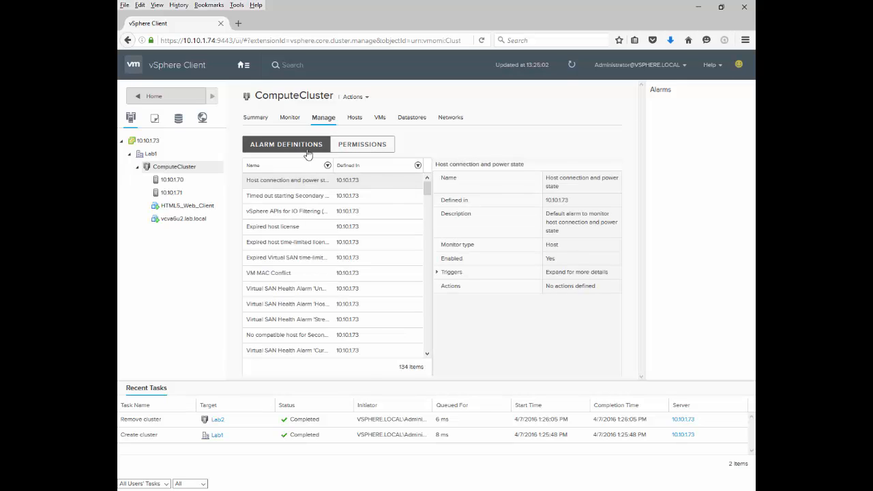
{"action": "left_click", "coordinate": [295, 123]}
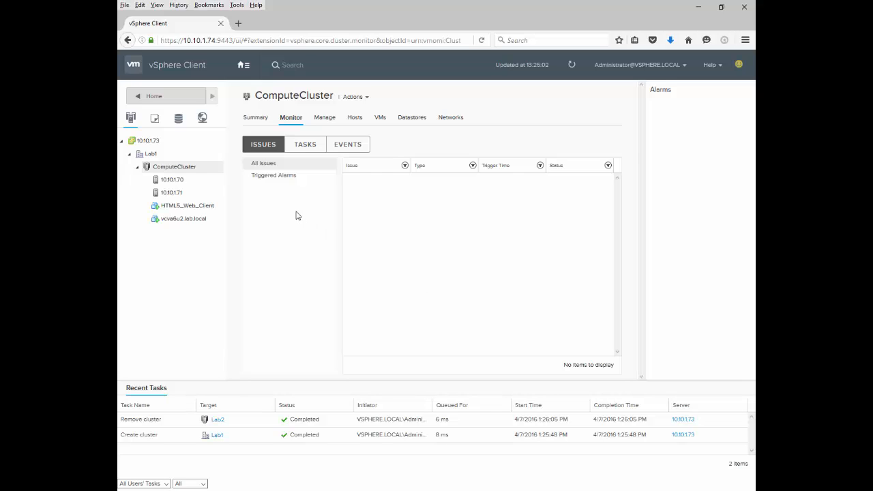
{"action": "left_click", "coordinate": [277, 179]}
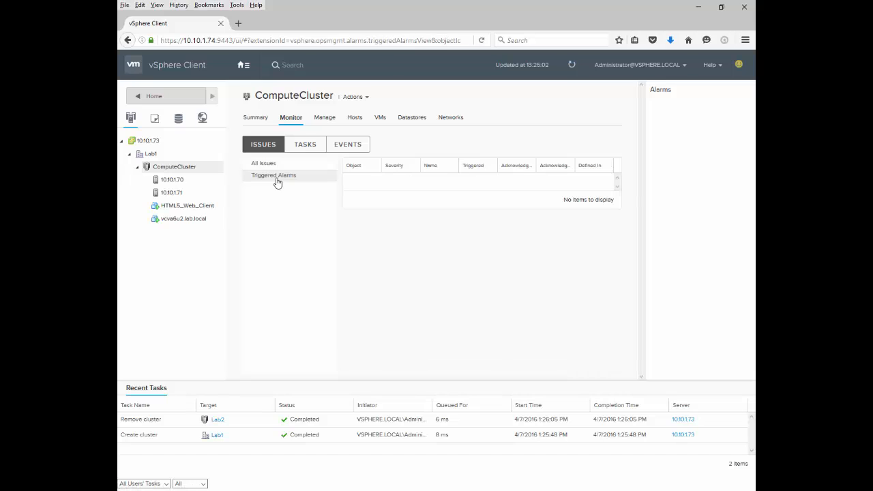
{"action": "left_click", "coordinate": [380, 120]}
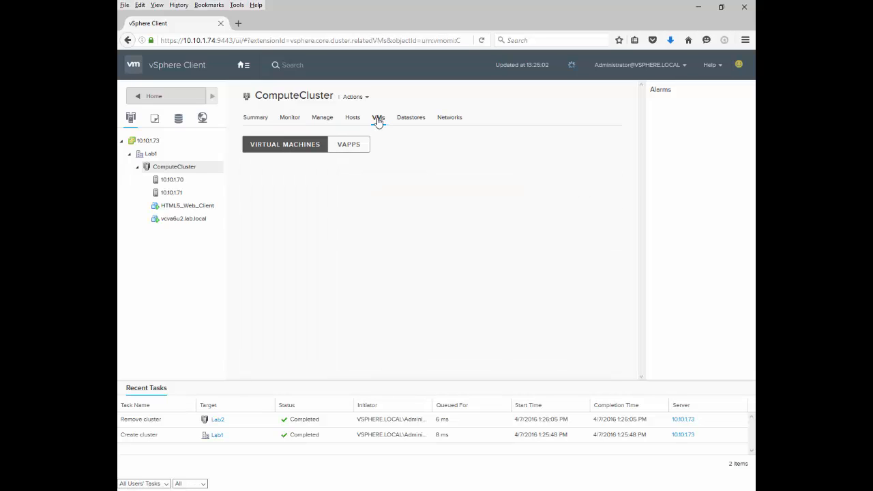
{"action": "left_click", "coordinate": [410, 122]}
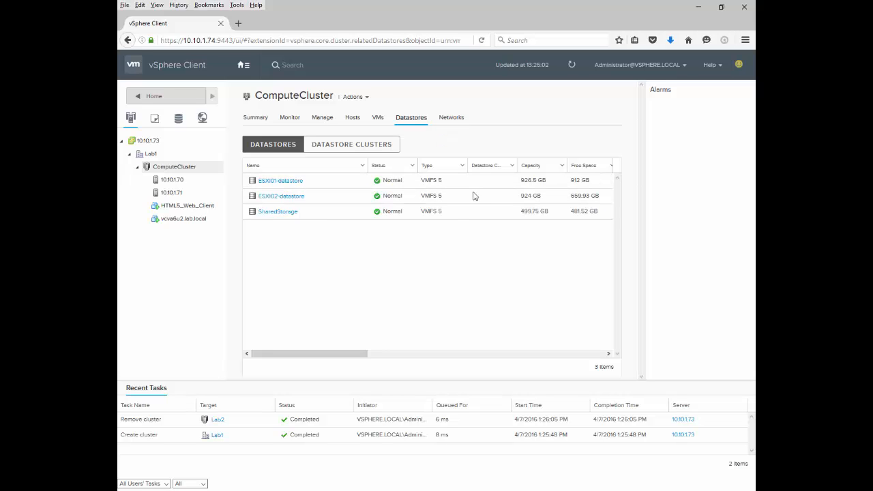
Step: View ComputeCluster's networks and Lab1's contents in the VMs and Templates inventory
{"action": "left_click", "coordinate": [459, 121]}
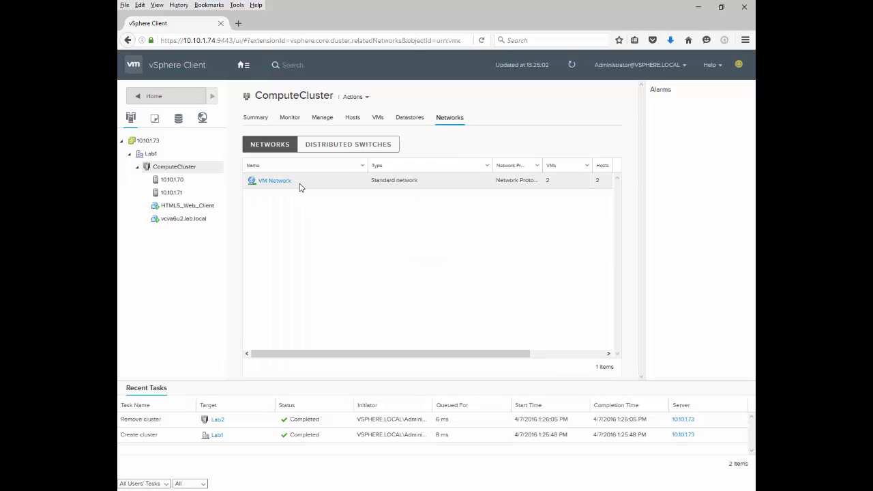
{"action": "left_click", "coordinate": [154, 118]}
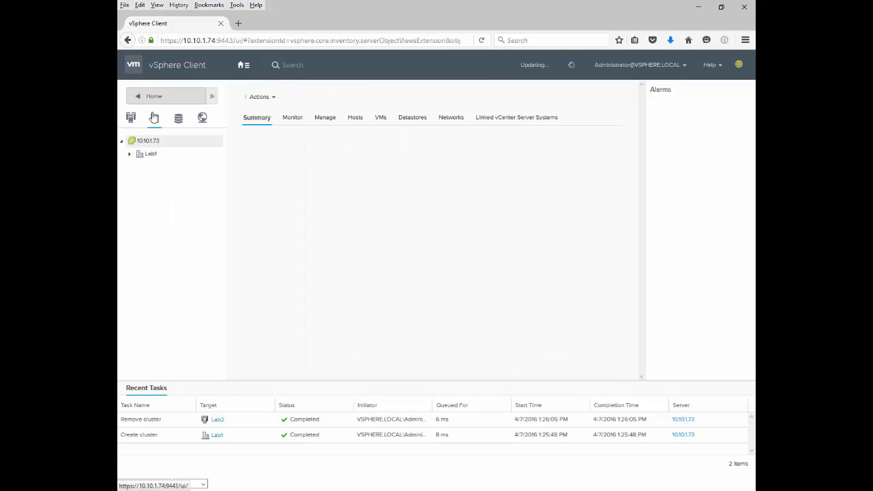
{"action": "left_click", "coordinate": [130, 154]}
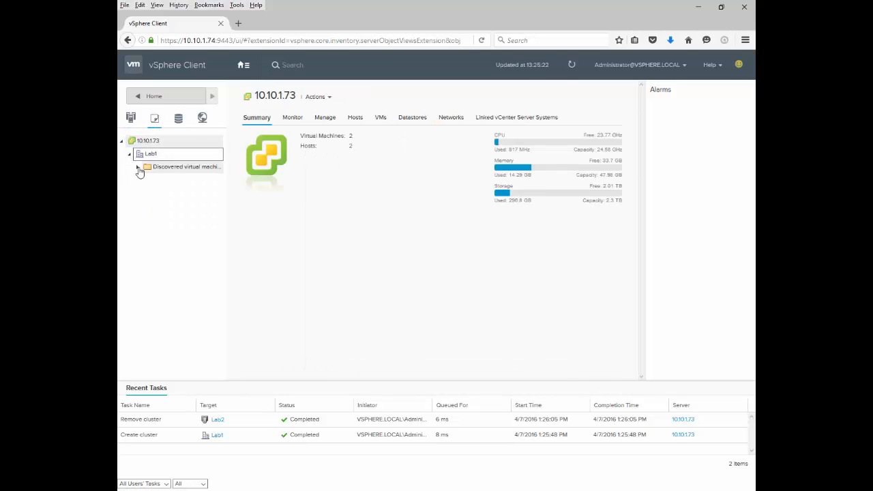
Step: Examine Lab1's datastores and its available actions in the Storage inventory
{"action": "left_click", "coordinate": [178, 117]}
{"action": "left_click", "coordinate": [189, 154]}
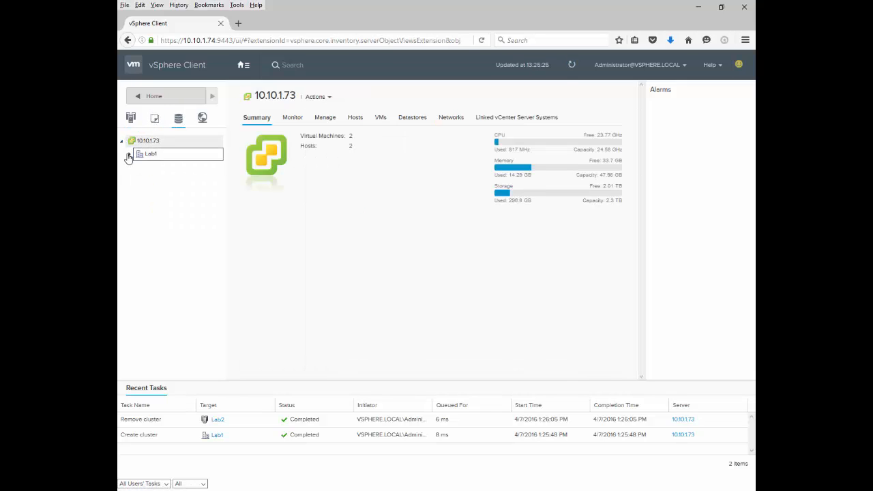
{"action": "right_click", "coordinate": [192, 153]}
{"action": "right_click", "coordinate": [181, 155]}
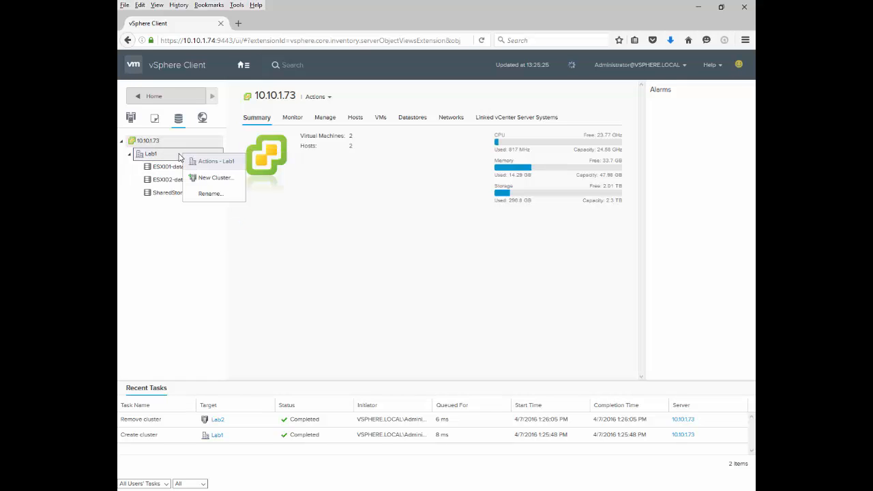
Step: Examine Lab1's networks and its available actions in the Networking inventory
{"action": "left_click", "coordinate": [201, 118]}
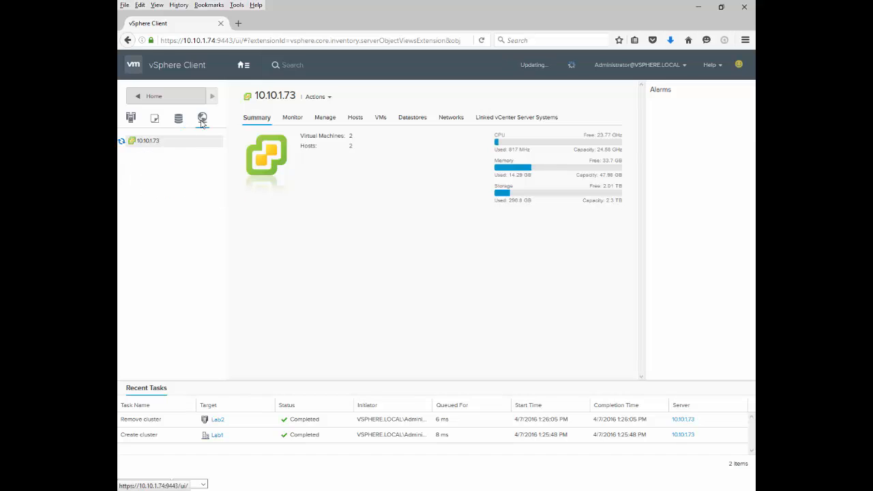
{"action": "left_click", "coordinate": [129, 157]}
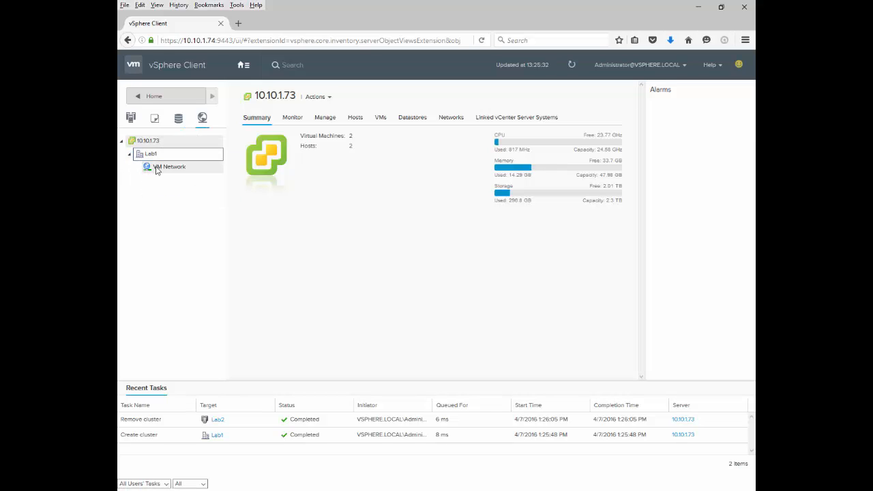
{"action": "right_click", "coordinate": [149, 156]}
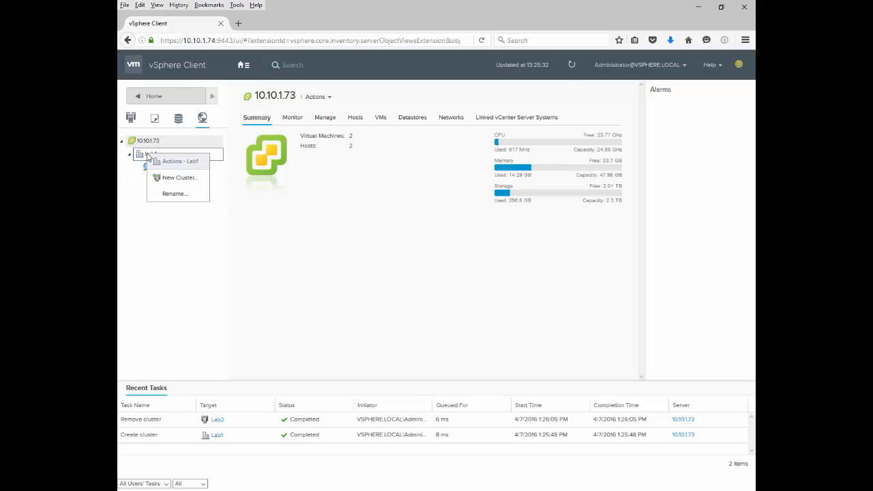
{"action": "left_click", "coordinate": [170, 251]}
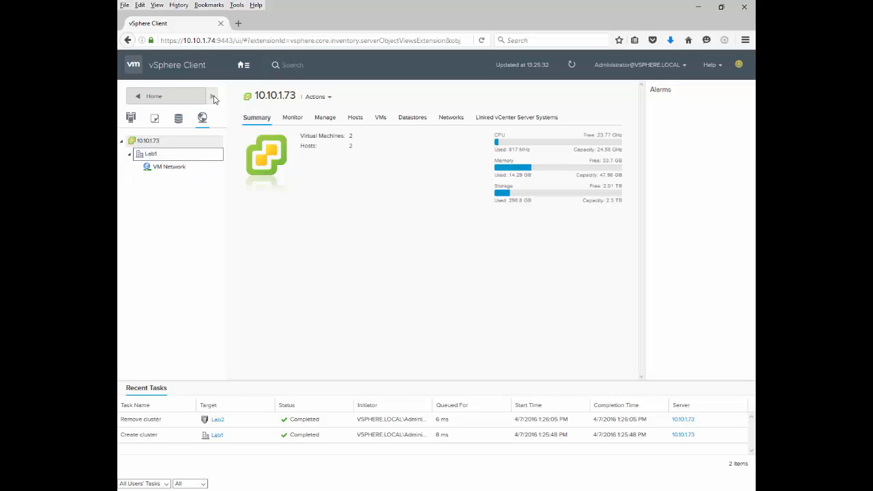
Step: Check the actions available for vCenter 10.10.1.73, the Lab1 datacenter and VM Network from their summary pages
{"action": "left_click", "coordinate": [321, 97]}
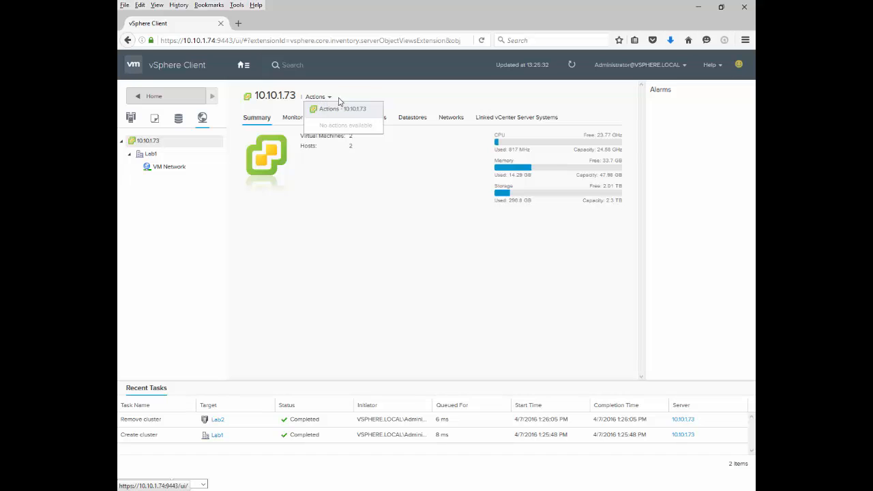
{"action": "left_click", "coordinate": [361, 99]}
{"action": "left_click", "coordinate": [151, 154]}
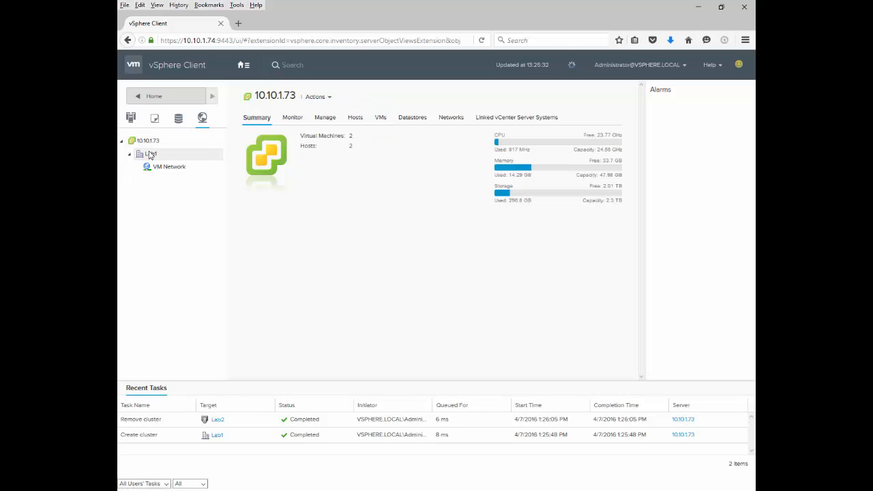
{"action": "left_click", "coordinate": [310, 97]}
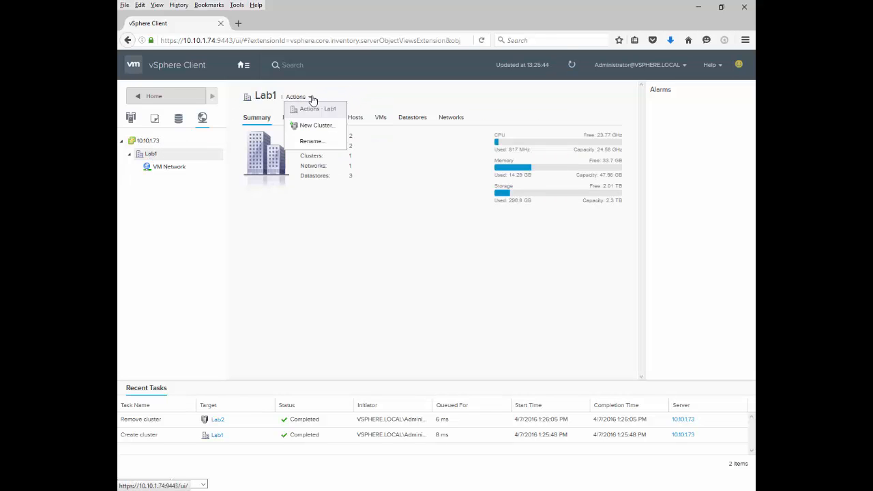
{"action": "left_click", "coordinate": [168, 166]}
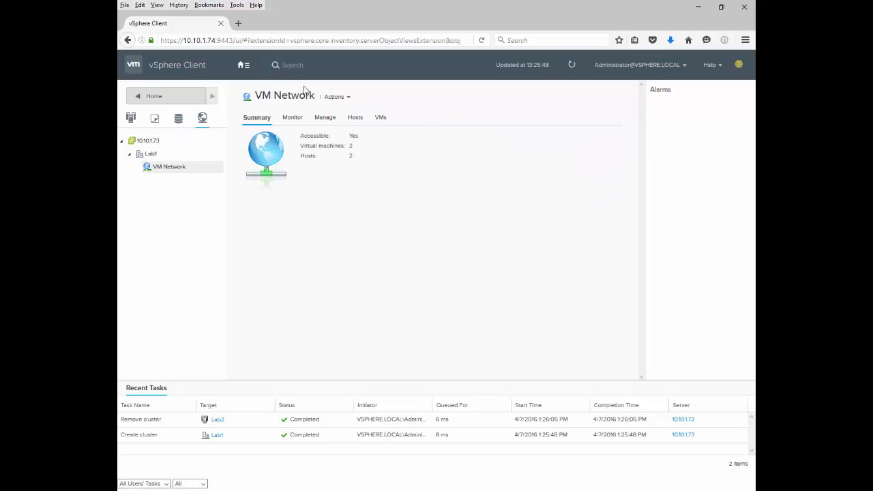
{"action": "left_click", "coordinate": [346, 97]}
{"action": "left_click", "coordinate": [361, 91]}
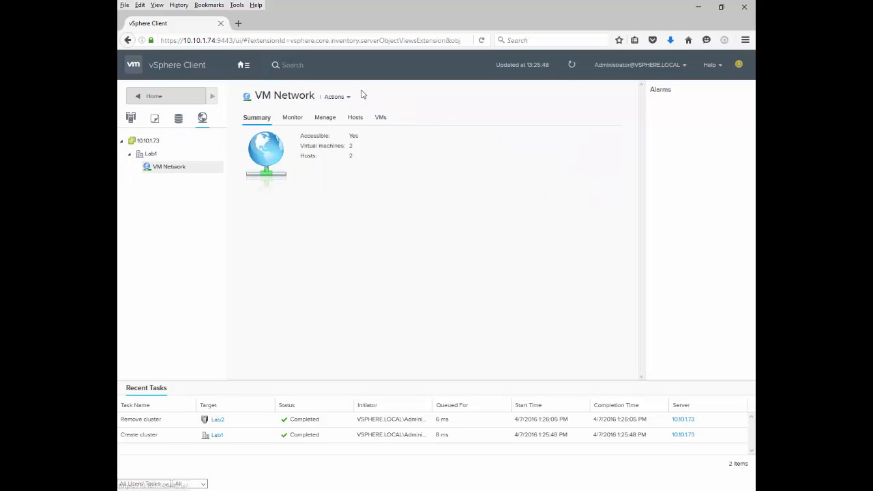
Step: Return to the home page with the inventory and monitoring shortcuts
{"action": "left_click", "coordinate": [245, 67]}
{"action": "left_click", "coordinate": [253, 79]}
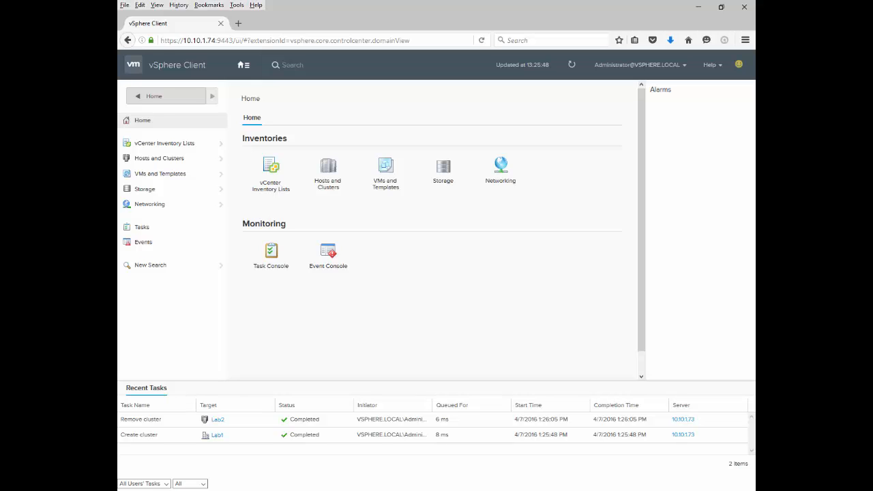
{"action": "key", "text": "alt+Tab"}
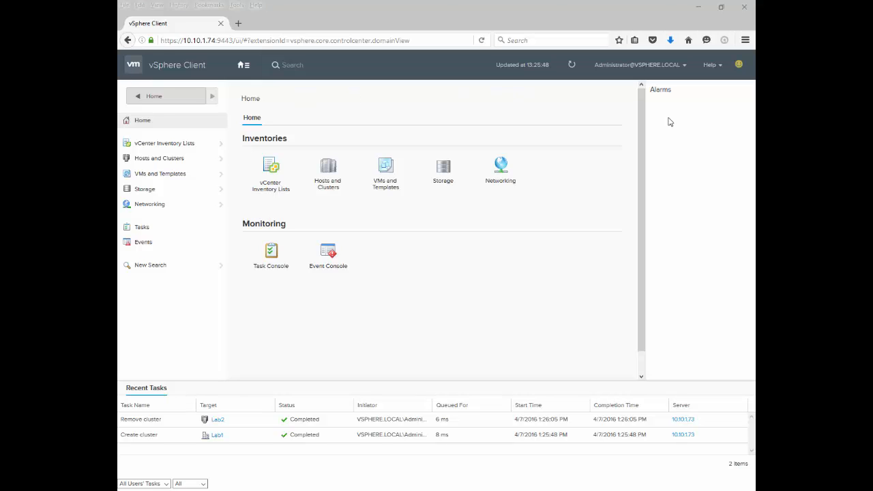
Step: Examine the client team feedback form and close it without sending anything
{"action": "left_click", "coordinate": [738, 66]}
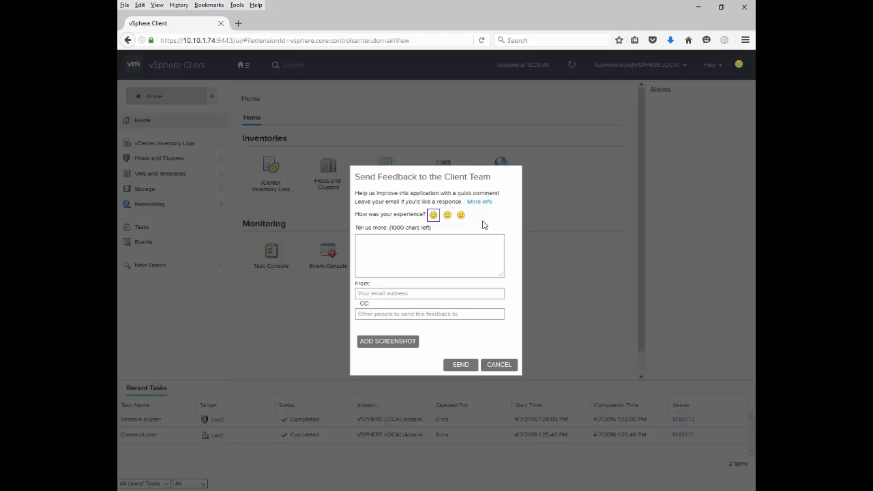
{"action": "left_click", "coordinate": [429, 242]}
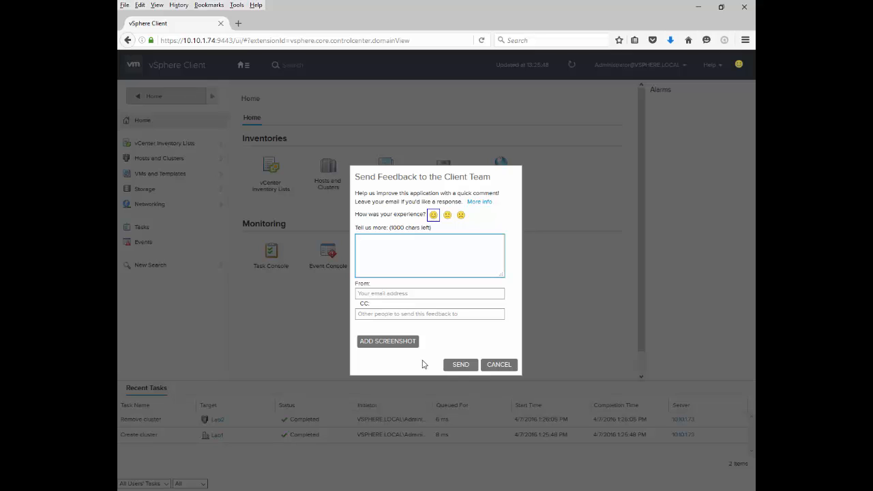
{"action": "left_click", "coordinate": [508, 365]}
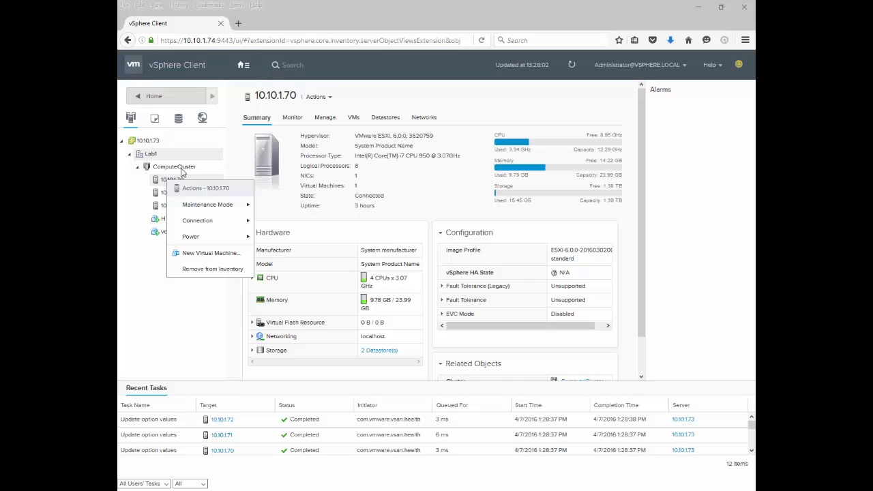
Step: Start a new virtual machine in Lab1 with the default name and select host 10.10.1.72 as its compute resource
{"action": "mouse_move", "coordinate": [197, 209]}
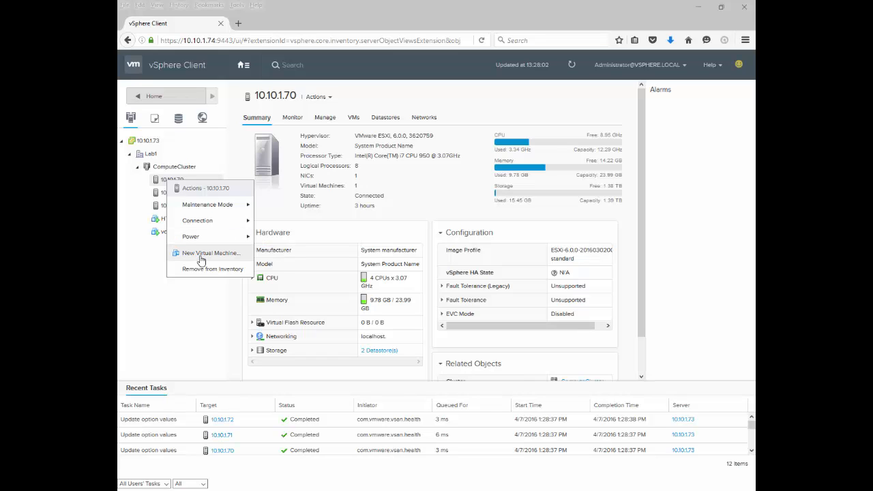
{"action": "left_click", "coordinate": [201, 259]}
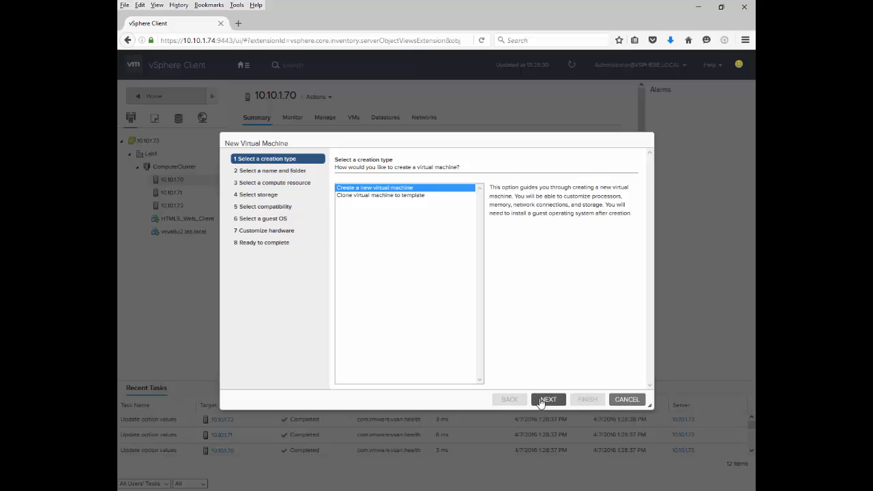
{"action": "left_click", "coordinate": [544, 400]}
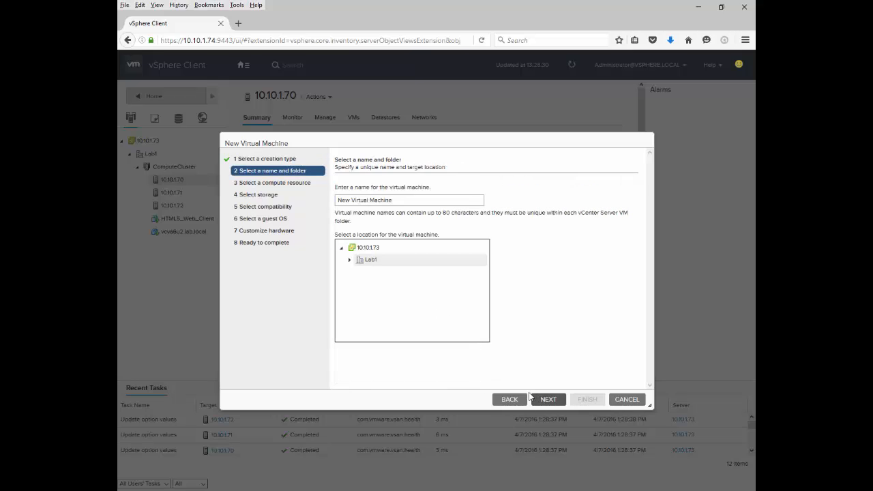
{"action": "left_click", "coordinate": [562, 402]}
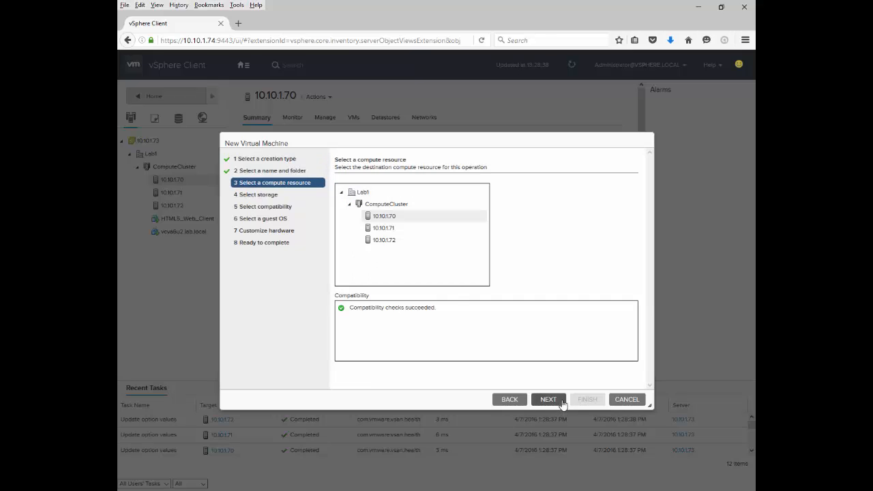
{"action": "left_click", "coordinate": [391, 242]}
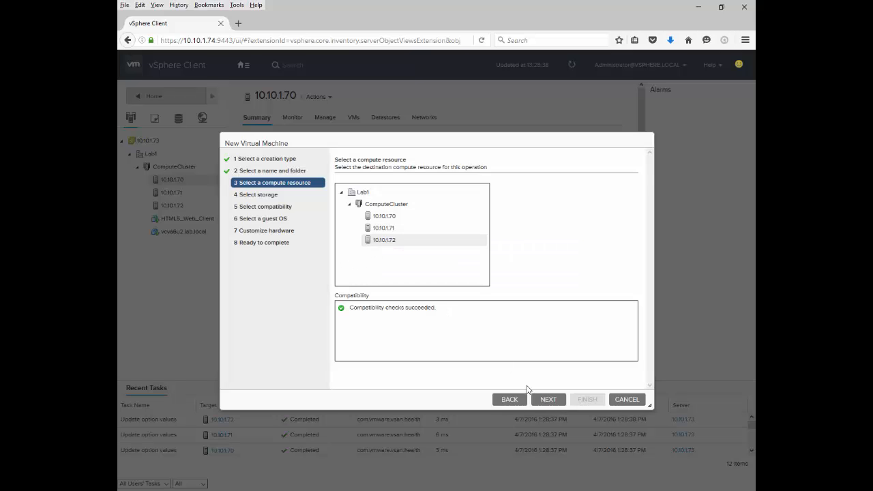
{"action": "left_click", "coordinate": [549, 400]}
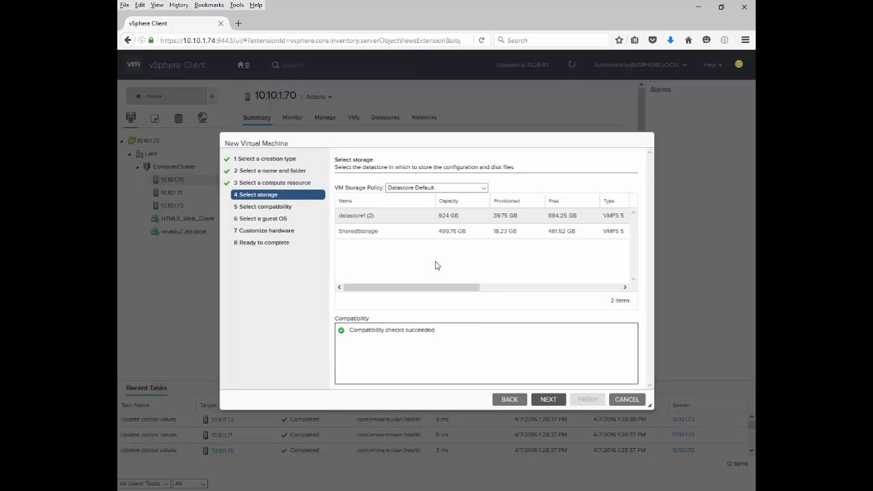
Step: Select SharedStorage as the virtual machine's datastore and accept compatibility with ESXi 6.0 and later
{"action": "left_click", "coordinate": [375, 230]}
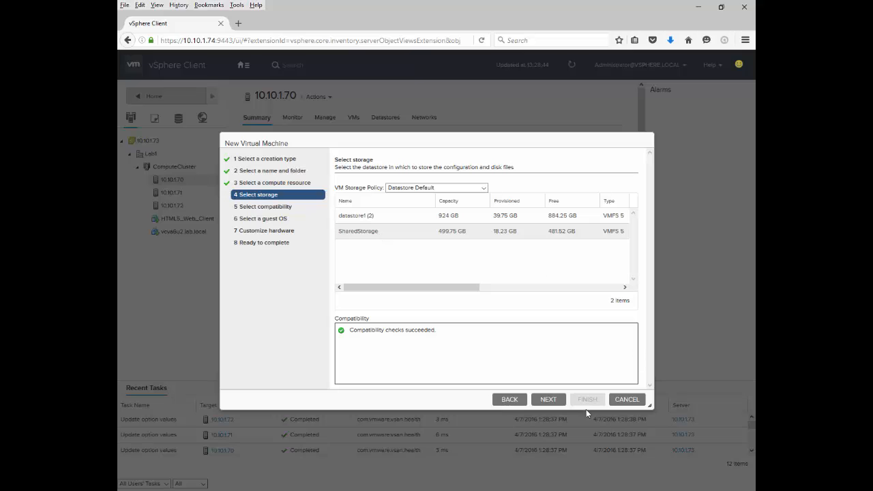
{"action": "left_click", "coordinate": [561, 399]}
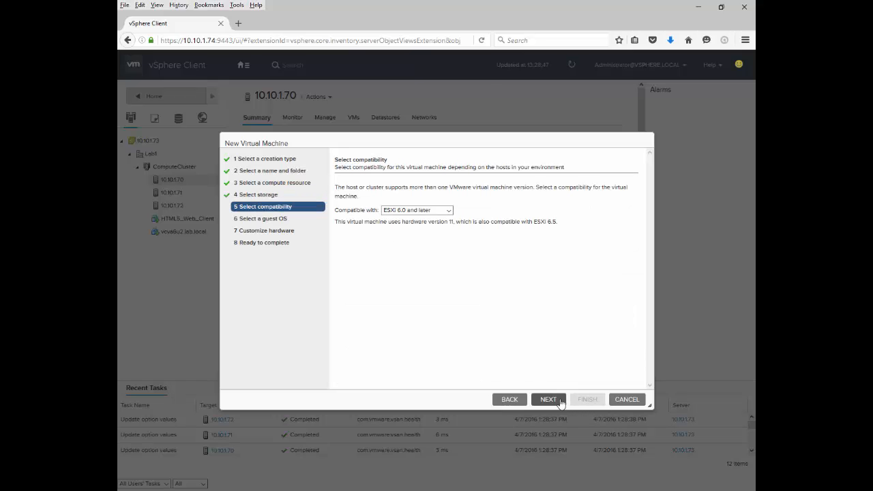
{"action": "left_click", "coordinate": [549, 399]}
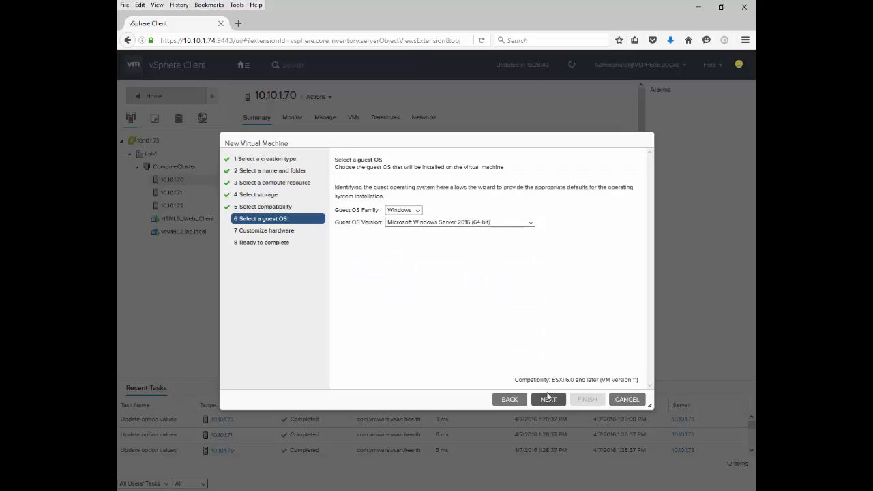
Step: Check the guest OS choices and accept the Windows family with Microsoft Windows Server 2016 (64-bit)
{"action": "left_click", "coordinate": [413, 211]}
{"action": "left_click", "coordinate": [412, 210]}
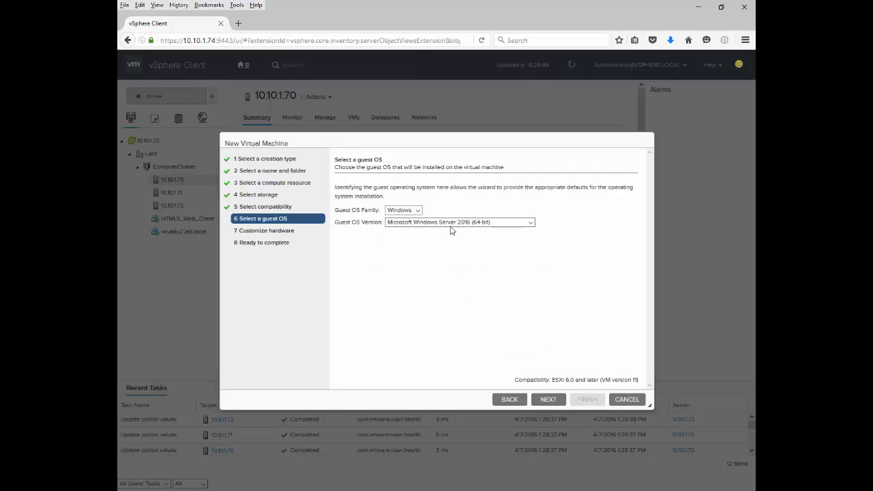
{"action": "left_click", "coordinate": [451, 225]}
{"action": "left_click", "coordinate": [450, 231]}
{"action": "left_click", "coordinate": [549, 399]}
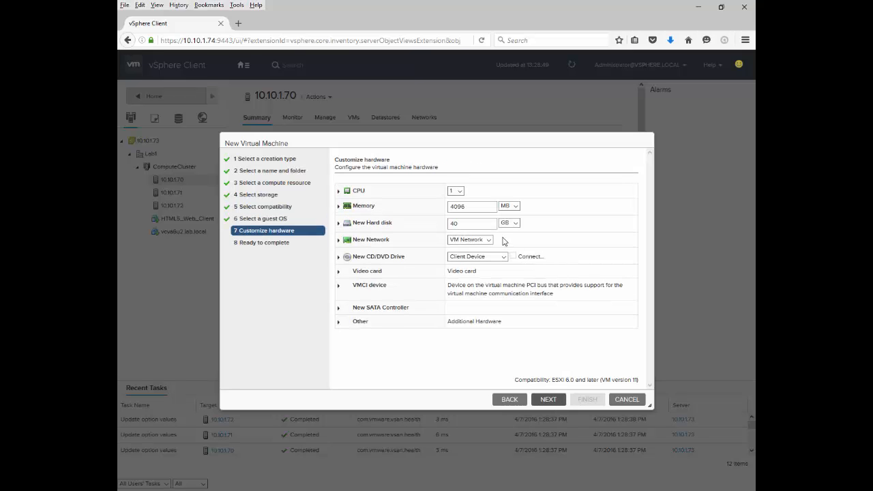
Step: Set the virtual machine's CPU count to 2 and finish creating it with the other default hardware
{"action": "left_click", "coordinate": [460, 191]}
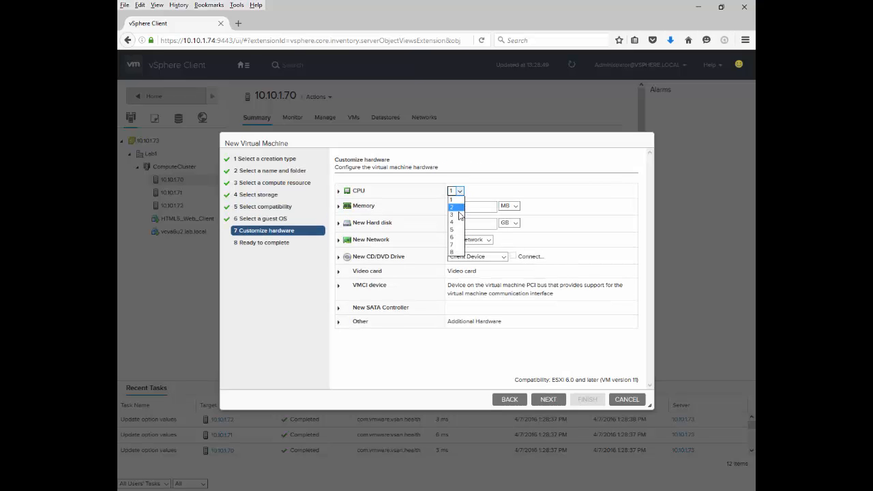
{"action": "left_click", "coordinate": [456, 214]}
{"action": "left_click", "coordinate": [460, 192]}
{"action": "left_click", "coordinate": [453, 207]}
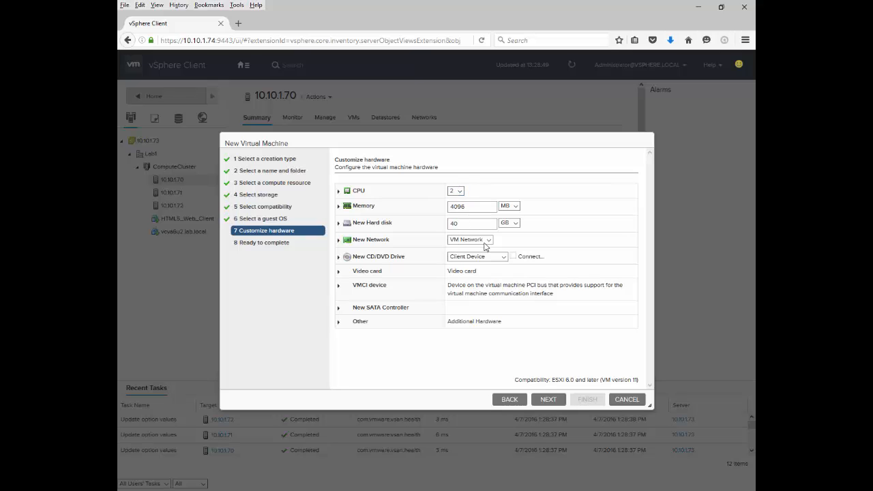
{"action": "left_click", "coordinate": [545, 401]}
{"action": "left_click", "coordinate": [590, 400]}
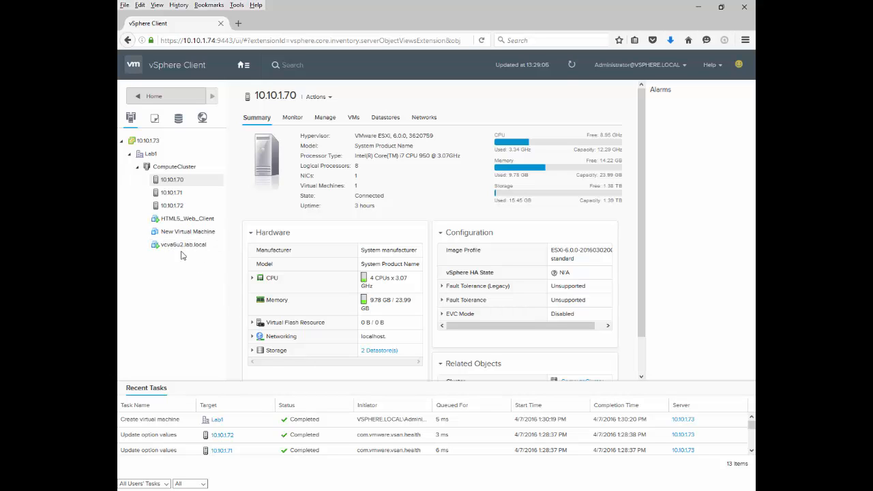
Step: Select New Virtual Machine in the inventory and power it on
{"action": "left_click", "coordinate": [170, 234]}
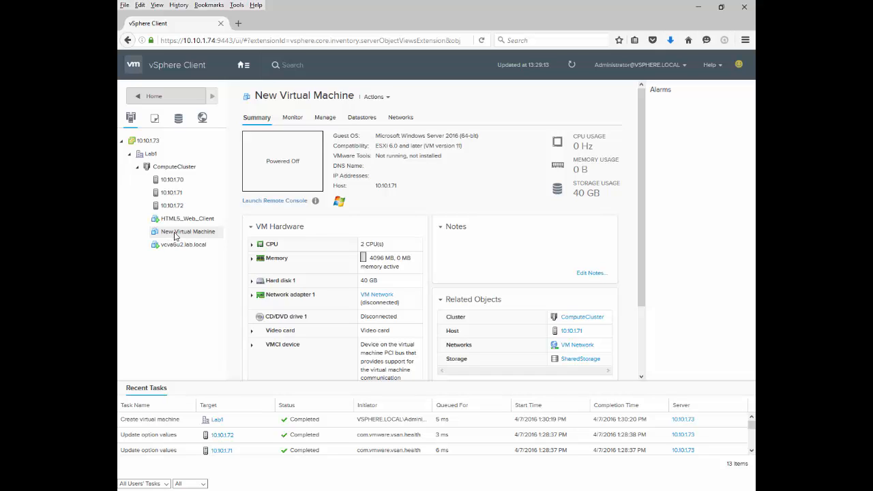
{"action": "right_click", "coordinate": [192, 236]}
{"action": "mouse_move", "coordinate": [225, 262]}
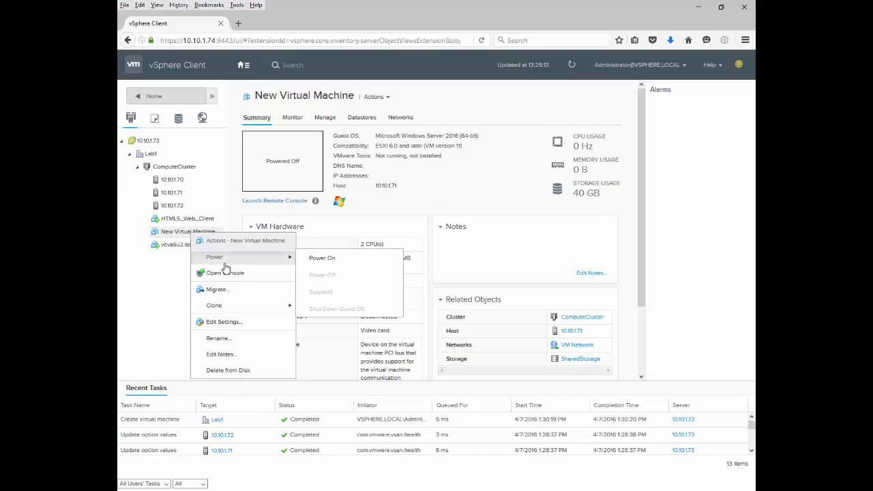
{"action": "left_click", "coordinate": [308, 264]}
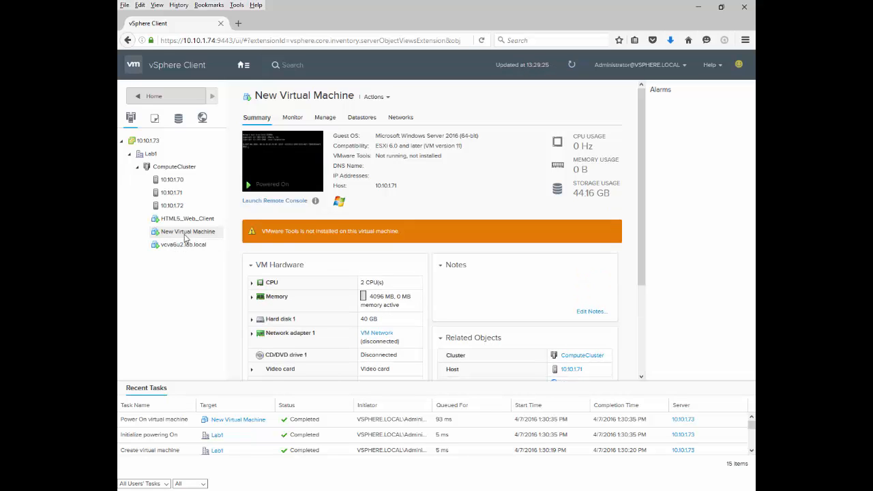
Step: Check the 10.10.1.73 vSphere Client window, return to the HTML5 client and refresh the virtual machine's summary
{"action": "left_click", "coordinate": [492, 490]}
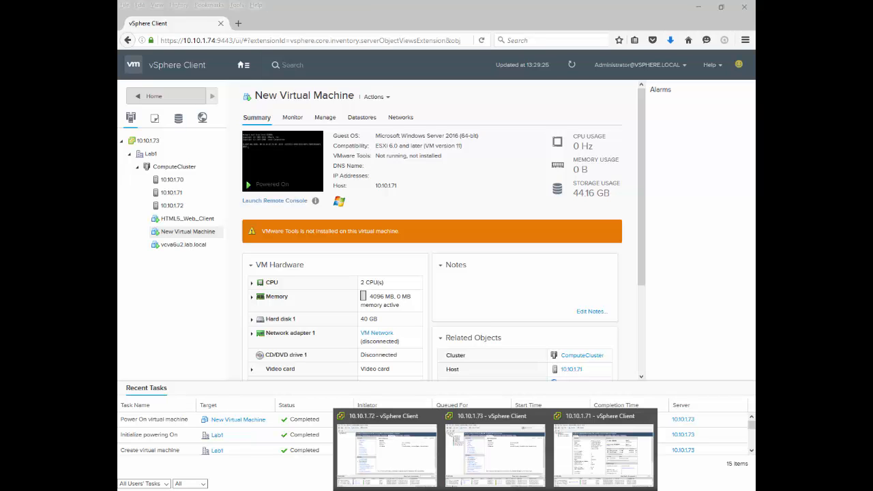
{"action": "left_click", "coordinate": [489, 459]}
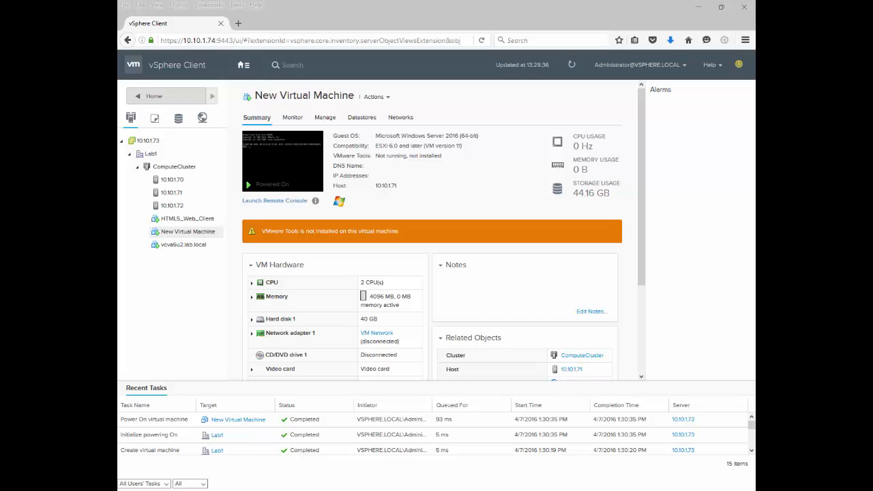
{"action": "left_click", "coordinate": [324, 28]}
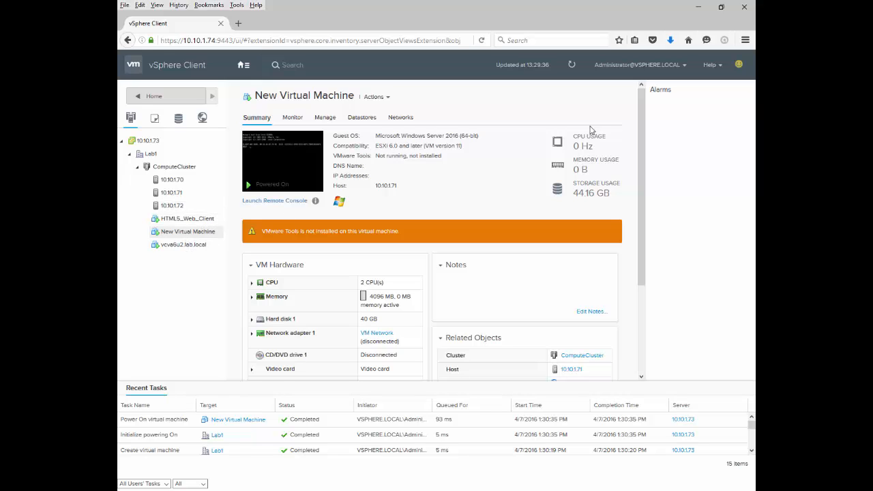
{"action": "left_click", "coordinate": [572, 65]}
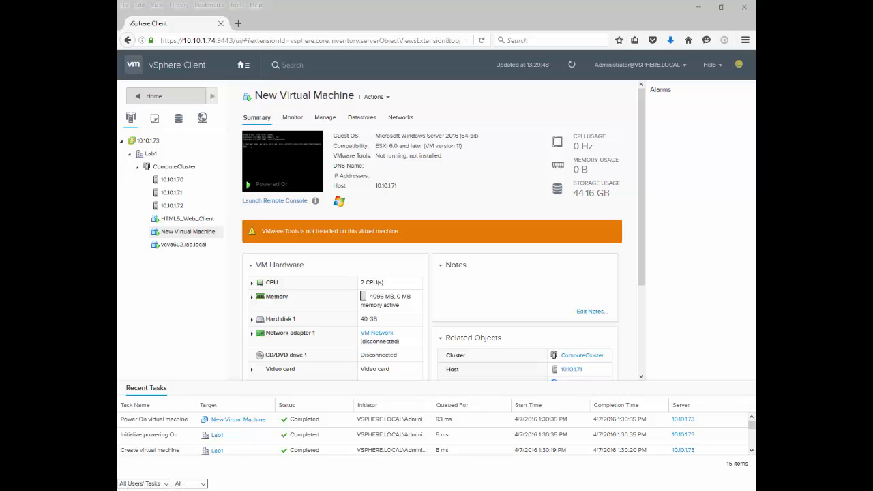
Step: Review the editable hardware settings of New Virtual Machine, including its hard disk and network adapter, and close them without saving
{"action": "right_click", "coordinate": [176, 233]}
{"action": "mouse_move", "coordinate": [239, 264]}
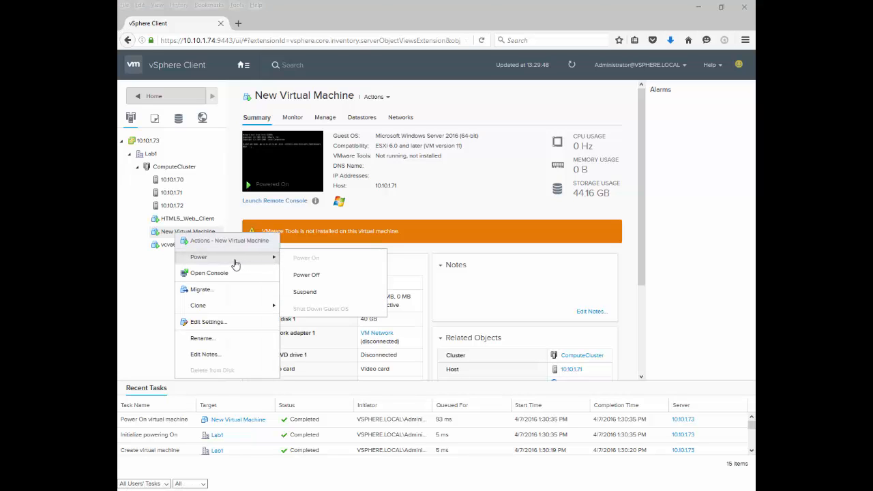
{"action": "left_click", "coordinate": [208, 321]}
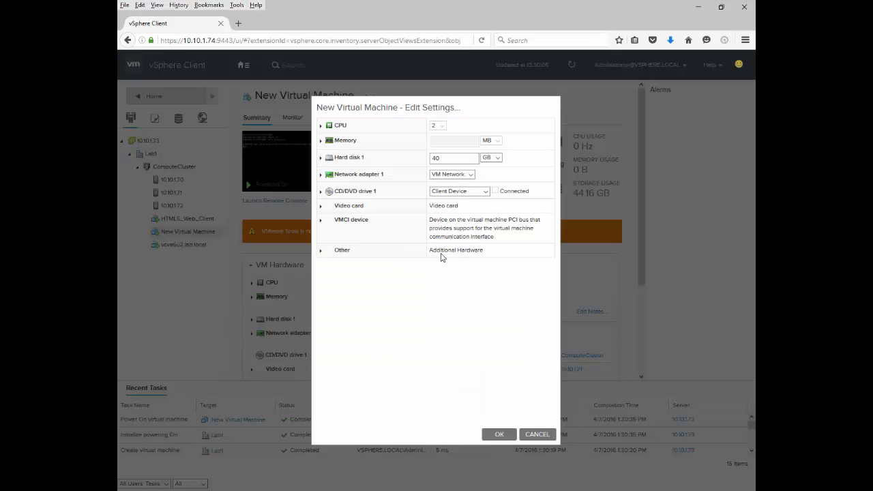
{"action": "left_click", "coordinate": [489, 158]}
{"action": "left_click", "coordinate": [487, 174]}
{"action": "left_click", "coordinate": [527, 438]}
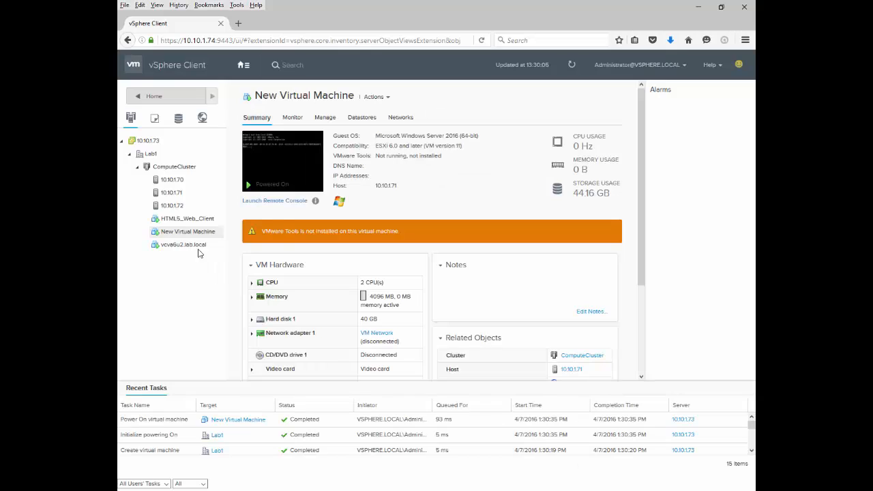
Step: Power off New Virtual Machine and confirm the shutdown
{"action": "right_click", "coordinate": [184, 221]}
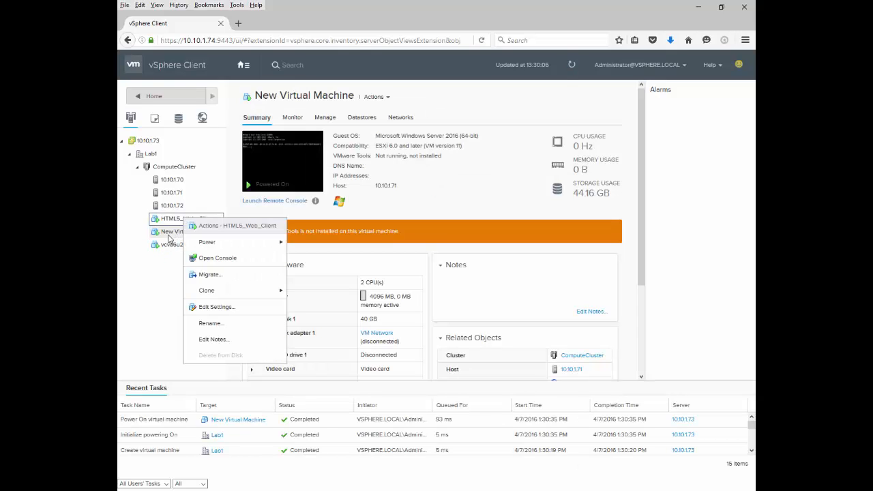
{"action": "right_click", "coordinate": [169, 236]}
{"action": "mouse_move", "coordinate": [199, 259]}
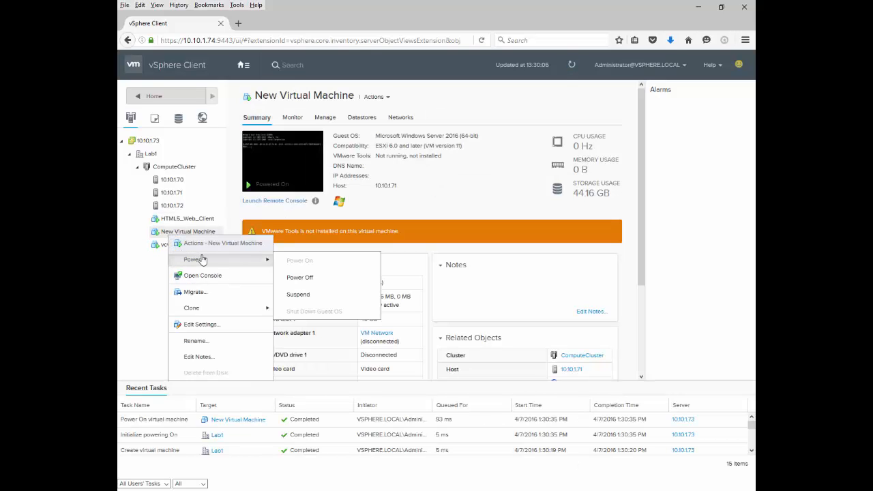
{"action": "left_click", "coordinate": [300, 277]}
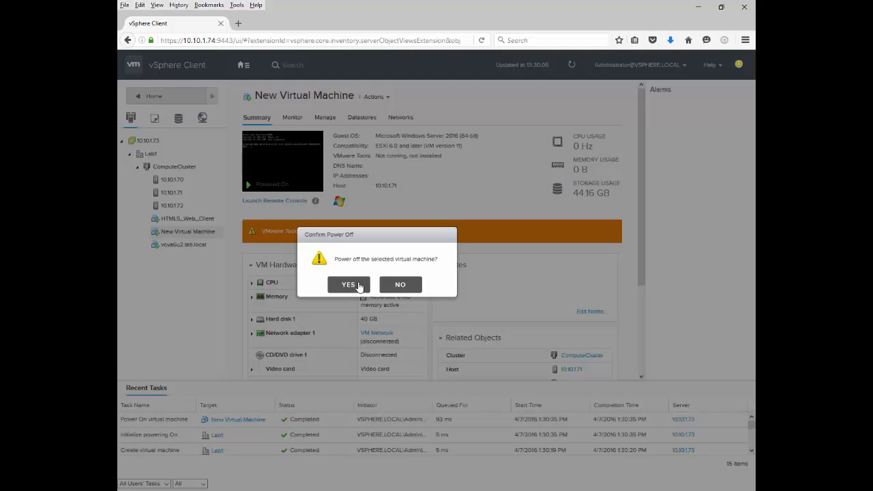
{"action": "left_click", "coordinate": [355, 287]}
Step: Examine the actions available for New Virtual Machine, host 10.10.1.70, ComputeCluster, Lab1 and vCenter Server 10.10.1.73
{"action": "right_click", "coordinate": [196, 234]}
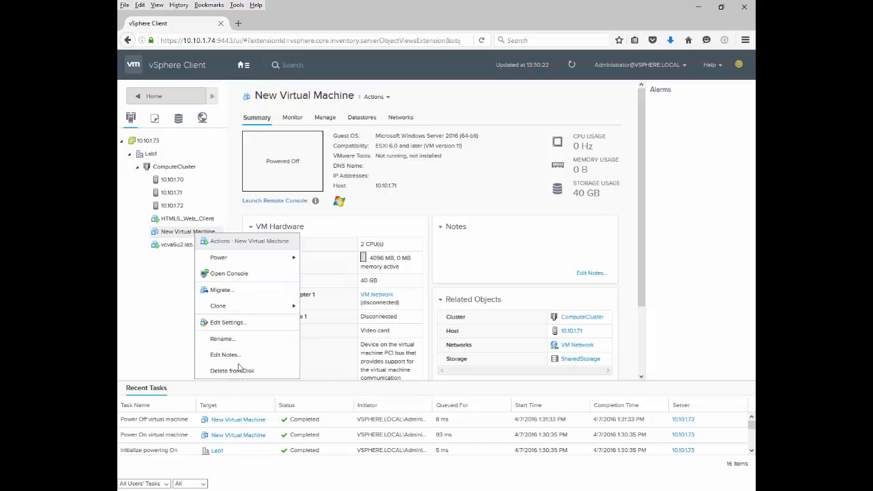
{"action": "mouse_move", "coordinate": [251, 259]}
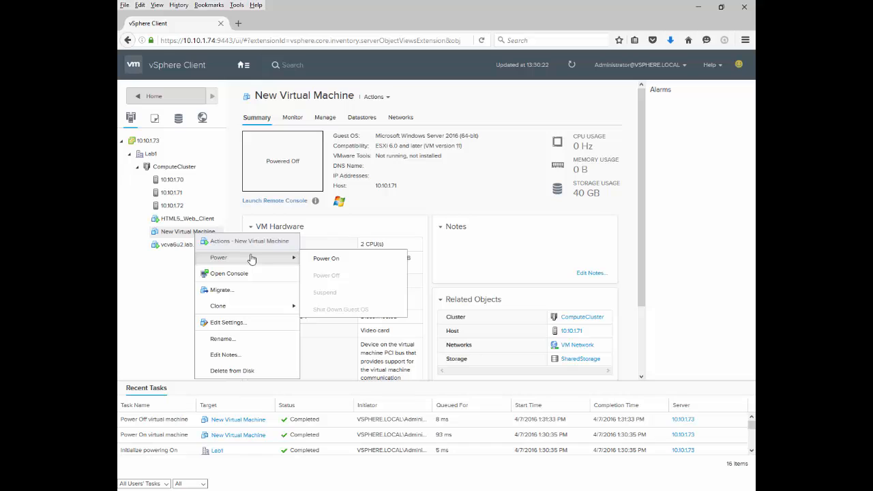
{"action": "left_click", "coordinate": [166, 236]}
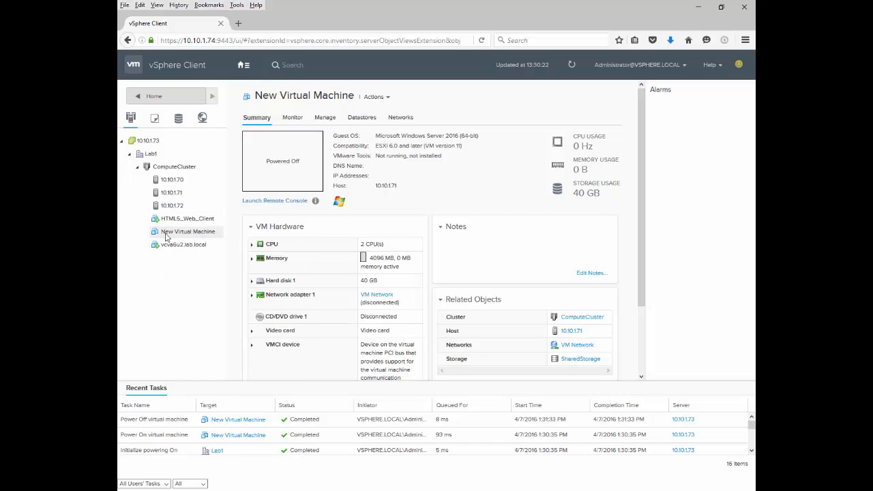
{"action": "right_click", "coordinate": [167, 179]}
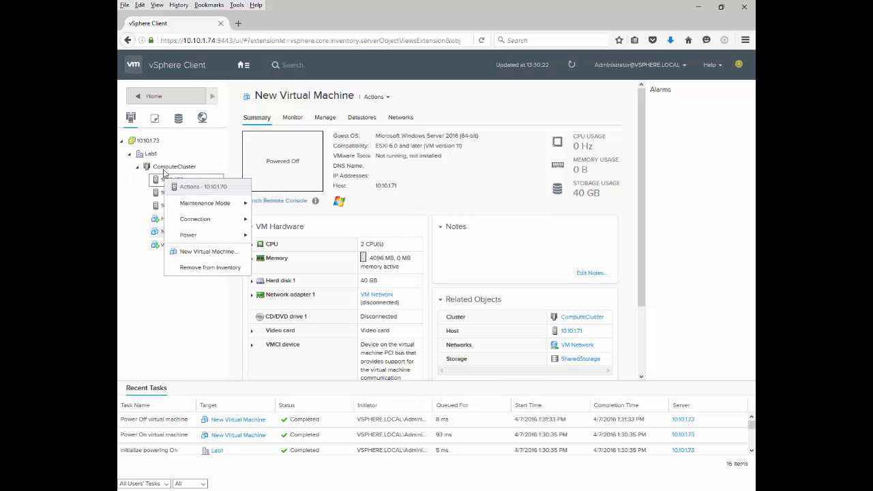
{"action": "right_click", "coordinate": [164, 168]}
{"action": "right_click", "coordinate": [148, 155]}
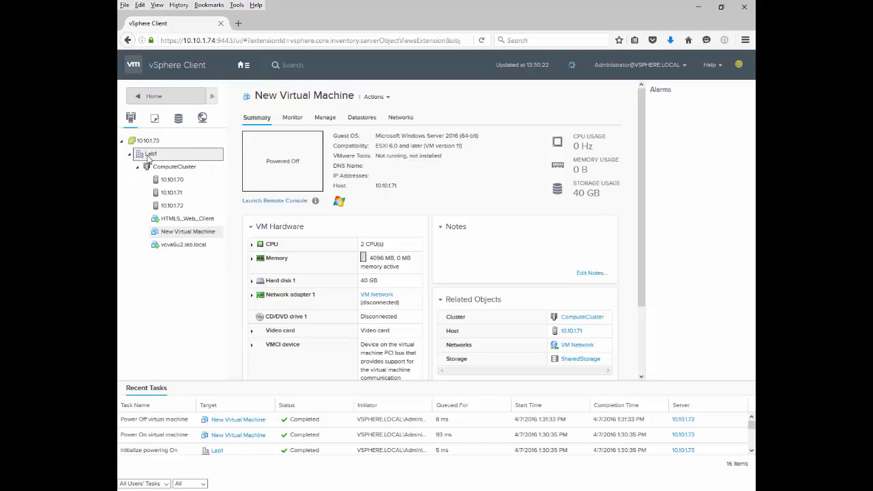
{"action": "right_click", "coordinate": [146, 144]}
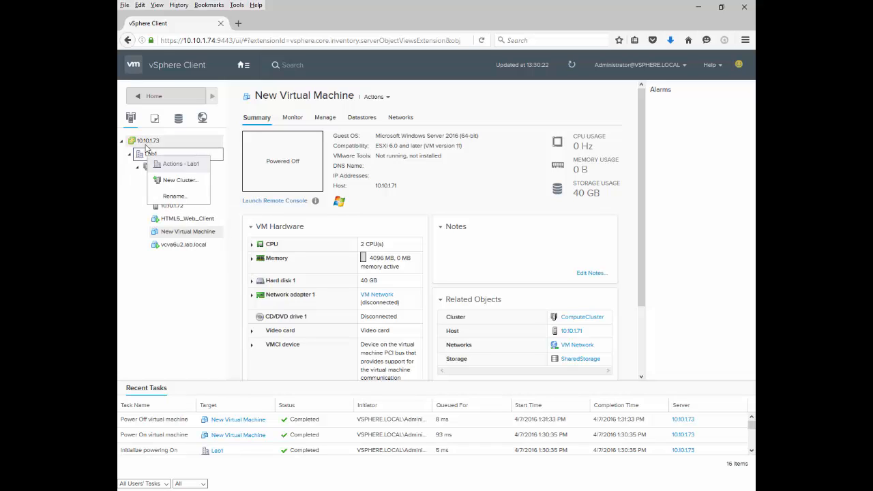
{"action": "left_click", "coordinate": [144, 199]}
{"action": "right_click", "coordinate": [161, 169]}
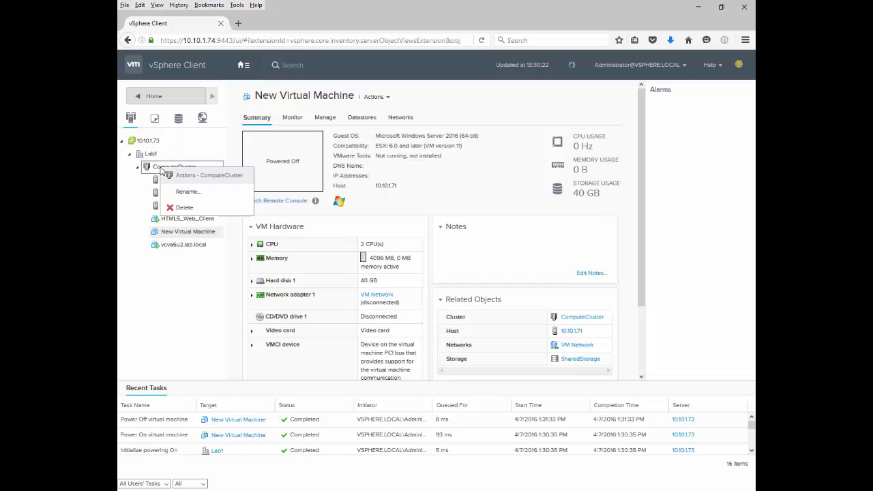
Step: View the monitored issues of New Virtual Machine, HTML5_Web_Client and host 10.10.1.71, plus the host's management settings
{"action": "left_click", "coordinate": [292, 122]}
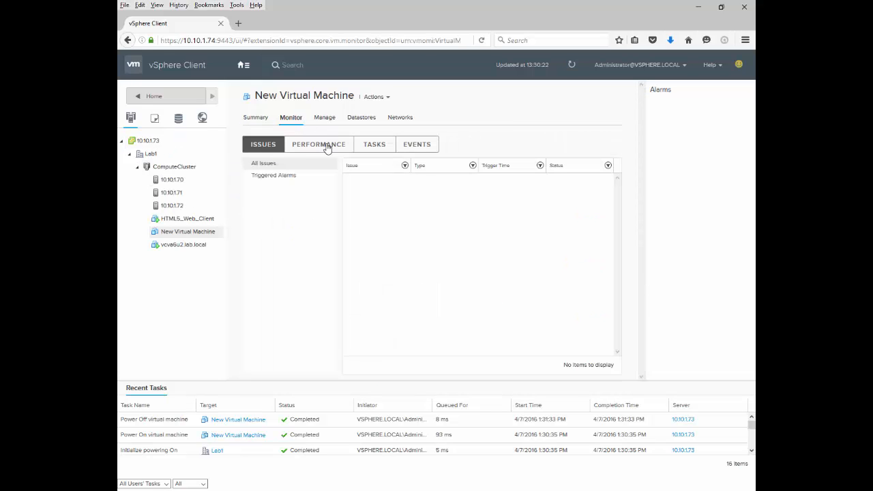
{"action": "left_click", "coordinate": [171, 219]}
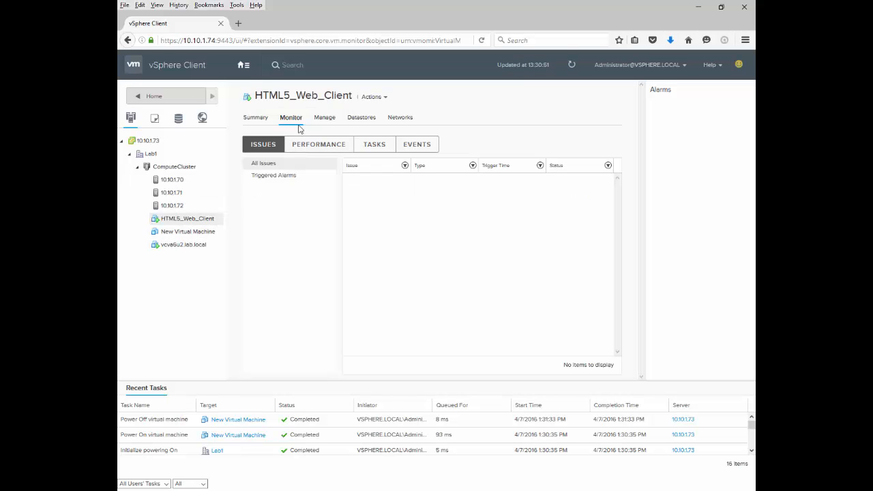
{"action": "left_click", "coordinate": [175, 194]}
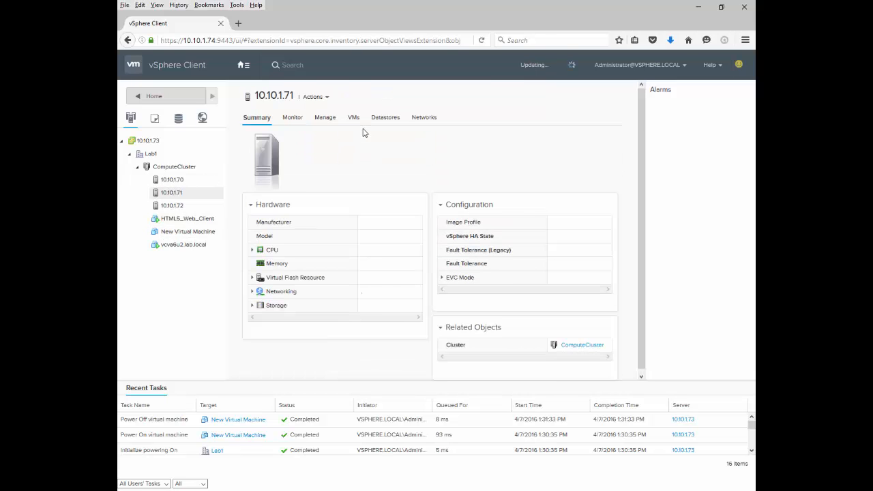
{"action": "left_click", "coordinate": [321, 117]}
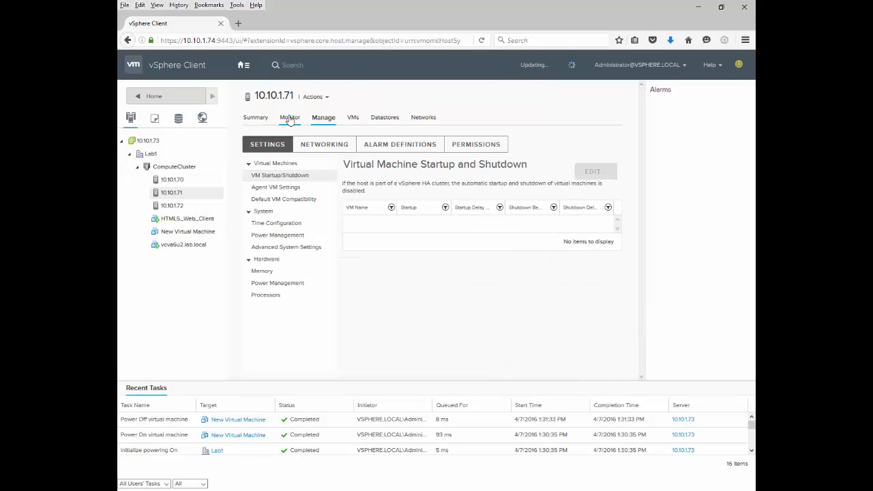
{"action": "left_click", "coordinate": [291, 118]}
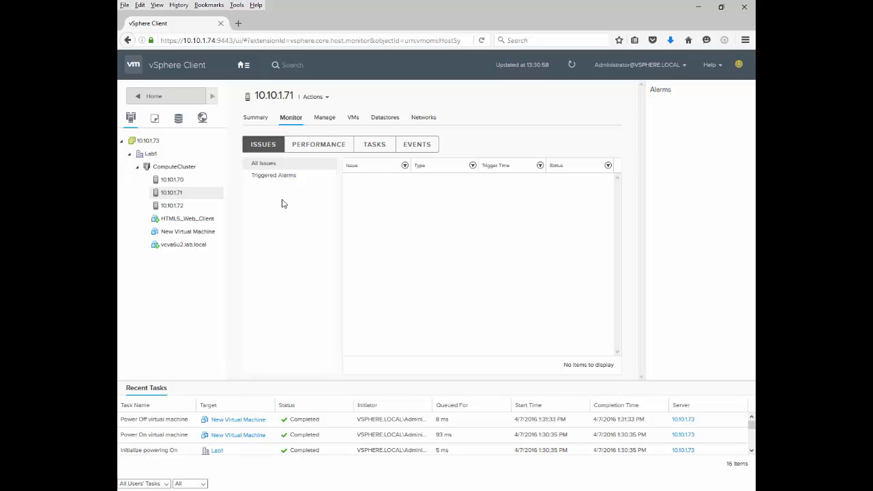
Step: Review the one-day performance overview charts of hosts 10.10.1.71, 10.10.1.70 and 10.10.1.72
{"action": "left_click", "coordinate": [337, 146]}
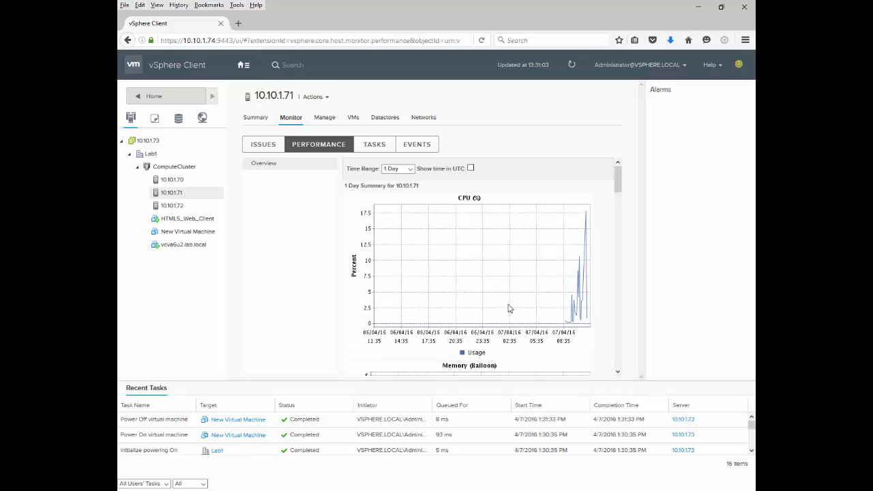
{"action": "scroll", "coordinate": [509, 307], "scroll_direction": "down", "scroll_amount": 5}
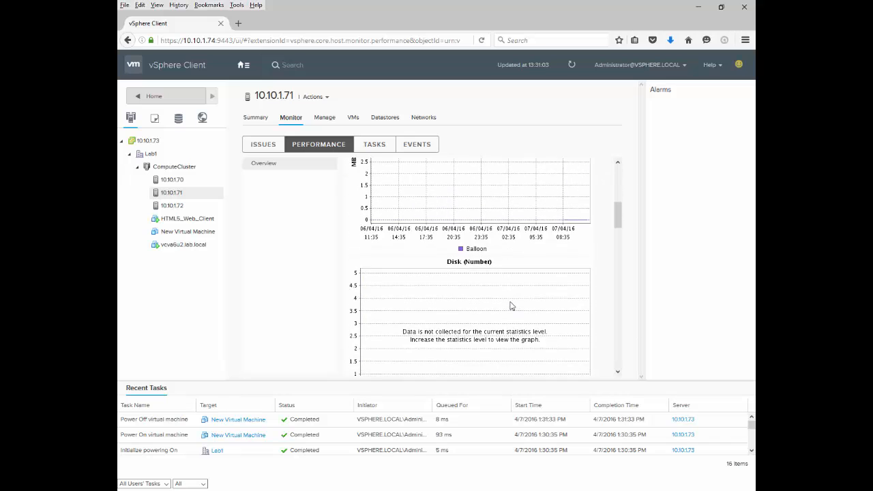
{"action": "scroll", "coordinate": [512, 306], "scroll_direction": "down", "scroll_amount": 2}
{"action": "scroll", "coordinate": [539, 290], "scroll_direction": "up", "scroll_amount": 7}
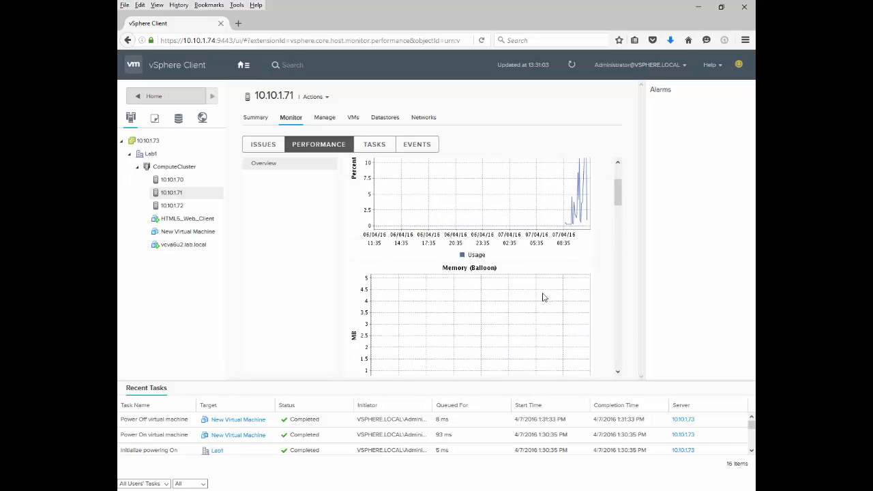
{"action": "left_click", "coordinate": [175, 181]}
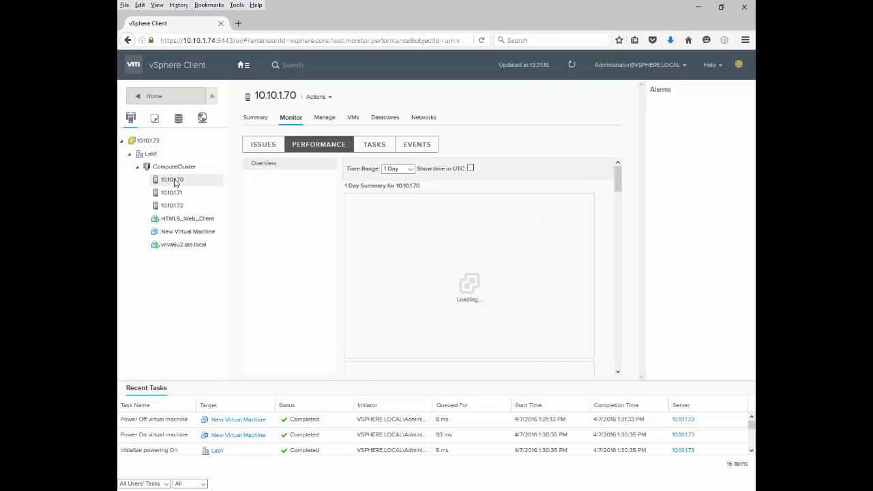
{"action": "scroll", "coordinate": [584, 253], "scroll_direction": "down", "scroll_amount": 3}
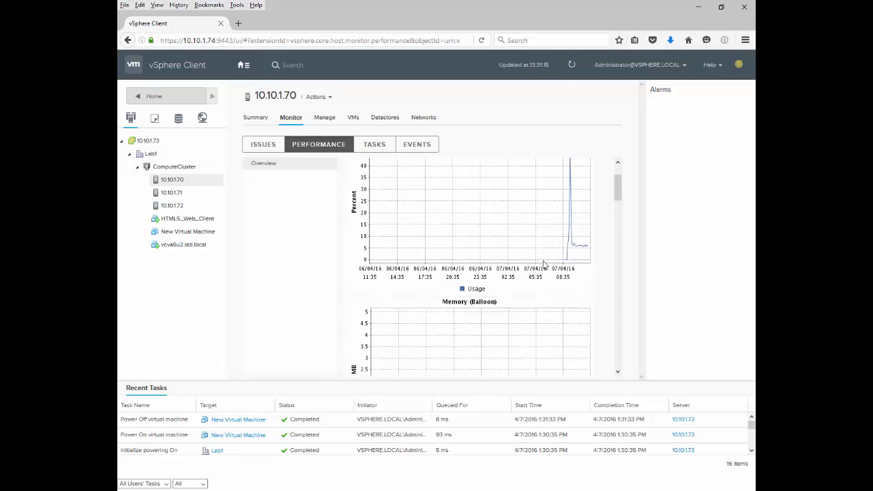
{"action": "left_click", "coordinate": [182, 208]}
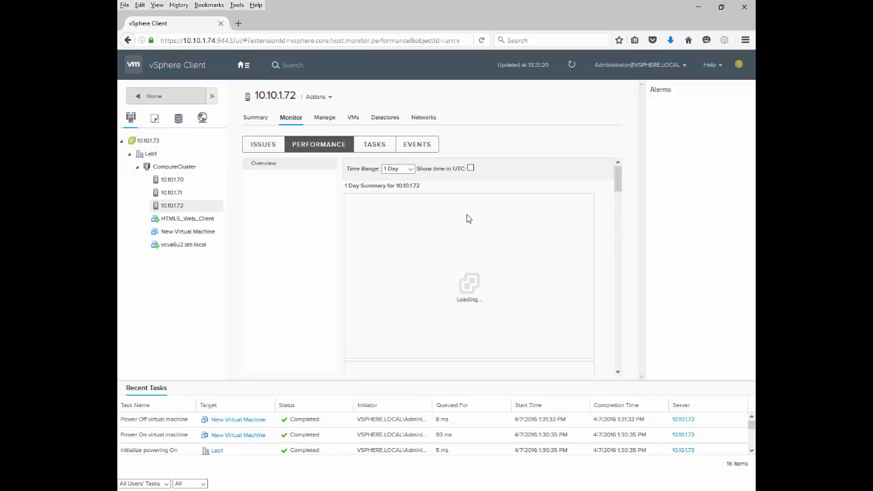